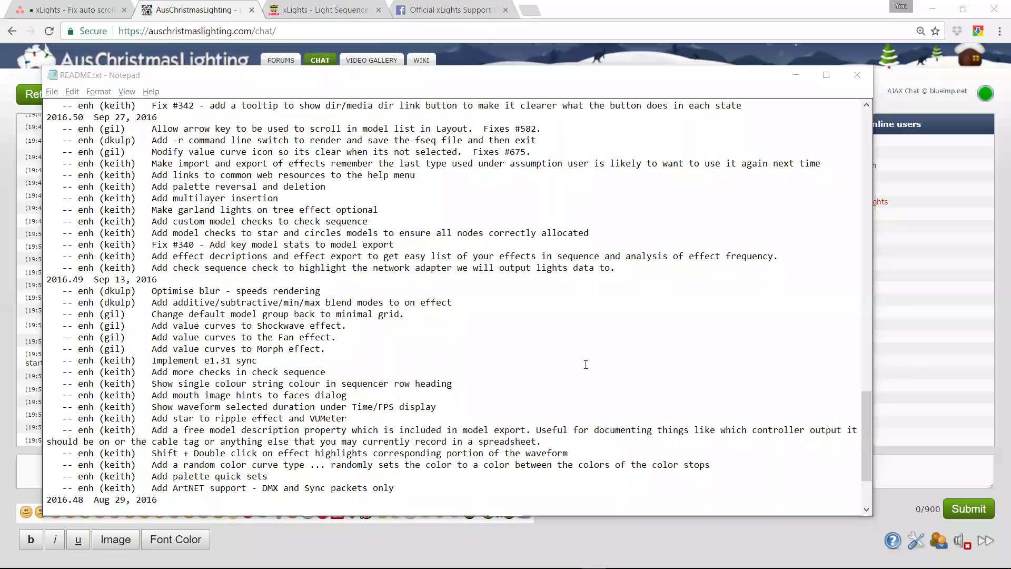
# Step: Read the README release notes down to the 2016.47 entry on value curve user definable presets
pyautogui.scroll(-3, 538, 363)
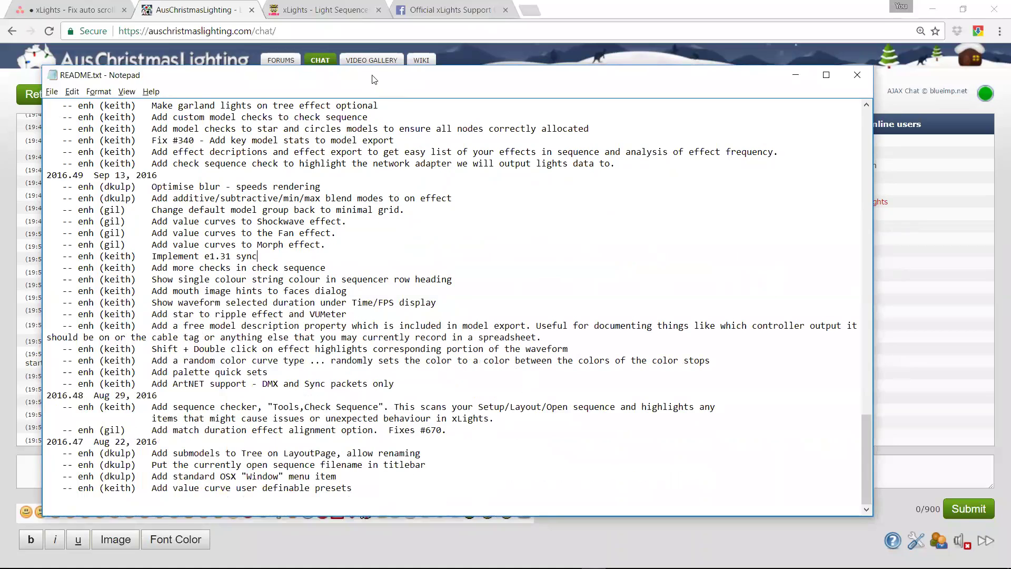
pyautogui.moveTo(498, 79); pyautogui.dragTo(625, 78)
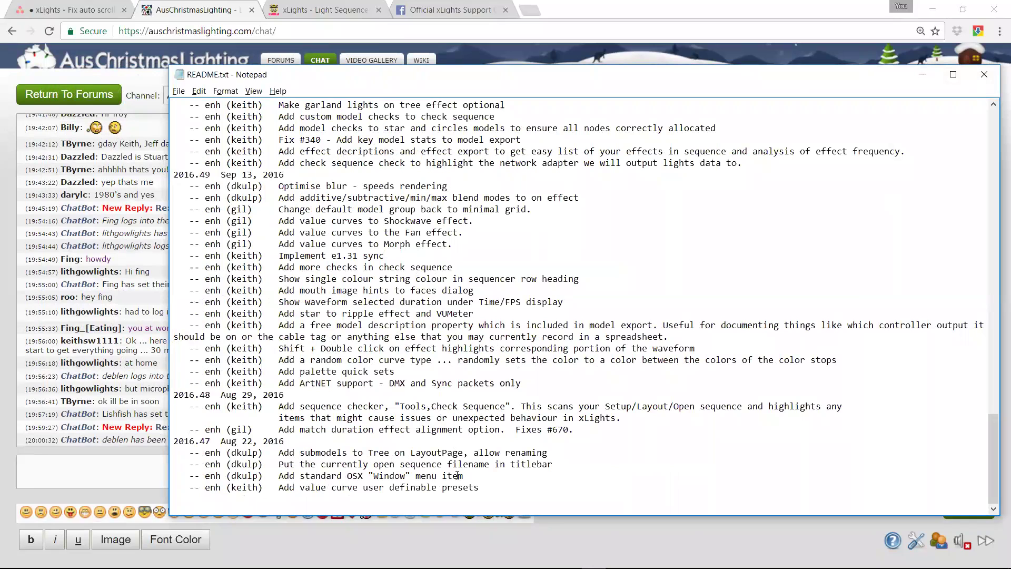
pyautogui.click(500, 488)
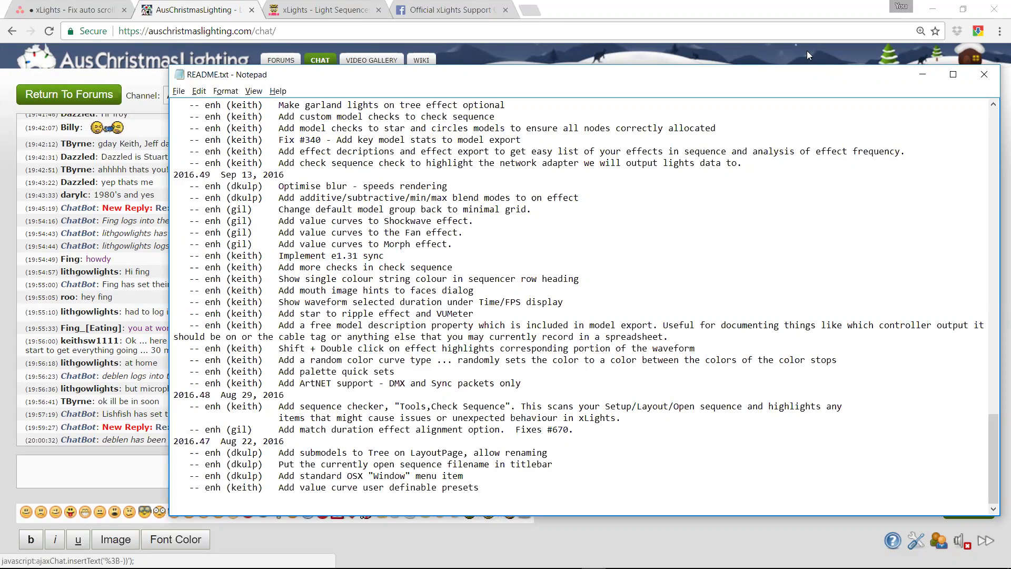
# Step: Minimize the browser and switch to the xLights window
pyautogui.click(931, 9)
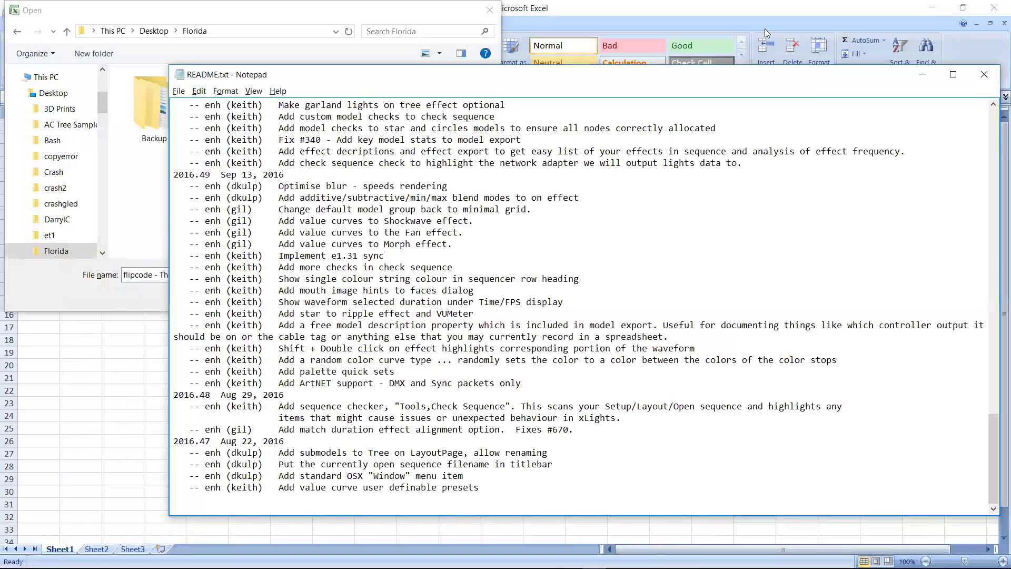
pyautogui.hotkey('alt', 'Tab')
pyautogui.hotkey('alt', 'Tab')
pyautogui.hotkey('alt', 'Tab')
pyautogui.hotkey('alt', 'Tab')
pyautogui.hotkey('alt', 'Tab')
pyautogui.hotkey('alt', 'Tab')
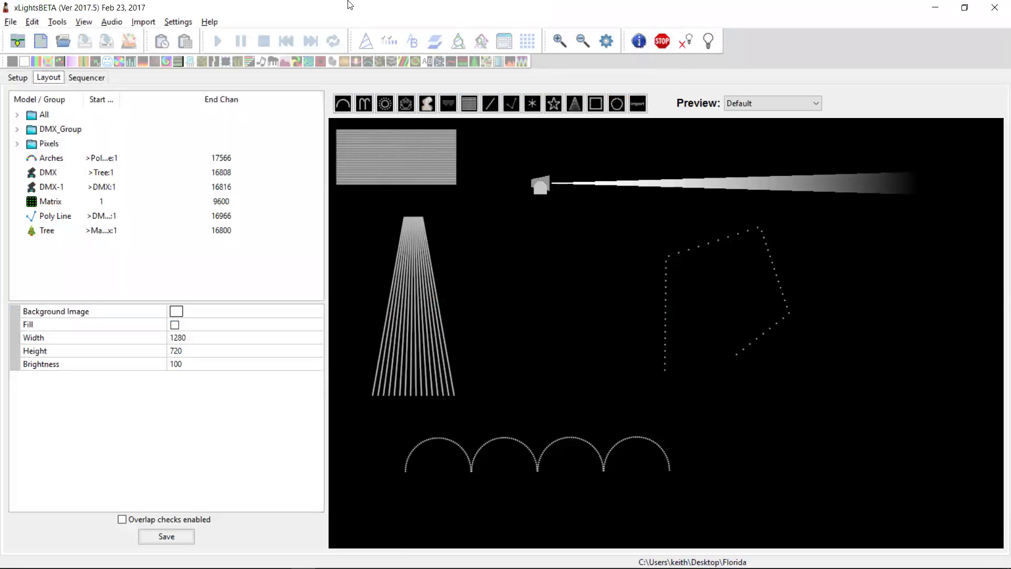
# Step: Create a new animation sequence at 20fps (50ms) and enlarge the timeline grid area
pyautogui.click(41, 41)
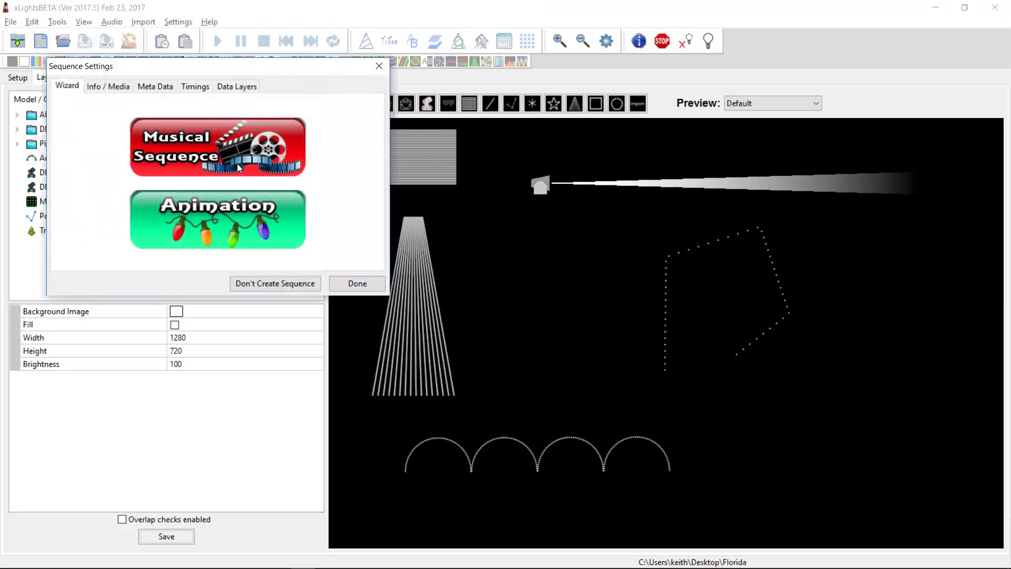
pyautogui.click(229, 205)
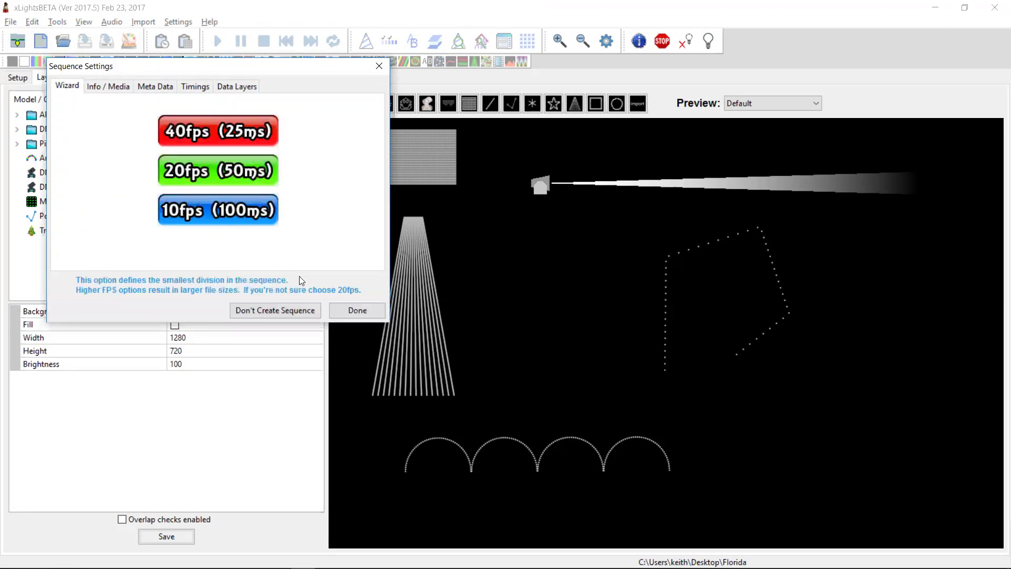
pyautogui.click(242, 183)
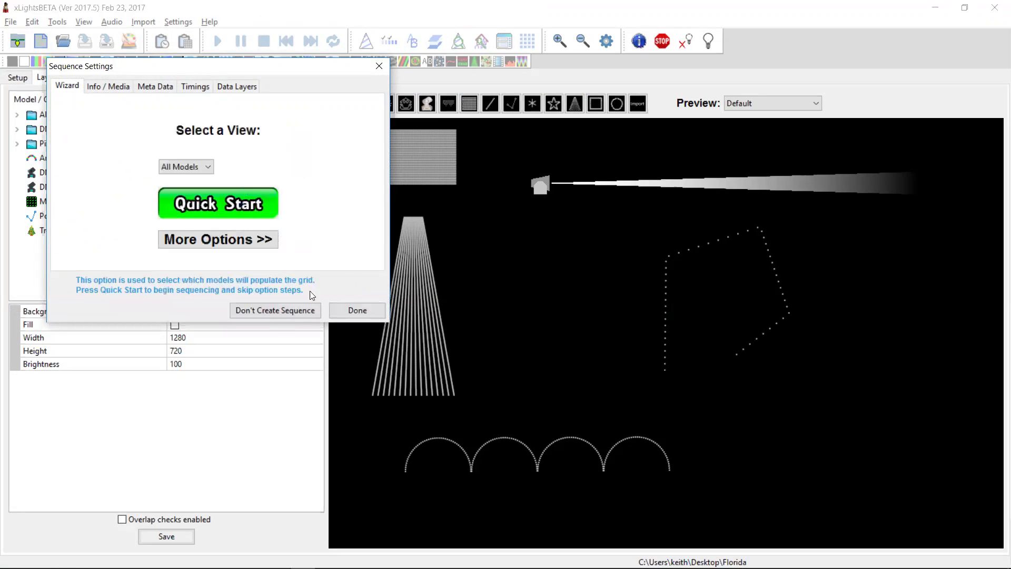
pyautogui.click(352, 314)
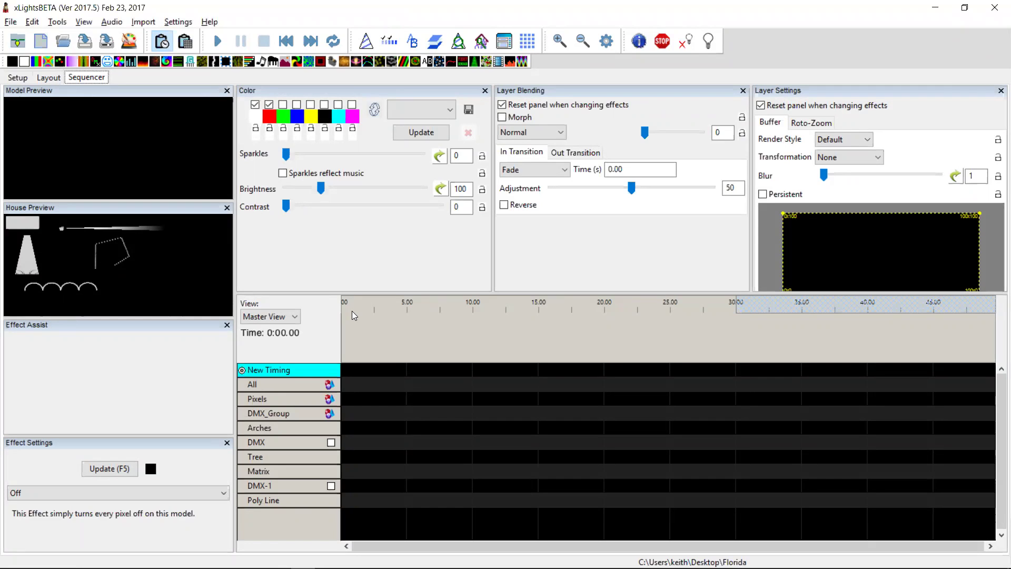
pyautogui.press('Tab')
pyautogui.moveTo(428, 262); pyautogui.dragTo(428, 230)
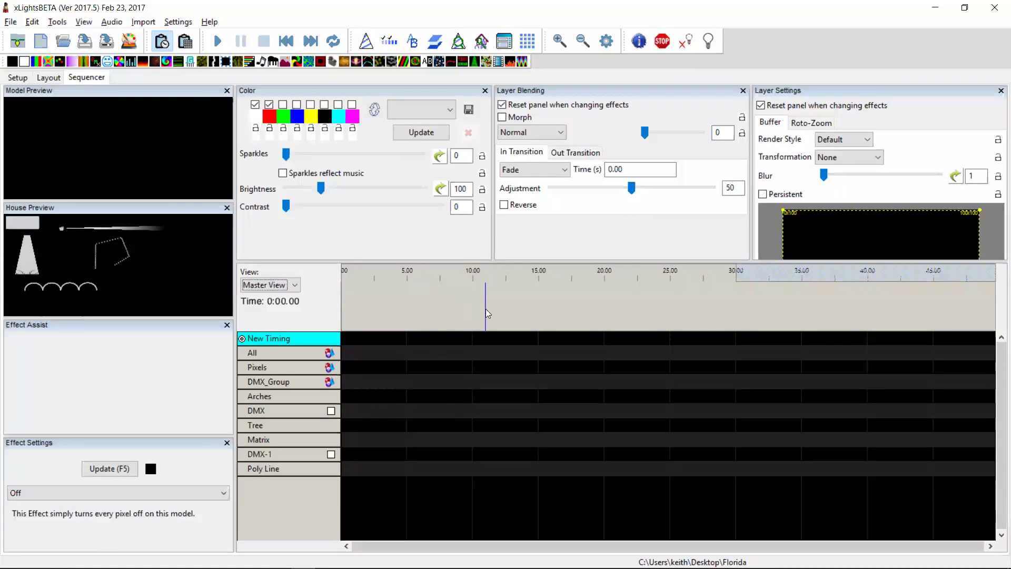
# Step: Open the value curve for Brightness and set its shape to Parabolic Down
pyautogui.click(439, 190)
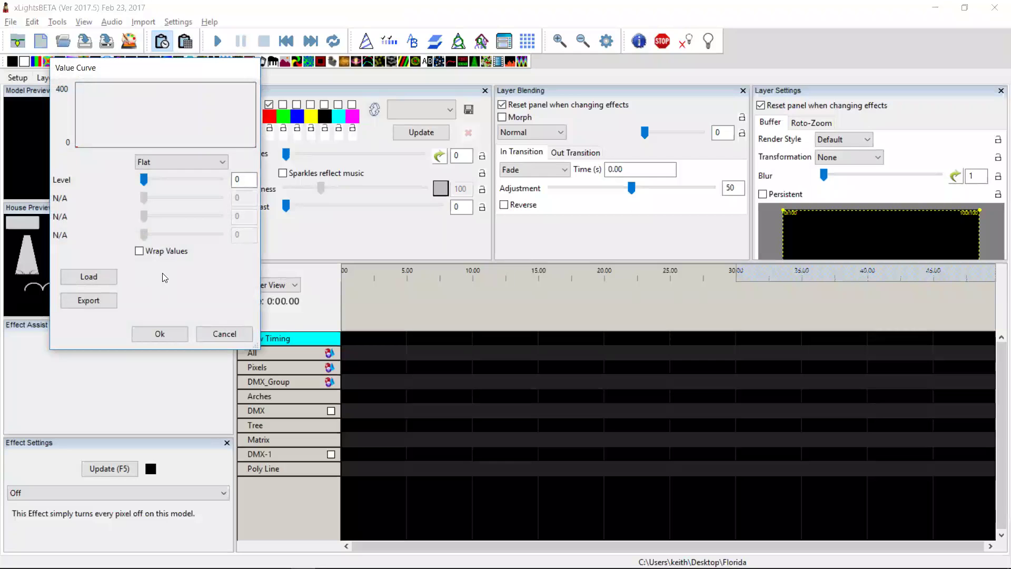
pyautogui.hotkey('alt', 'Tab')
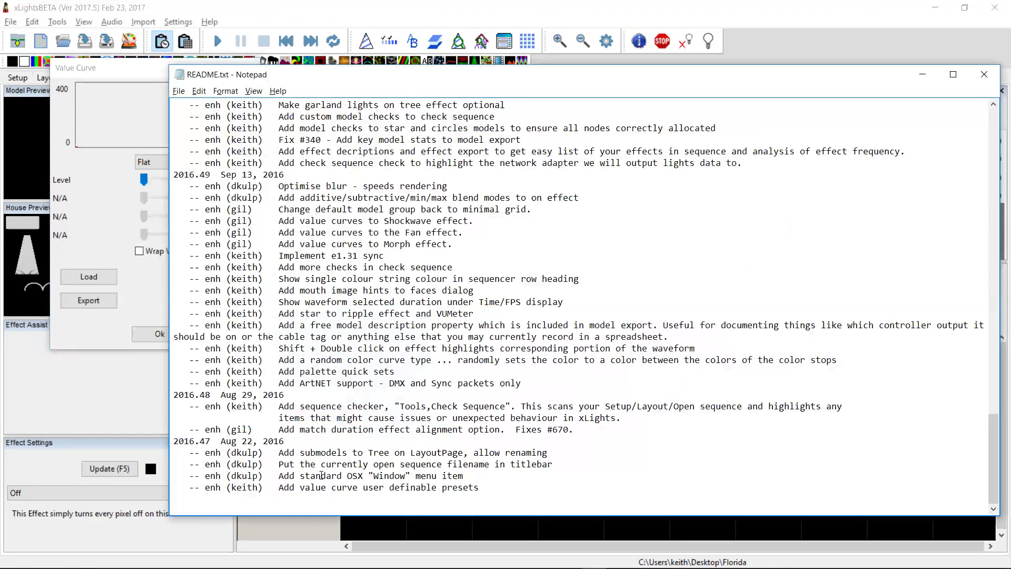
pyautogui.hotkey('alt', 'Tab')
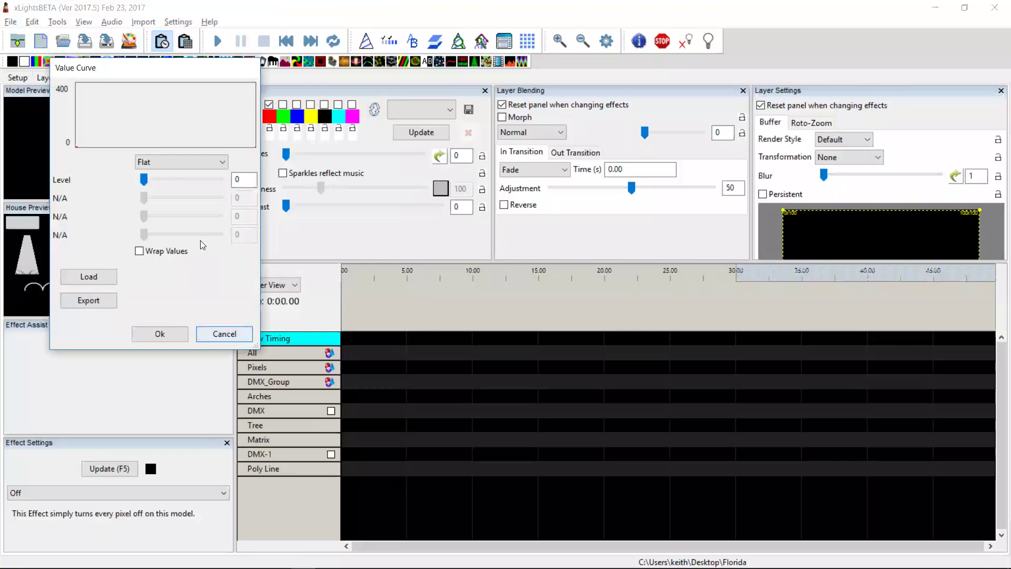
pyautogui.click(186, 162)
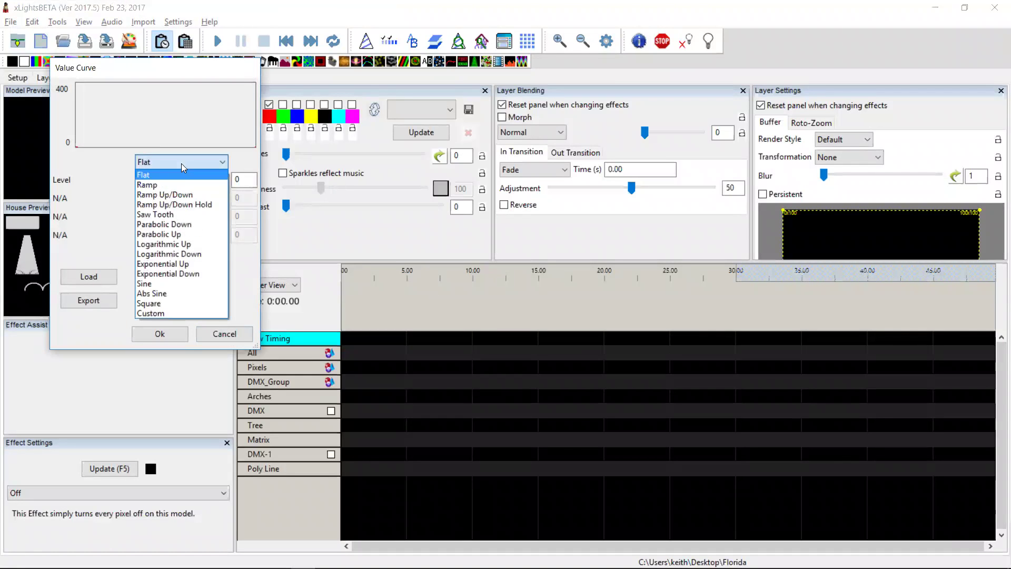
pyautogui.click(174, 224)
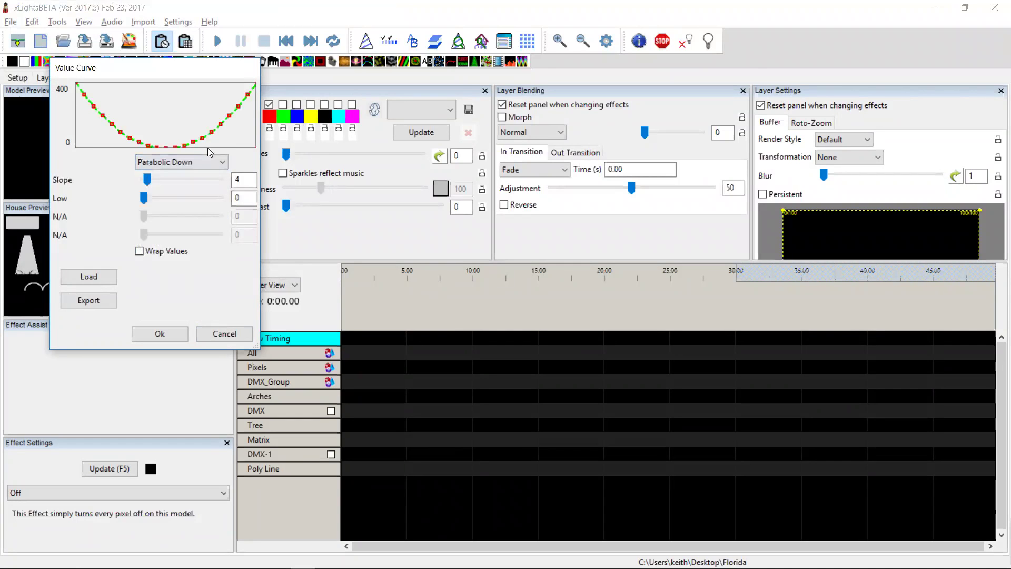
# Step: Change the curve type to Custom and raise one point on the right slope and one on the left slope to about 360
pyautogui.click(200, 162)
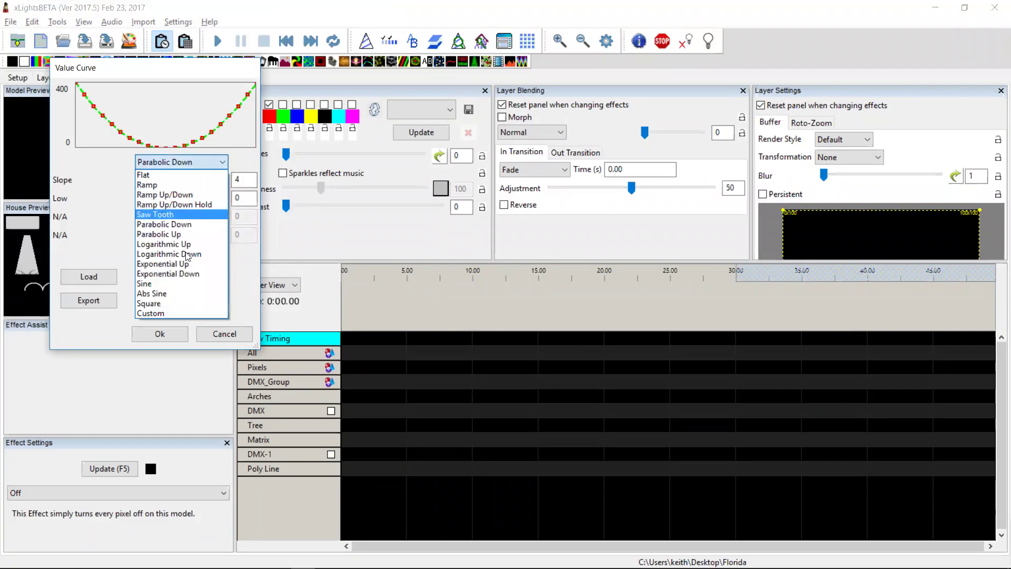
pyautogui.click(174, 314)
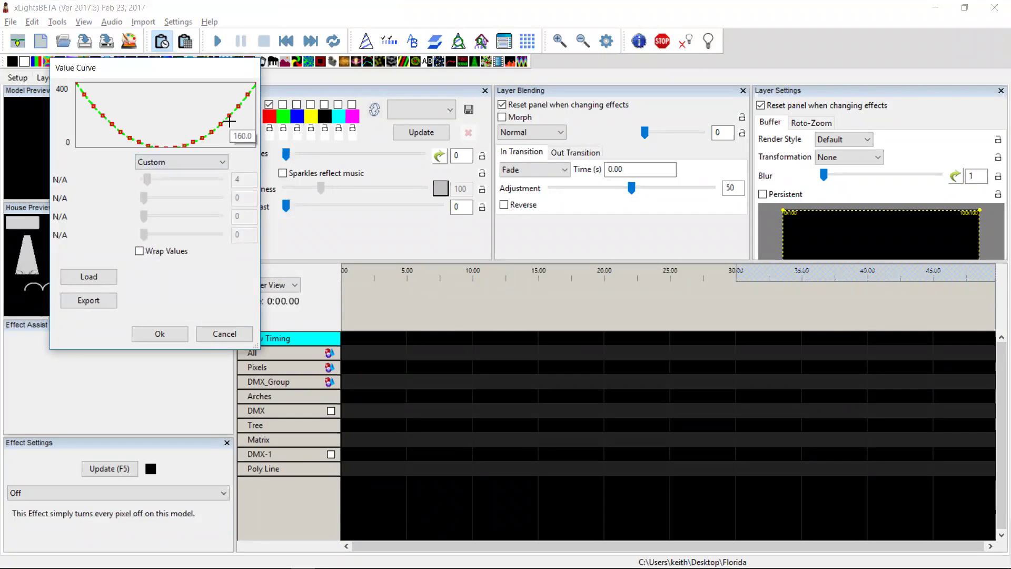
pyautogui.moveTo(229, 117); pyautogui.dragTo(211, 91)
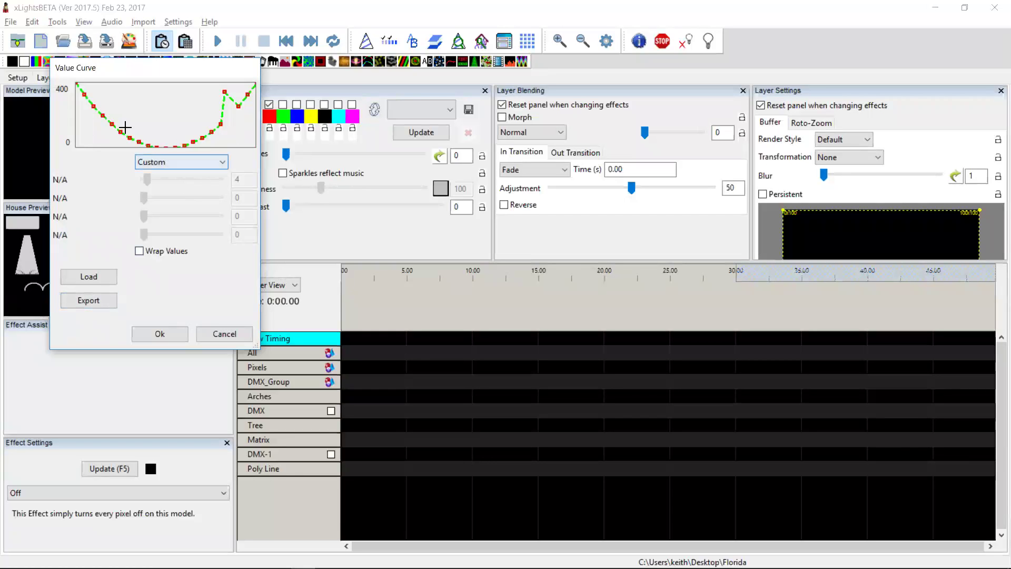
pyautogui.moveTo(121, 131); pyautogui.dragTo(121, 89)
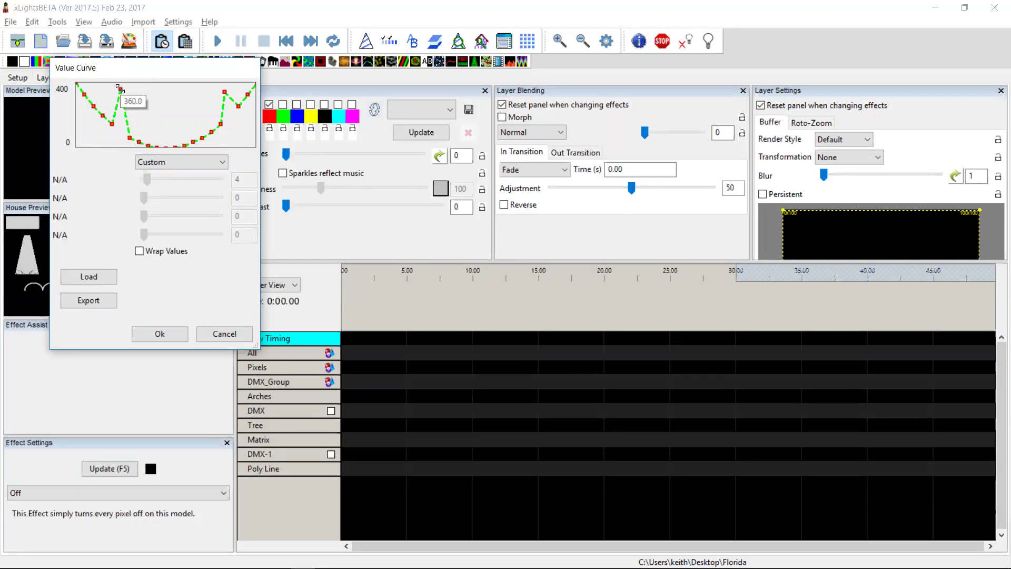
# Step: Export the custom value curve to the Florida folder as test.xvc
pyautogui.click(98, 304)
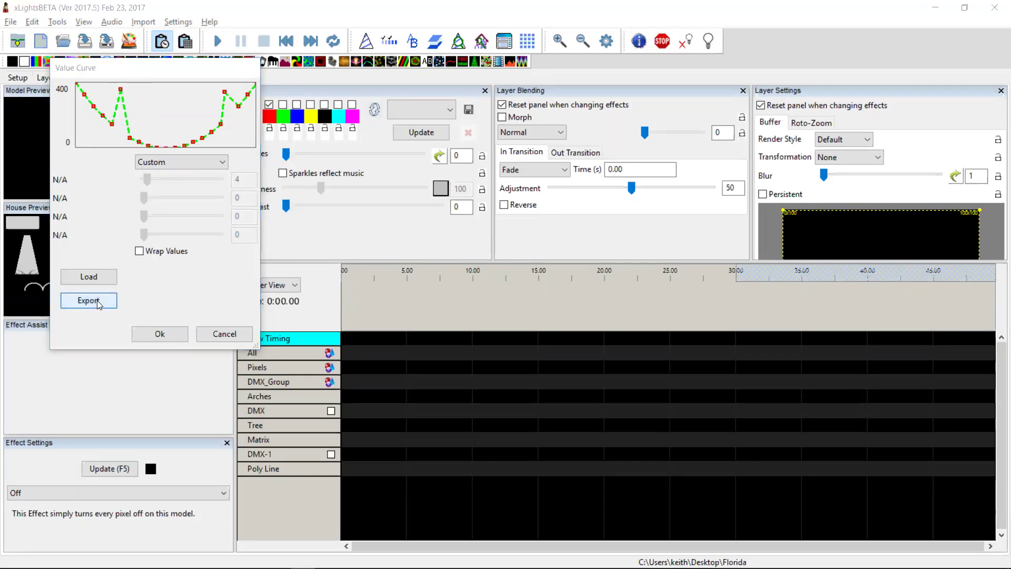
pyautogui.click(229, 325)
pyautogui.hotkey('shift', 'Home')
pyautogui.write('text')
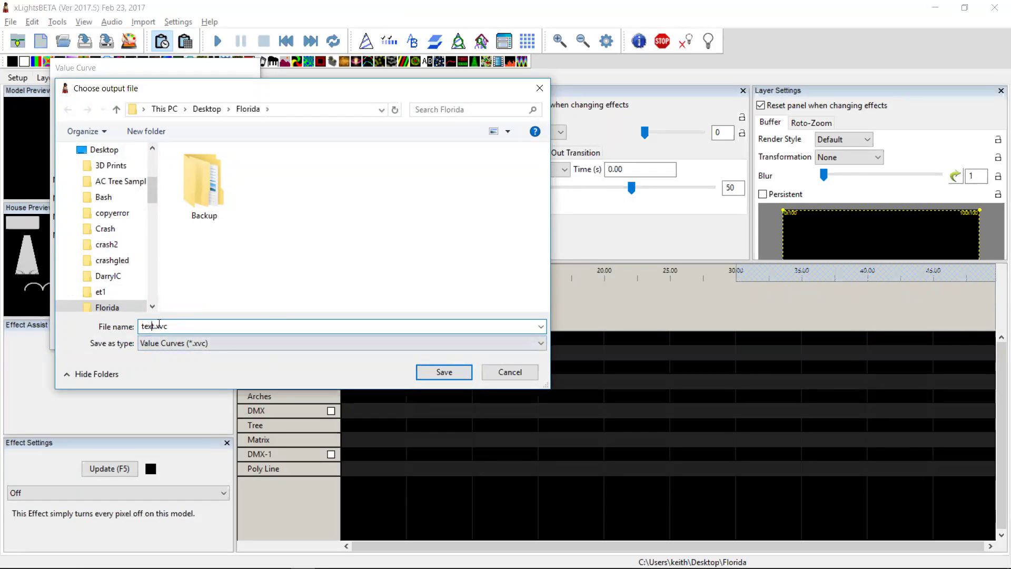
pyautogui.press('Return')
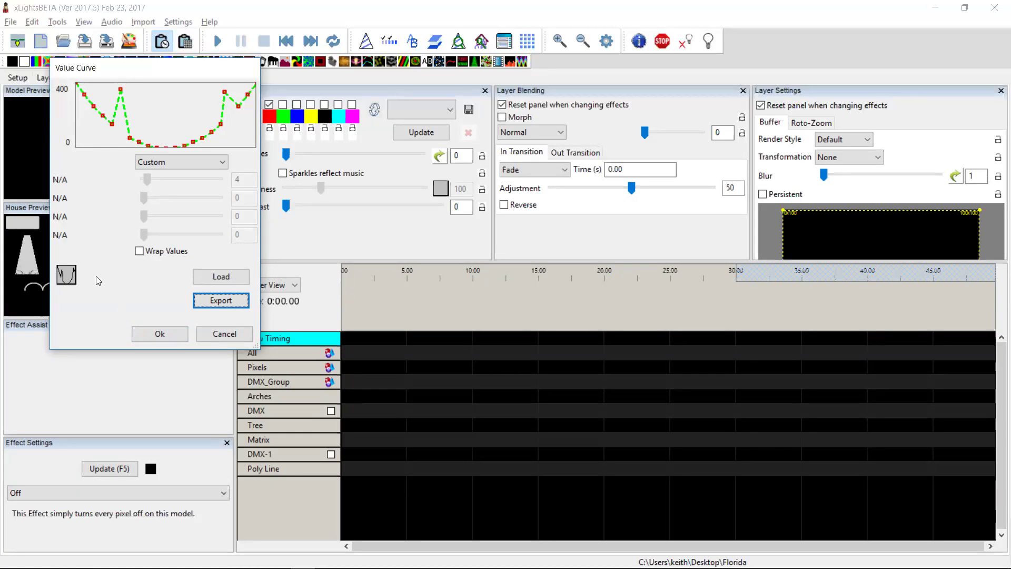
# Step: Change the curve type to Ramp Up/Down Hold, export it under the name ramp, and accept it for Brightness
pyautogui.click(202, 161)
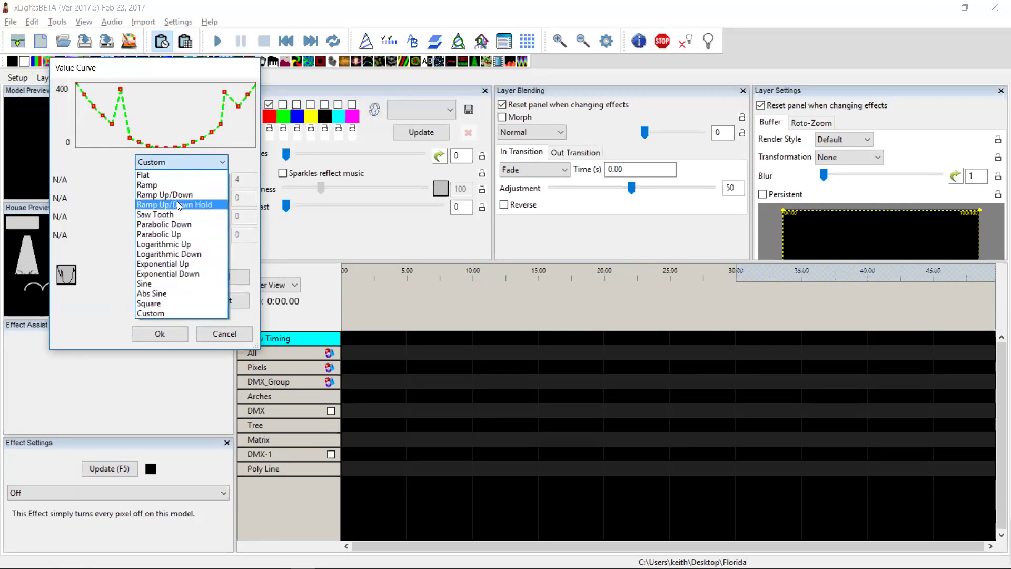
pyautogui.click(178, 207)
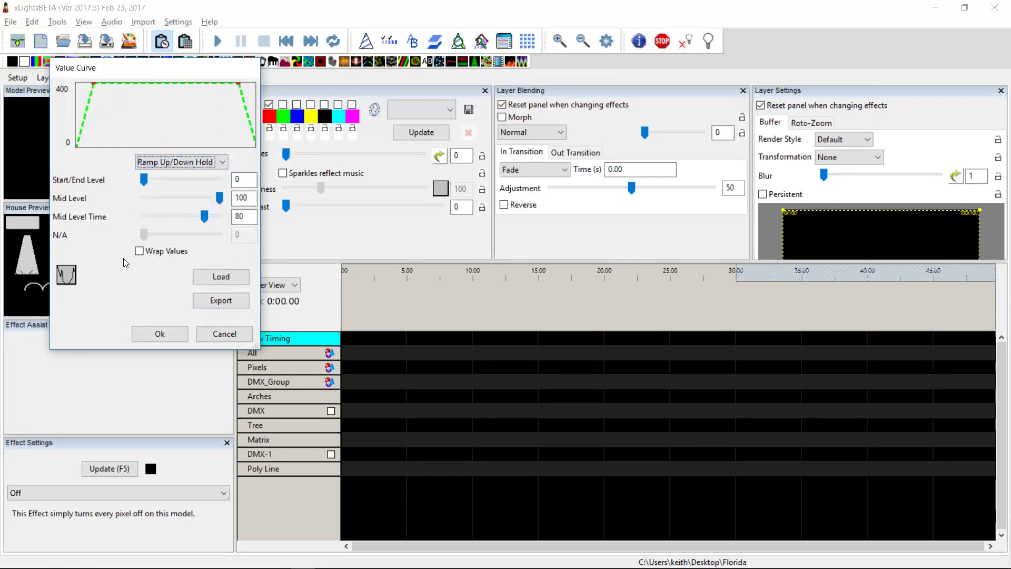
pyautogui.click(207, 299)
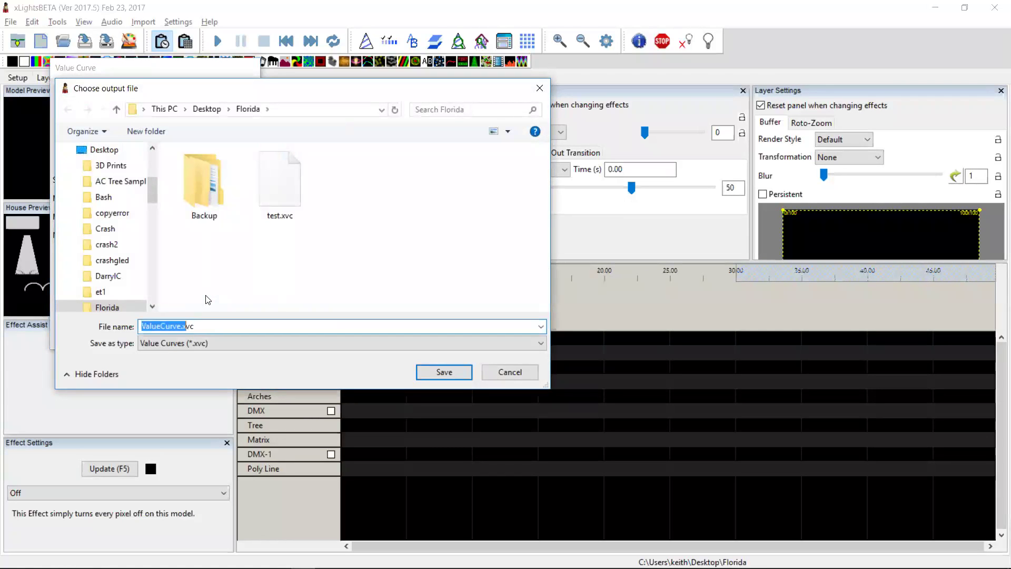
pyautogui.write('ramp')
pyautogui.press('Return')
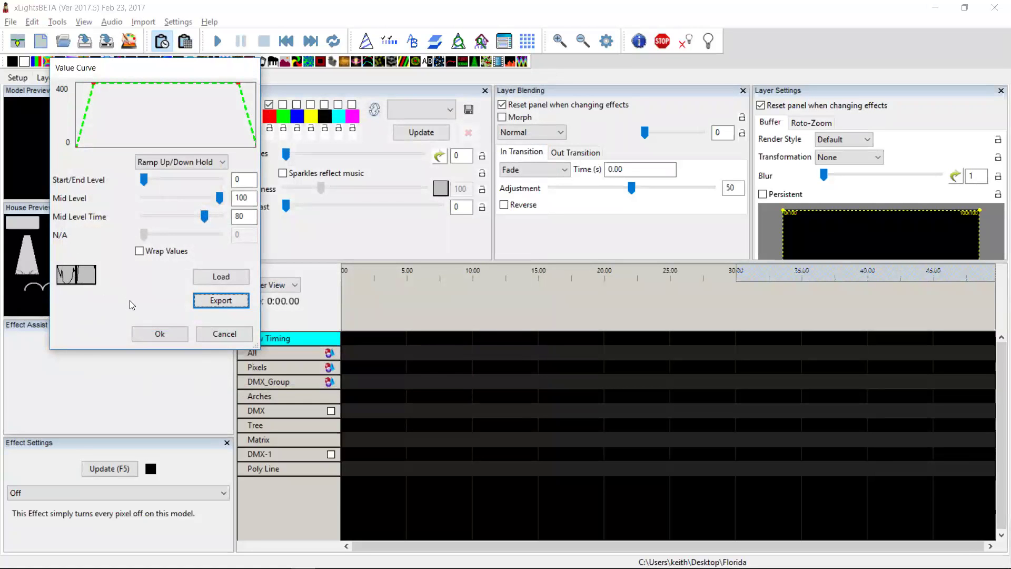
pyautogui.click(159, 335)
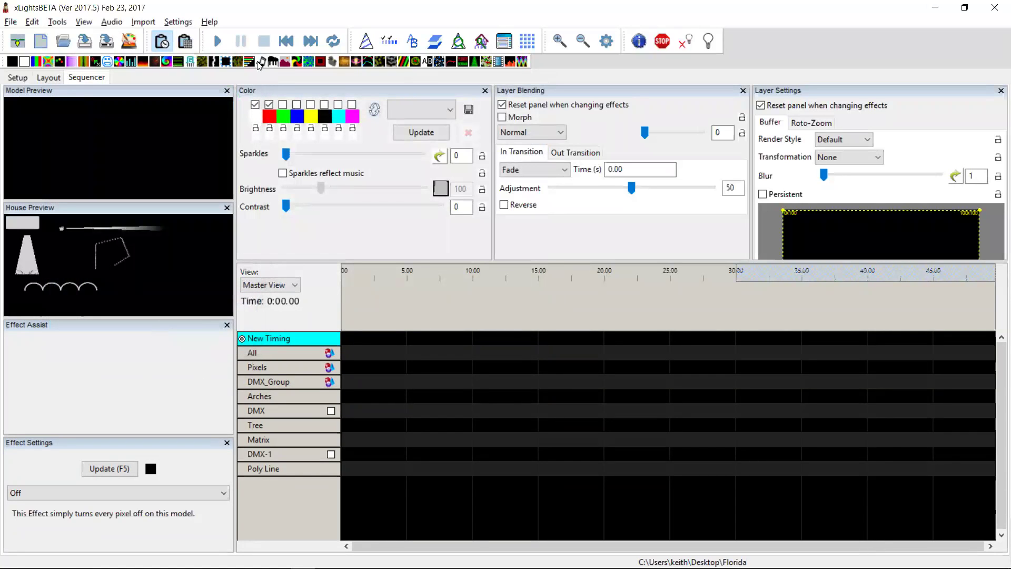
# Step: Add a Fire effect to the Matrix row from about 2.9 s to 5.1 s and apply the saved custom curve preset to its Height
pyautogui.moveTo(141, 61); pyautogui.dragTo(388, 440)
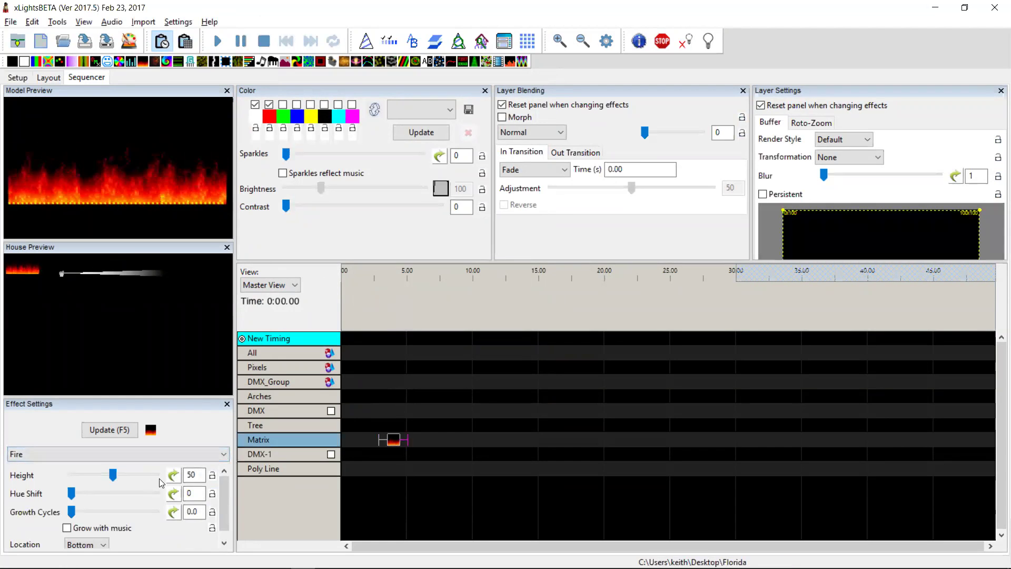
pyautogui.click(173, 476)
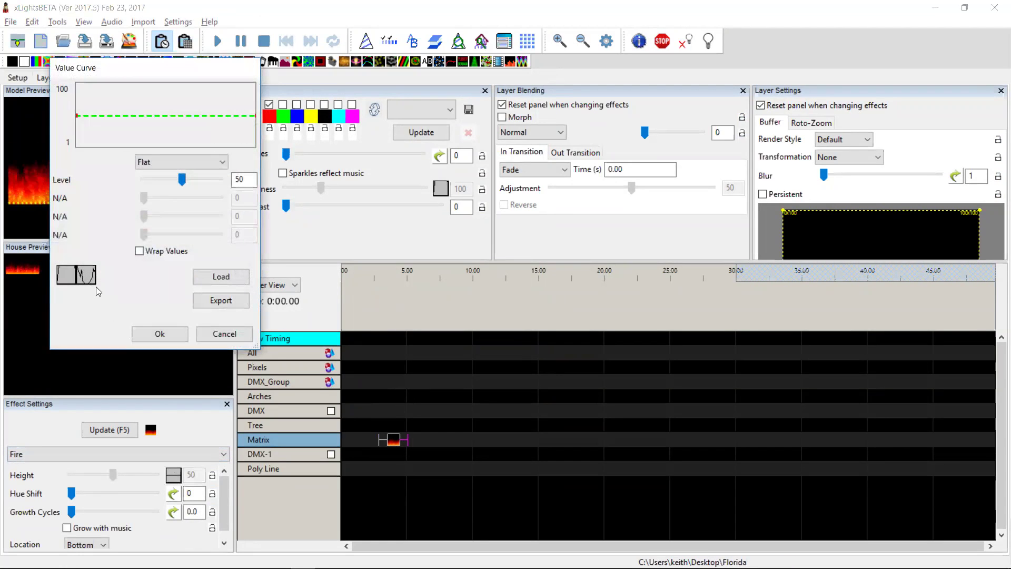
pyautogui.click(88, 276)
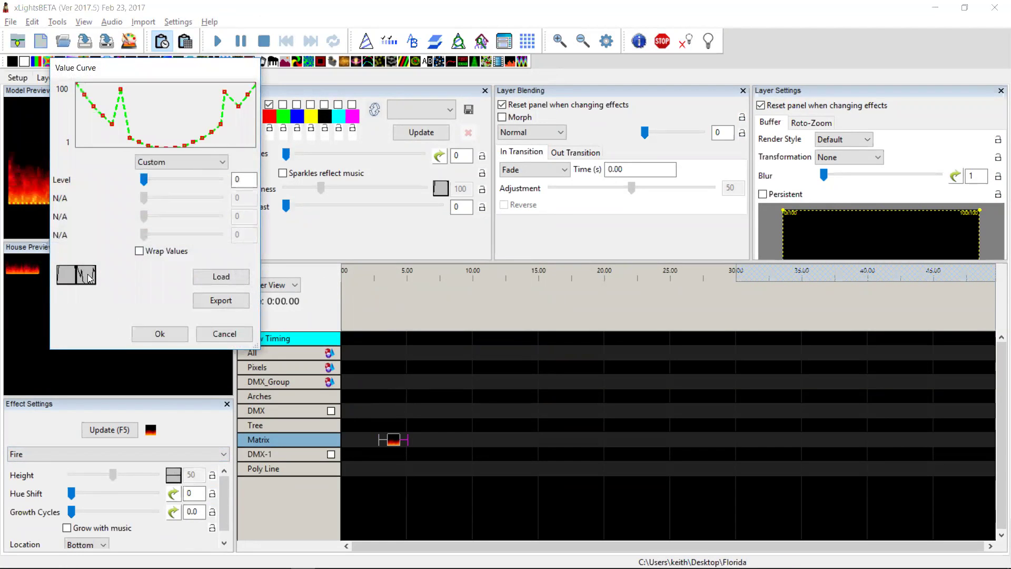
pyautogui.click(153, 334)
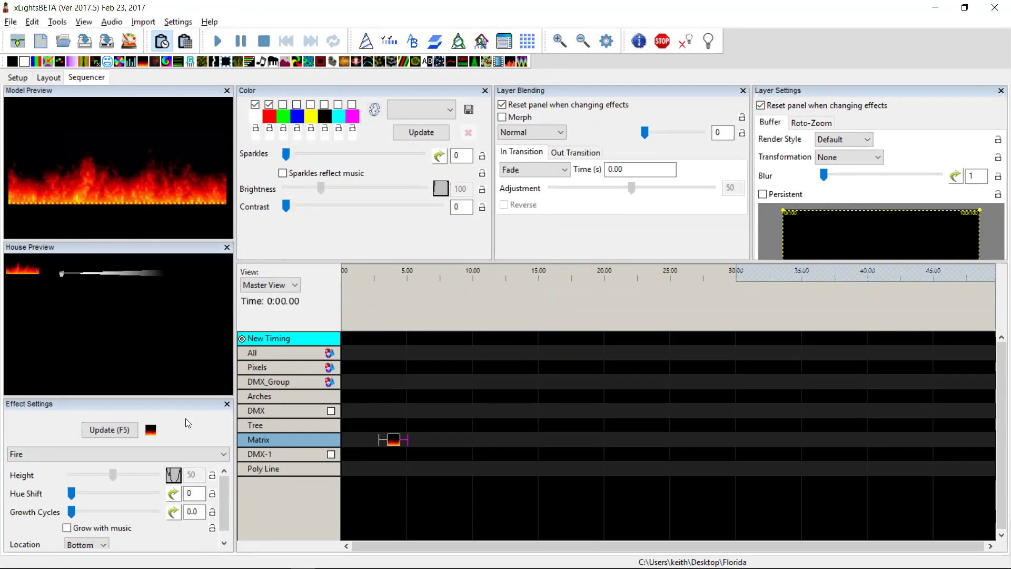
pyautogui.click(393, 437)
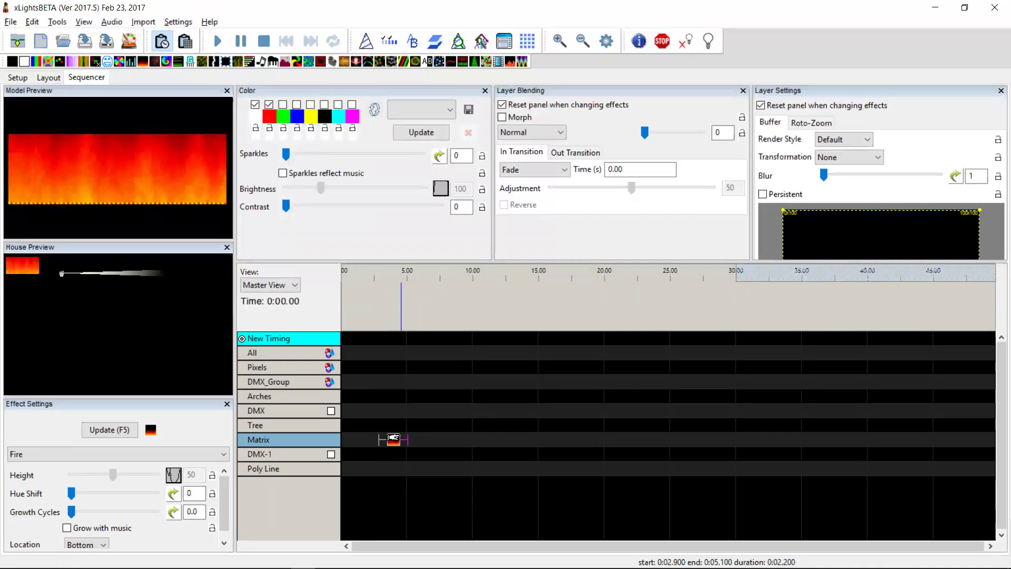
# Step: Switch to File Explorer and open the Florida folder on the Desktop
pyautogui.hotkey('alt', 'Tab')
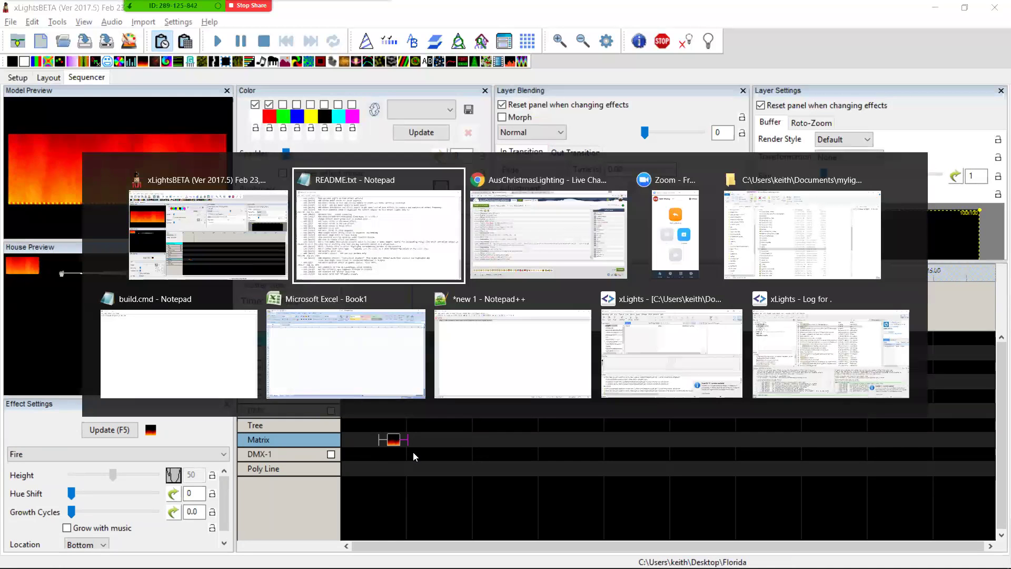
pyautogui.hotkey('alt', 'Tab')
pyautogui.hotkey('alt', 'Tab')
pyautogui.hotkey('alt', 'Tab')
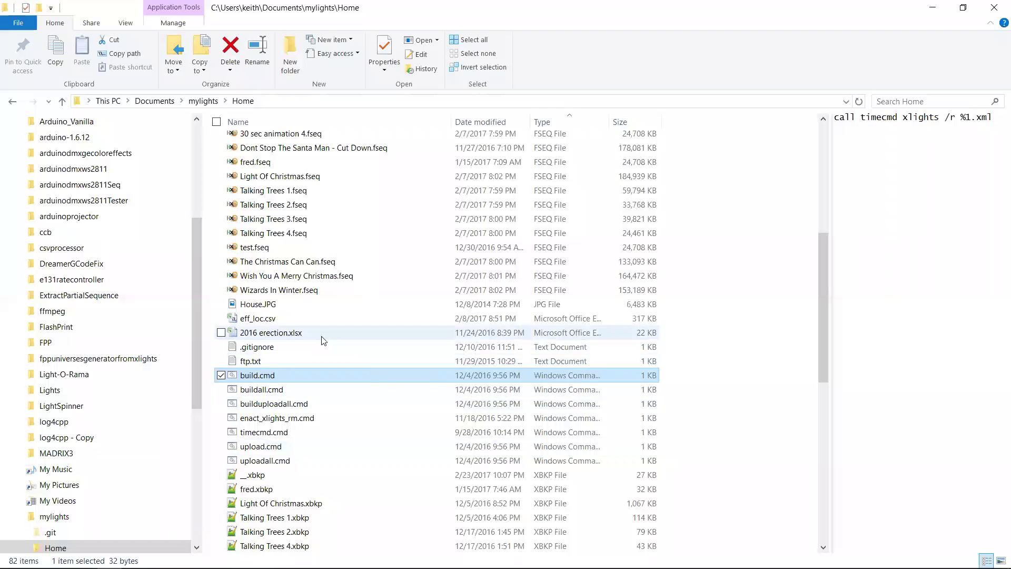
pyautogui.moveTo(197, 310); pyautogui.dragTo(190, 153)
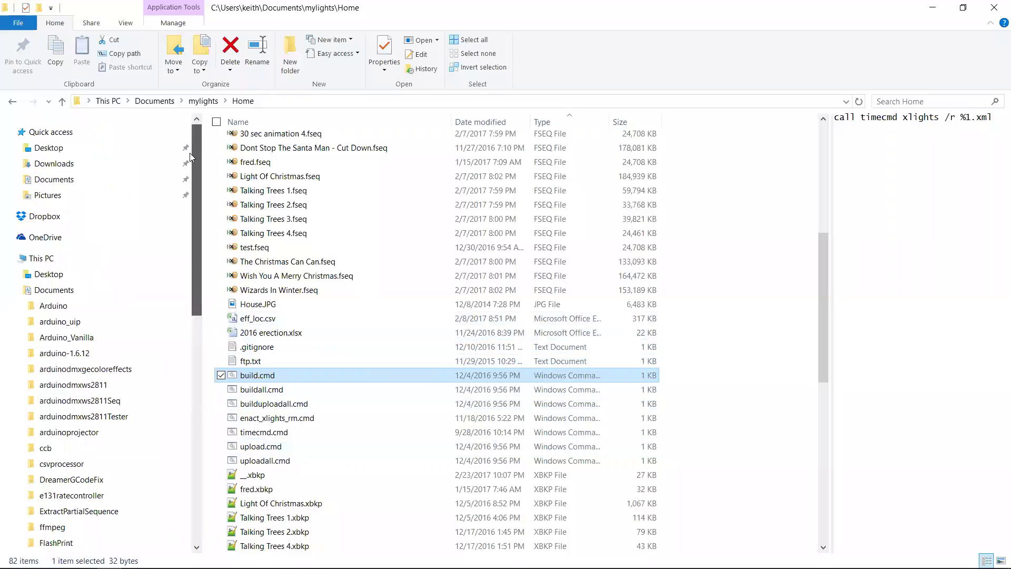
pyautogui.click(53, 149)
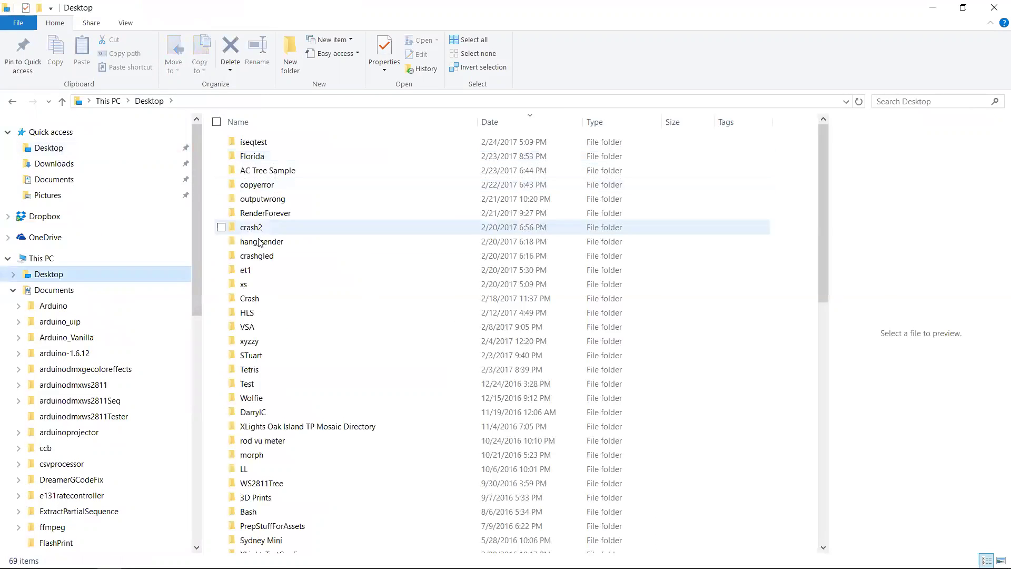
pyautogui.doubleClick(260, 158)
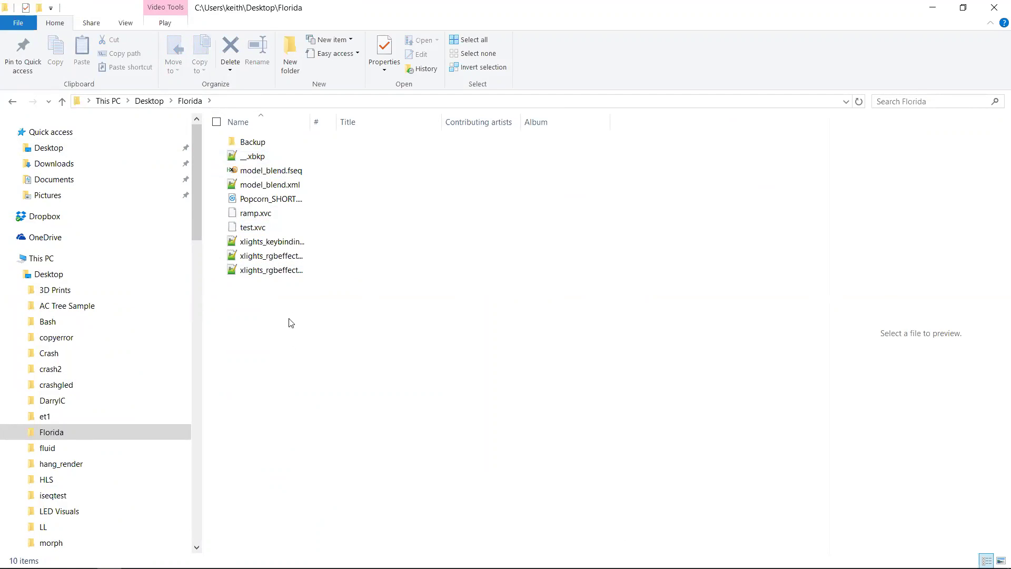
# Step: Point out the exported value curve files ramp.xvc and test.xvc by selecting them, and return to xLights
pyautogui.click(257, 213)
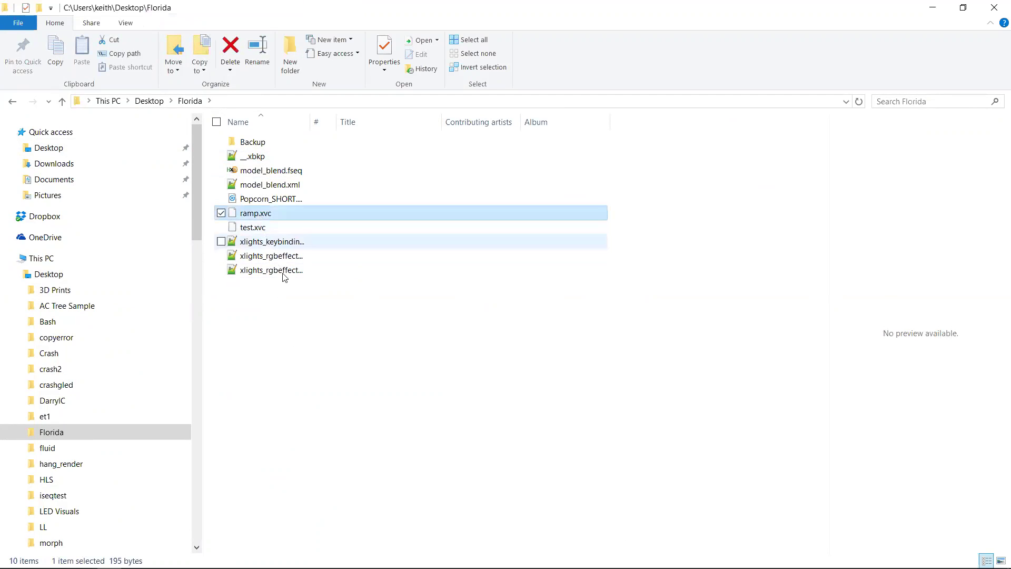
pyautogui.press('Down')
pyautogui.press('Up')
pyautogui.hotkey('shift', 'Down')
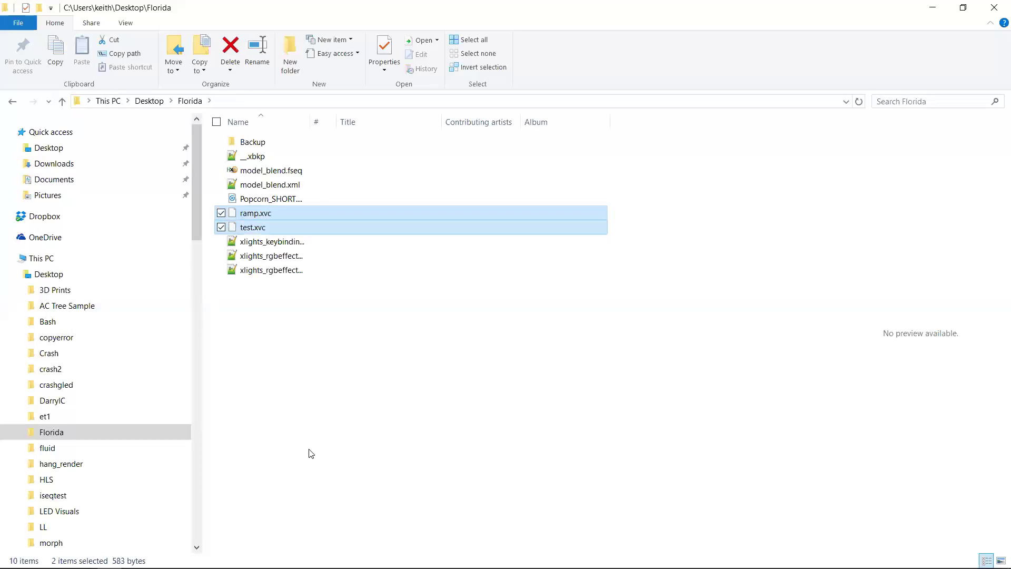
pyautogui.hotkey('shift', 'Up')
pyautogui.hotkey('alt', 'Tab')
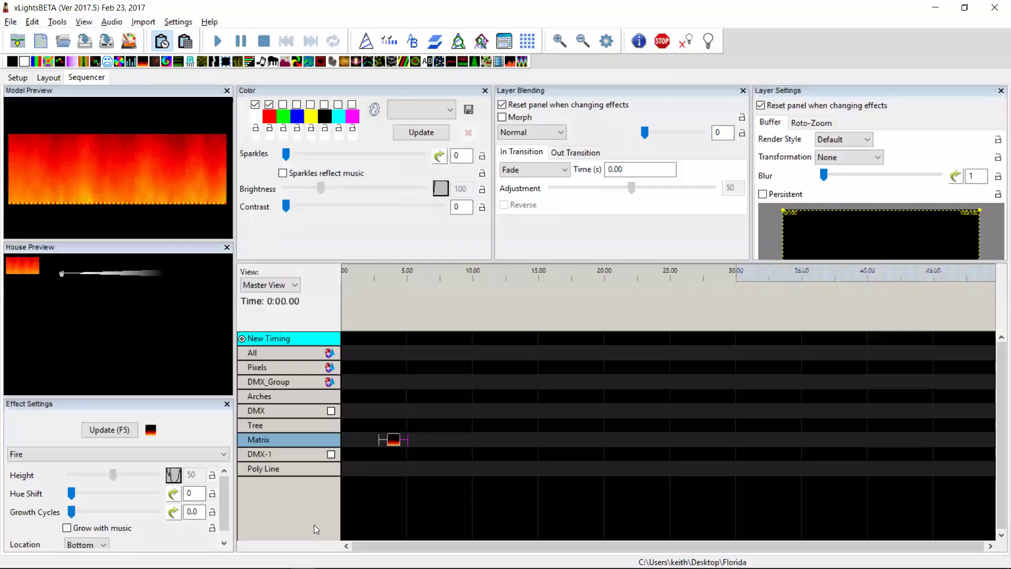
# Step: Switch to README.txt in Notepad and highlight the 2016.47 entries on the OSX "Window" menu item and the sequence filename in the titlebar
pyautogui.hotkey('alt', 'Tab')
pyautogui.hotkey('alt', 'Tab')
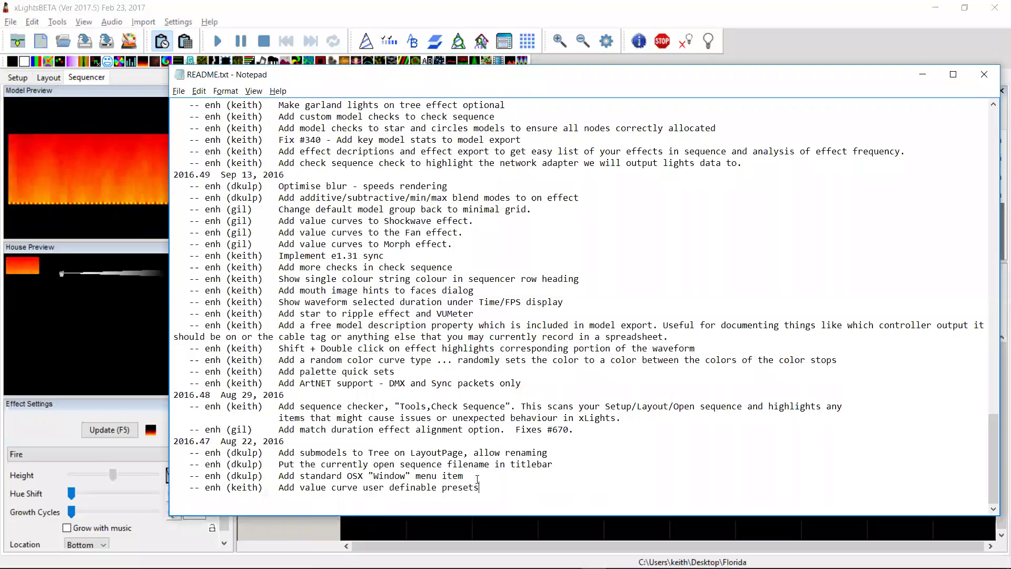
pyautogui.moveTo(473, 475); pyautogui.dragTo(172, 478)
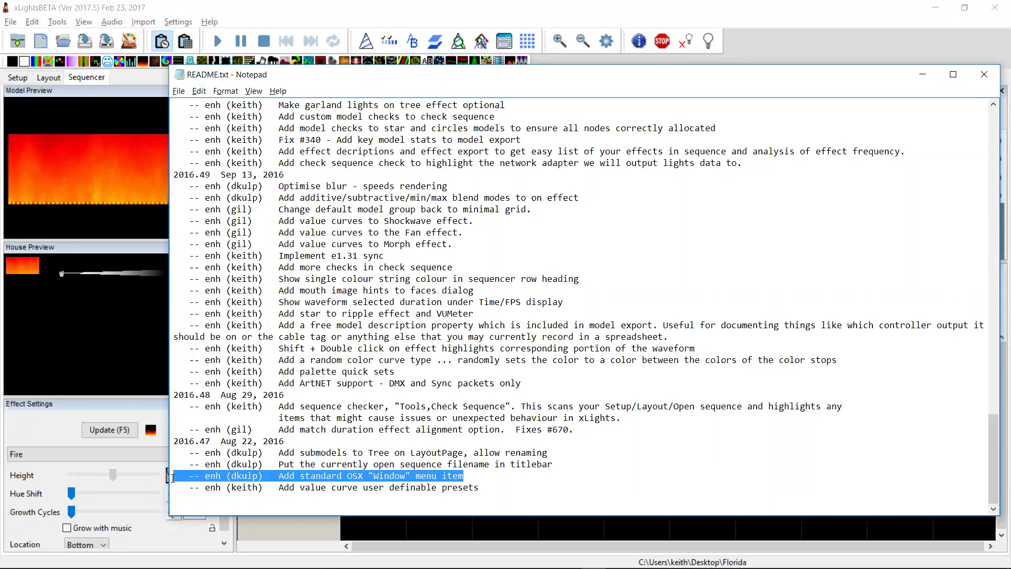
pyautogui.moveTo(562, 462); pyautogui.dragTo(178, 463)
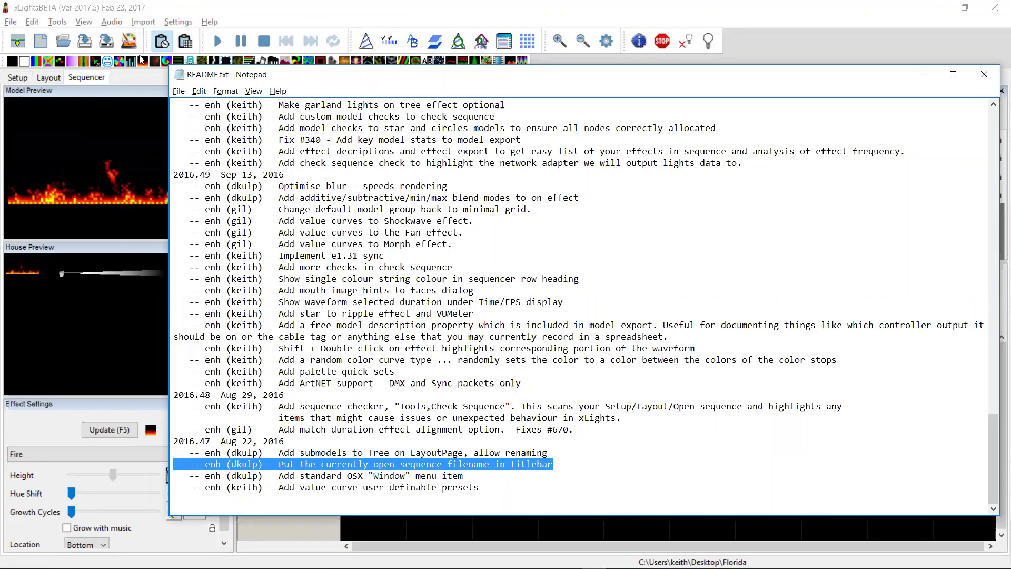
# Step: Switch to xLights and save the sequence as gggg in the Florida folder
pyautogui.click(100, 8)
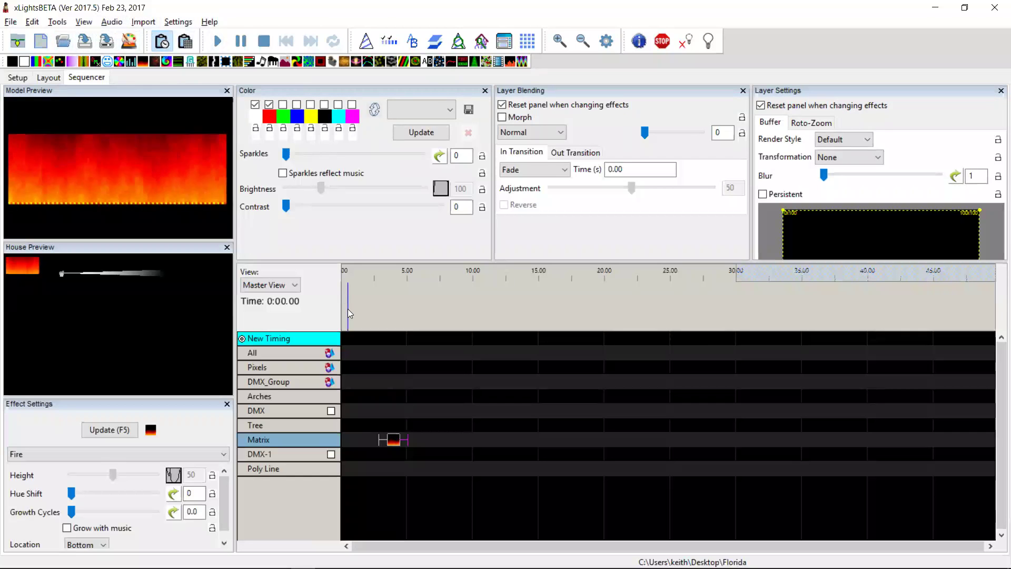
pyautogui.click(87, 42)
pyautogui.write('gggg')
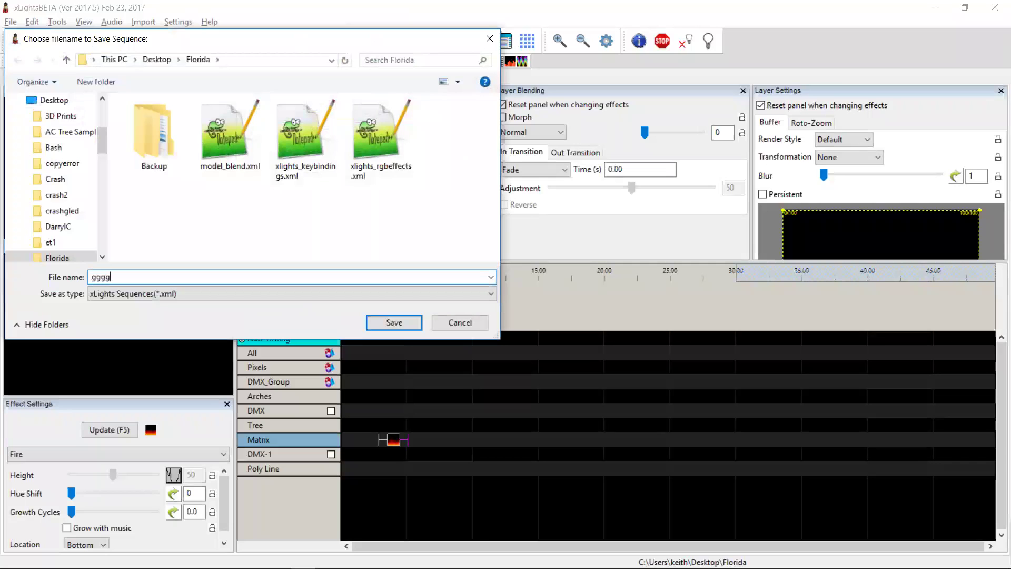
pyautogui.press('Return')
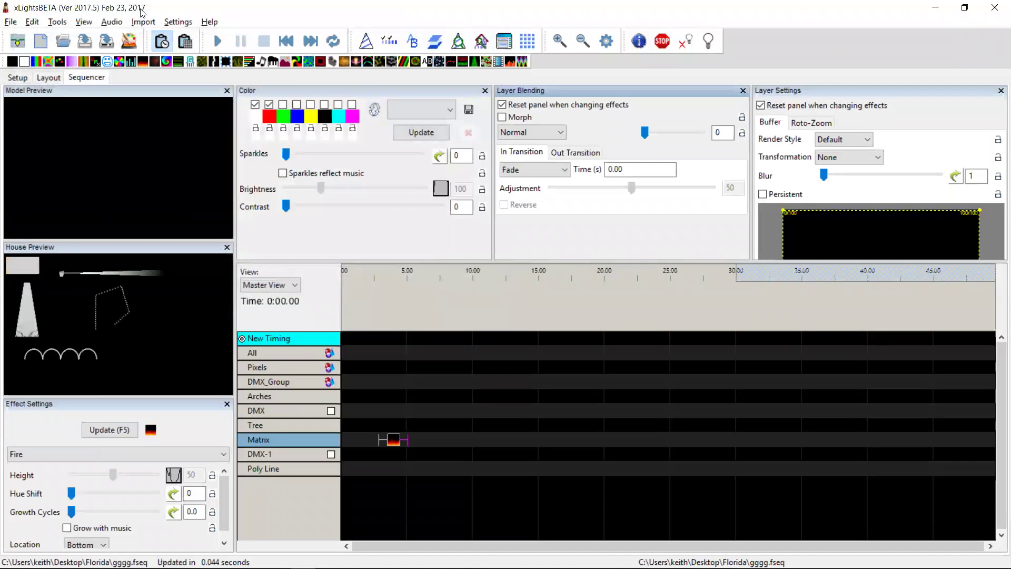
pyautogui.moveTo(132, 40)
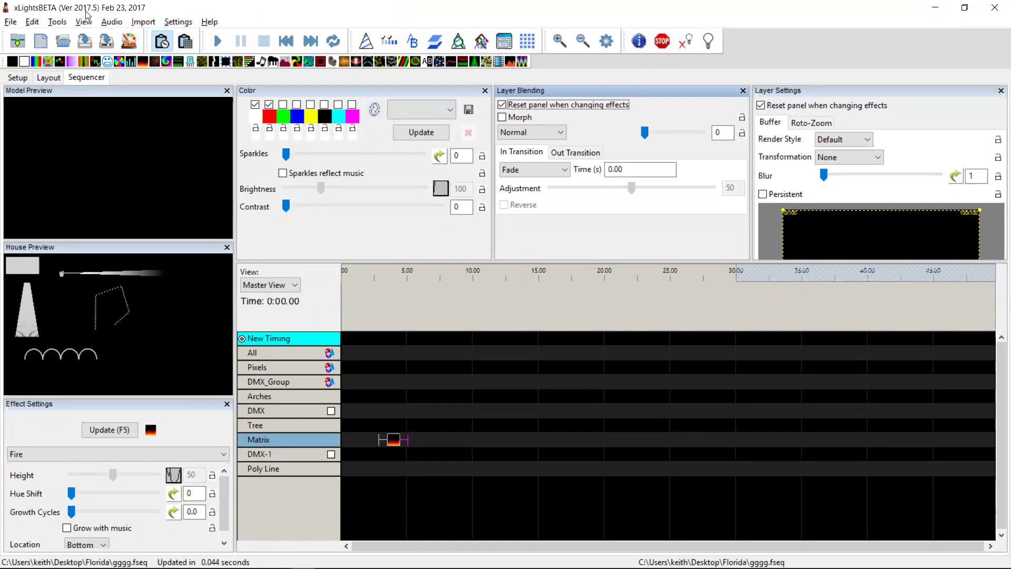
# Step: Highlight the README.txt entry about adding submodels to the tree on LayoutPage, and return to xLights
pyautogui.hotkey('alt', 'Tab')
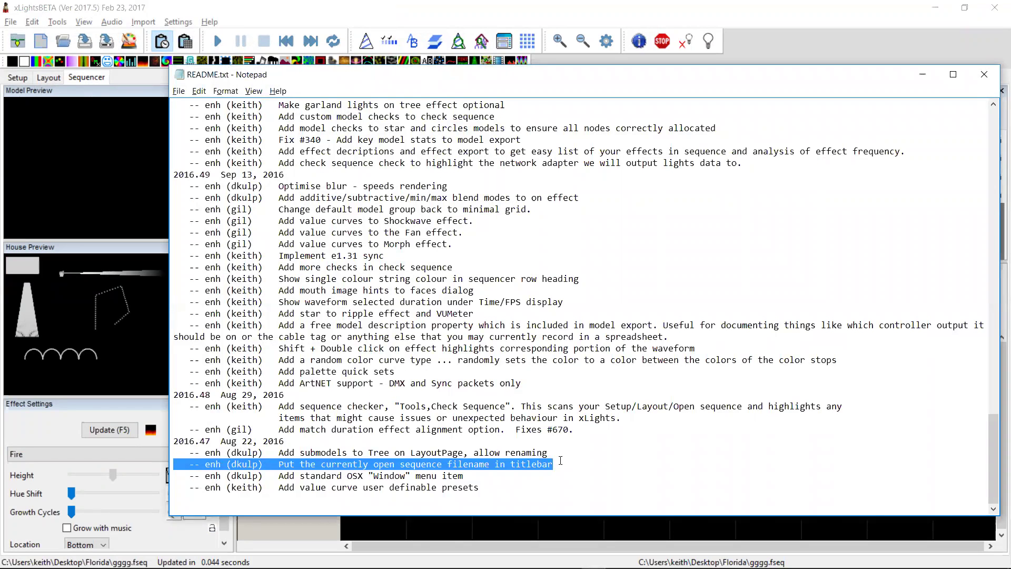
pyautogui.moveTo(565, 455); pyautogui.dragTo(312, 439)
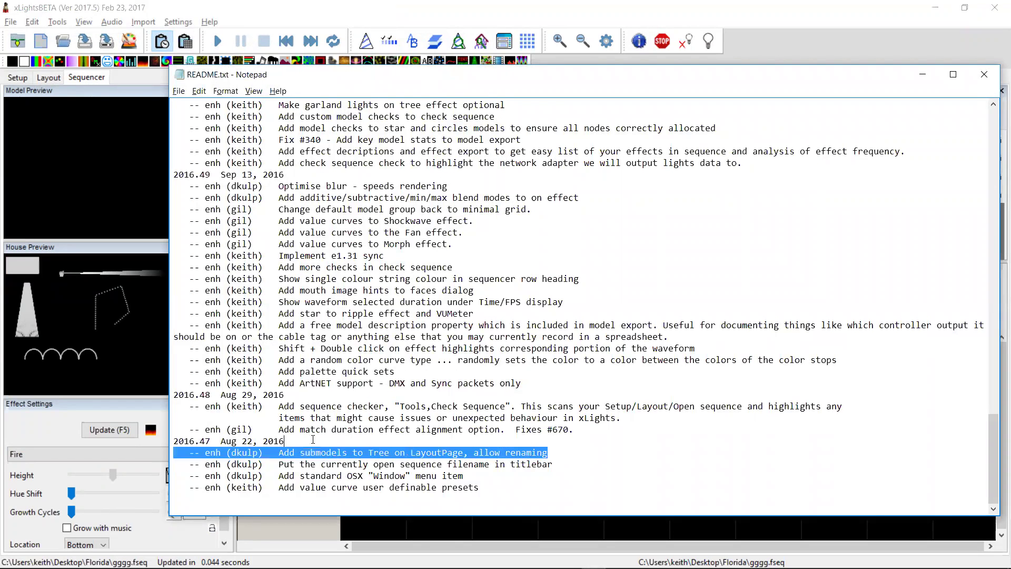
pyautogui.click(149, 139)
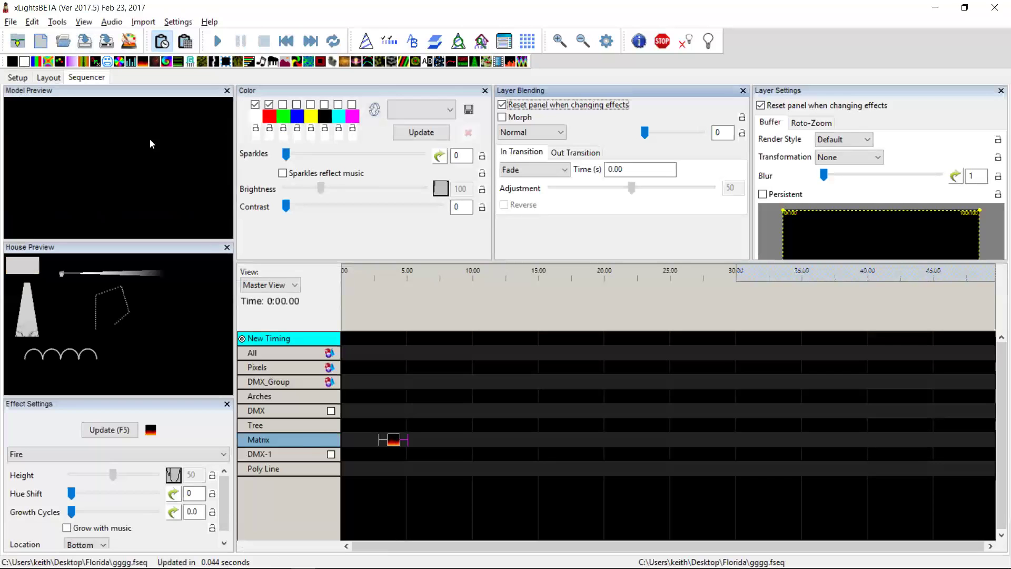
# Step: Open the Matrix model's Sub-Models settings in the layout and add a sub model named sss
pyautogui.click(48, 78)
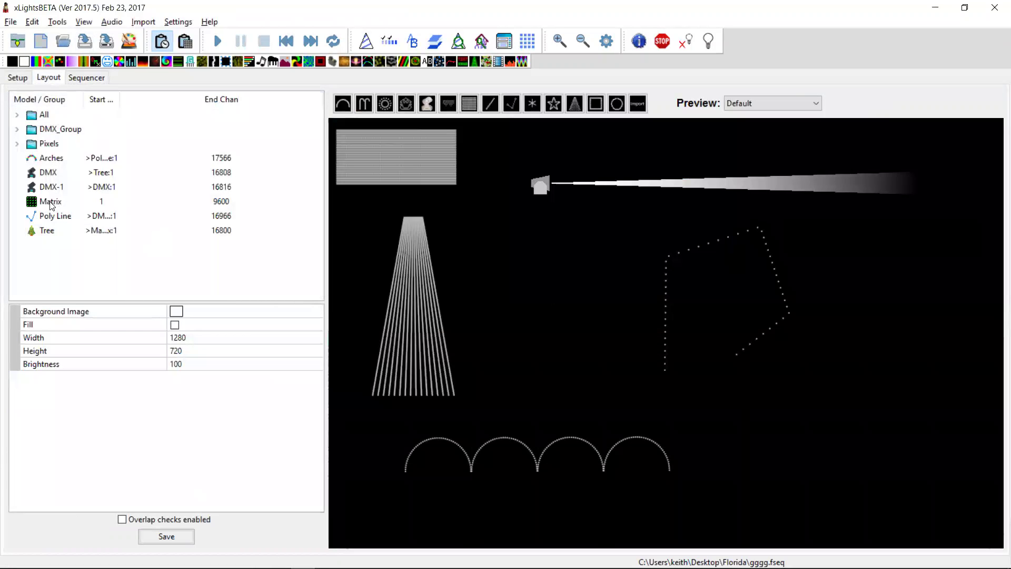
pyautogui.click(51, 204)
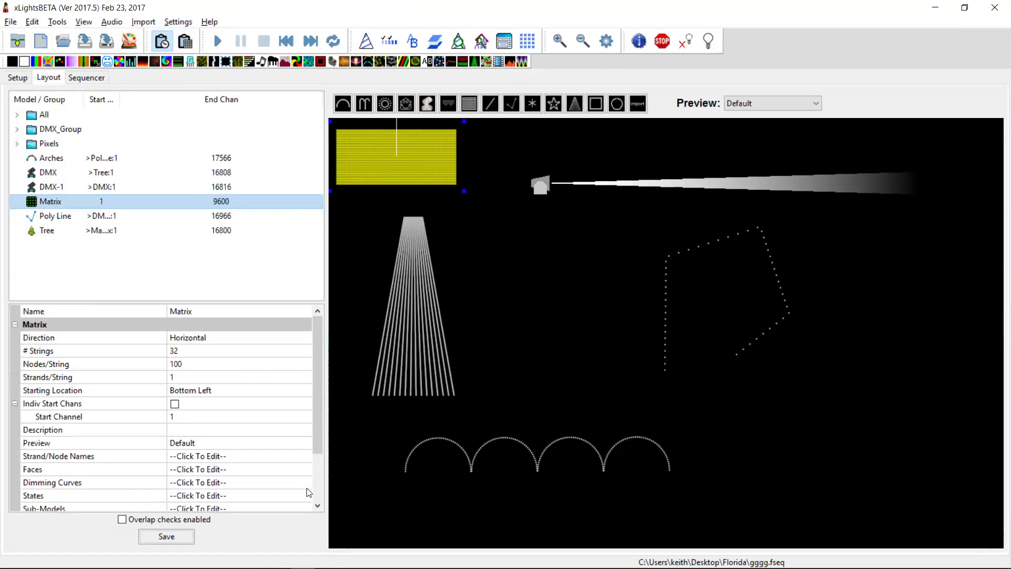
pyautogui.click(295, 507)
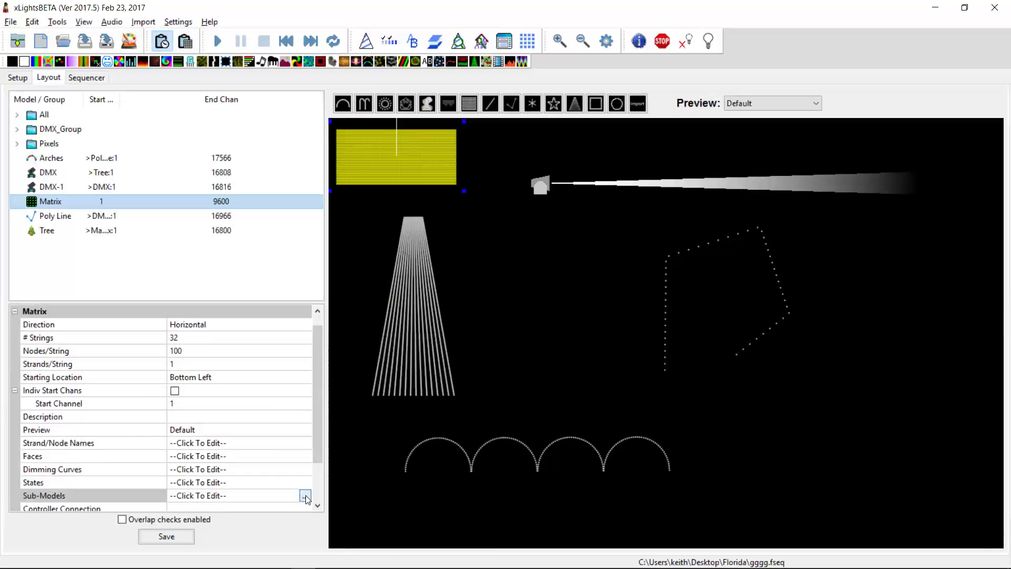
pyautogui.click(305, 496)
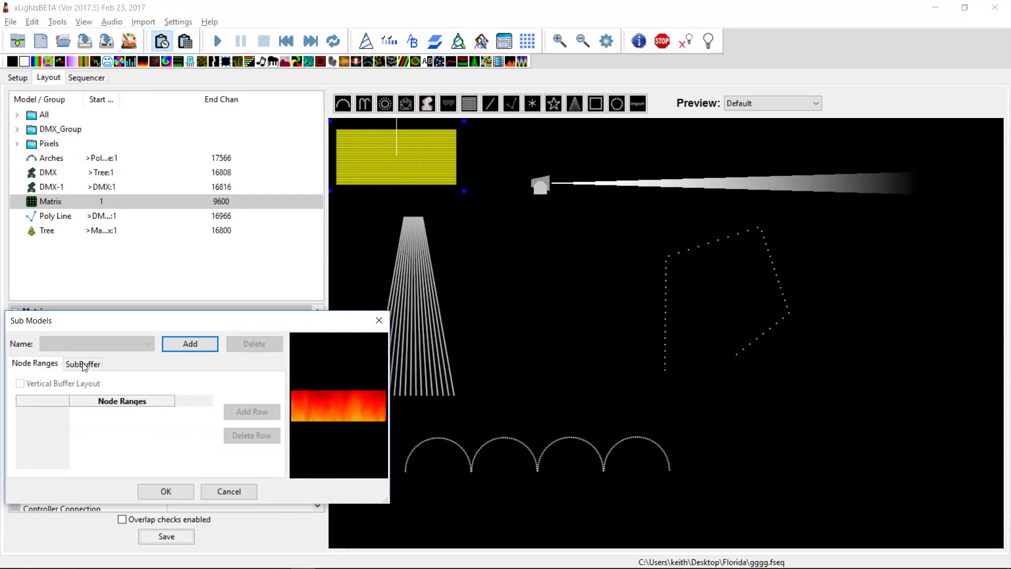
pyautogui.click(178, 342)
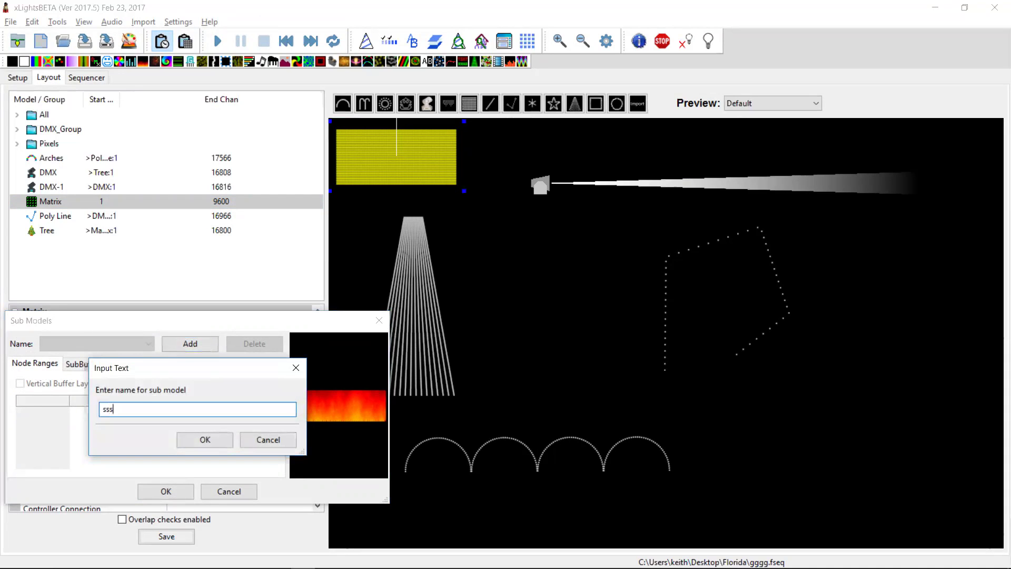
pyautogui.write('sss')
pyautogui.press('Return')
# Step: Shrink the sss sub model's SubBuffer region to about 30–66 horizontally and 13–76 vertically, and accept the sub model
pyautogui.click(81, 363)
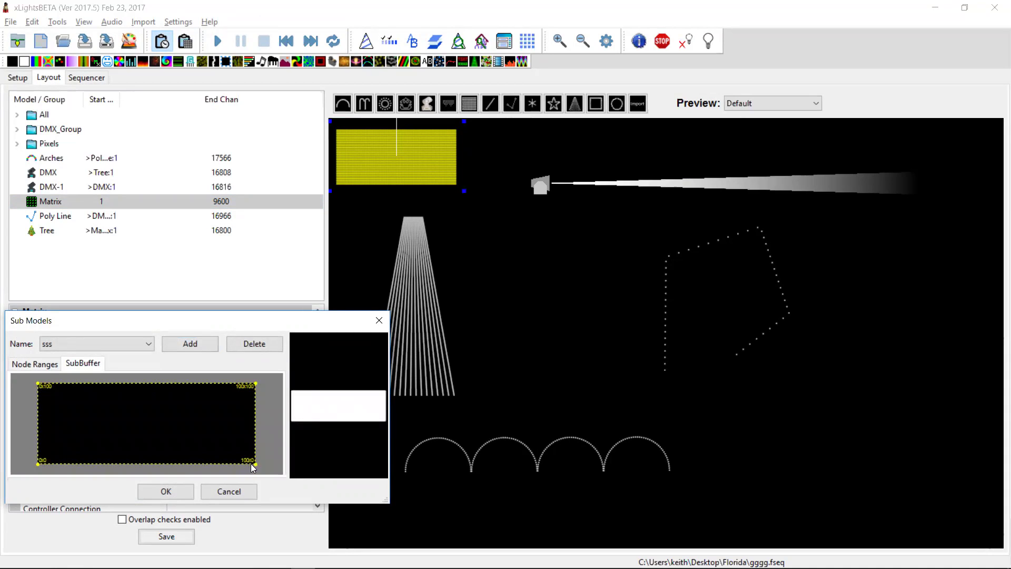
pyautogui.moveTo(257, 464); pyautogui.dragTo(184, 454)
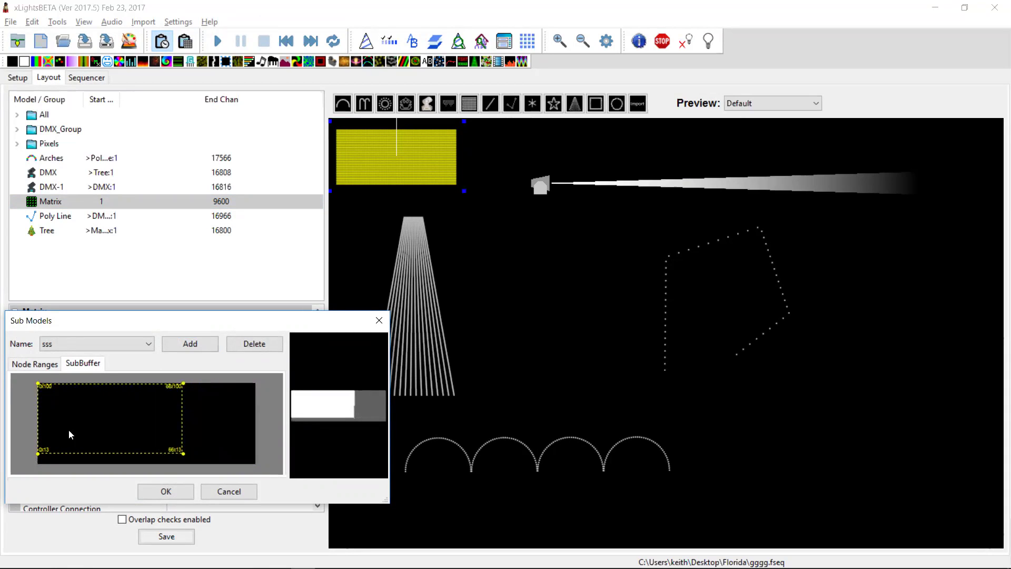
pyautogui.moveTo(37, 382); pyautogui.dragTo(104, 401)
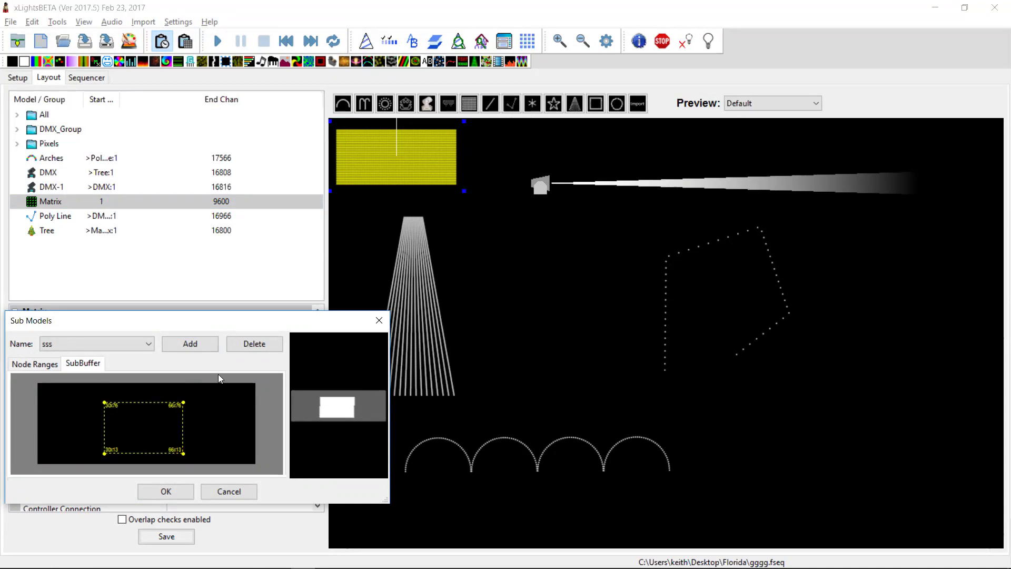
pyautogui.click(168, 490)
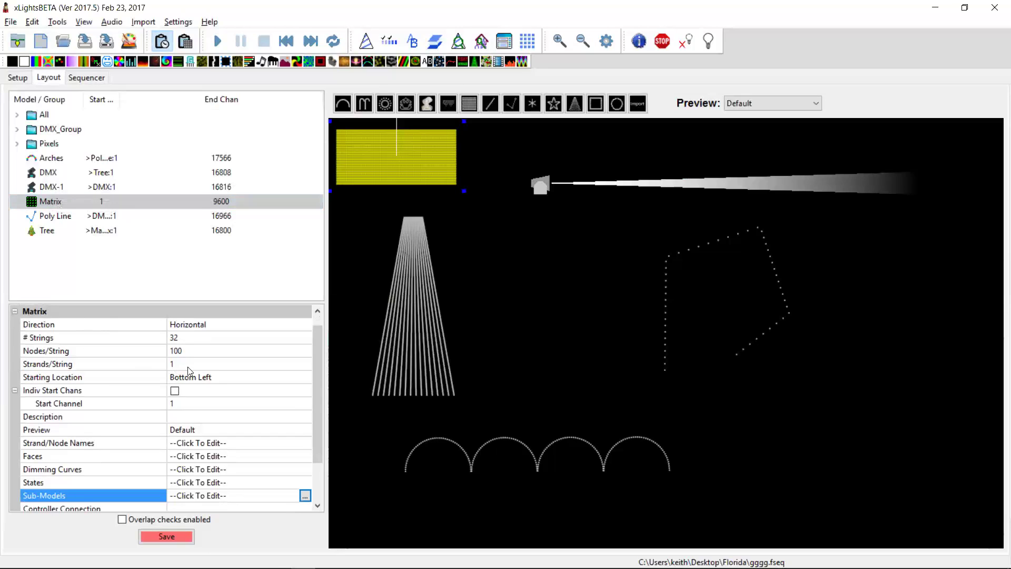
# Step: Check the model list for the new sub model by selecting Matrix, Poly Line and DMX-1
pyautogui.click(33, 205)
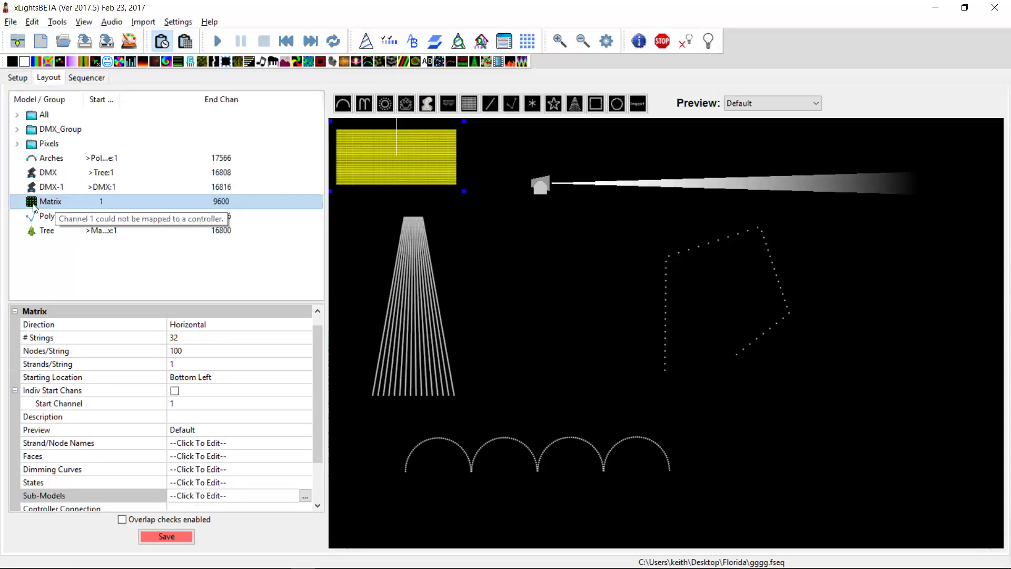
pyautogui.click(46, 220)
pyautogui.click(42, 207)
pyautogui.click(65, 189)
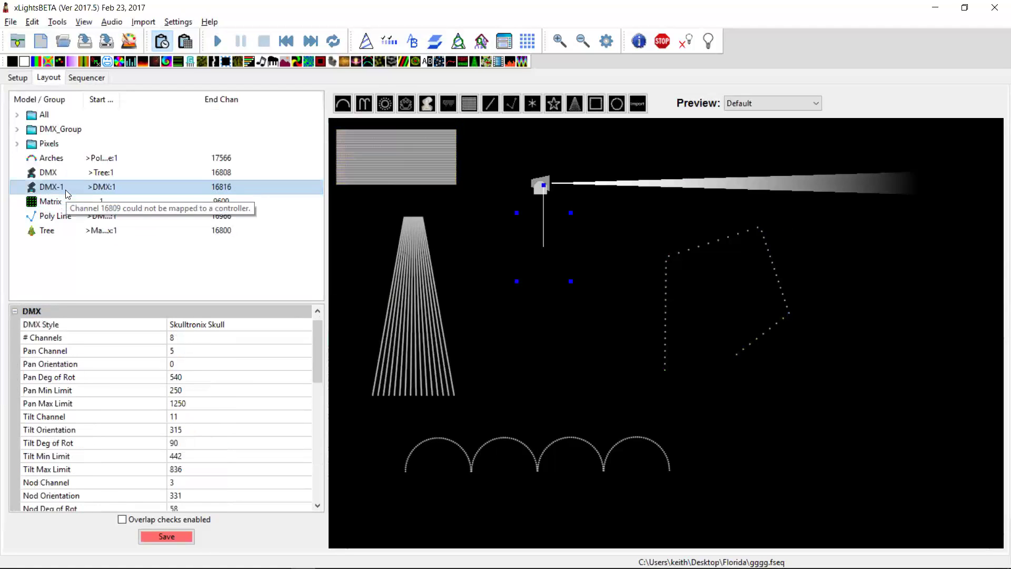
# Step: Close xLights and save the models, views, perspectives and preset changes
pyautogui.click(995, 8)
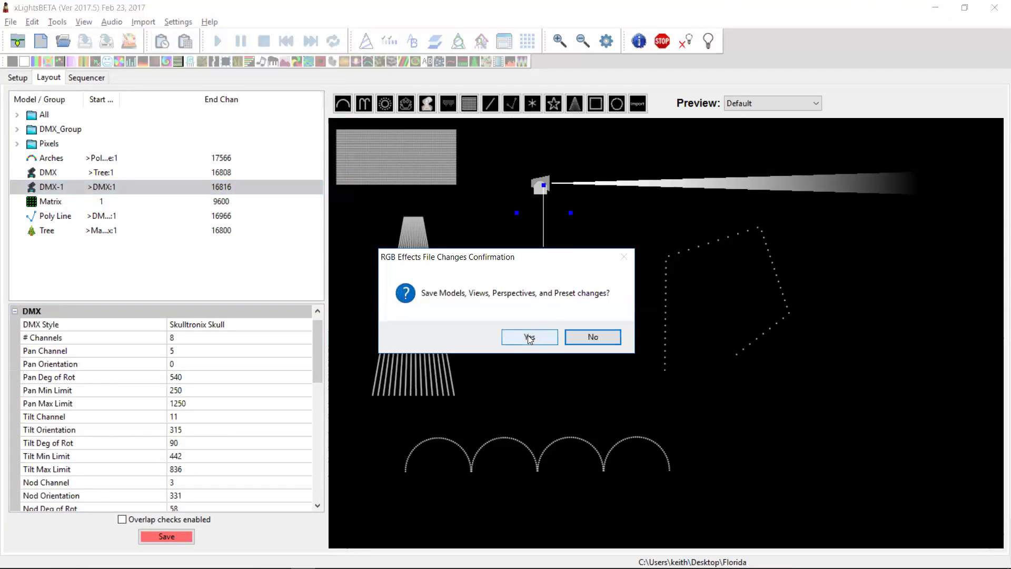
pyautogui.click(530, 337)
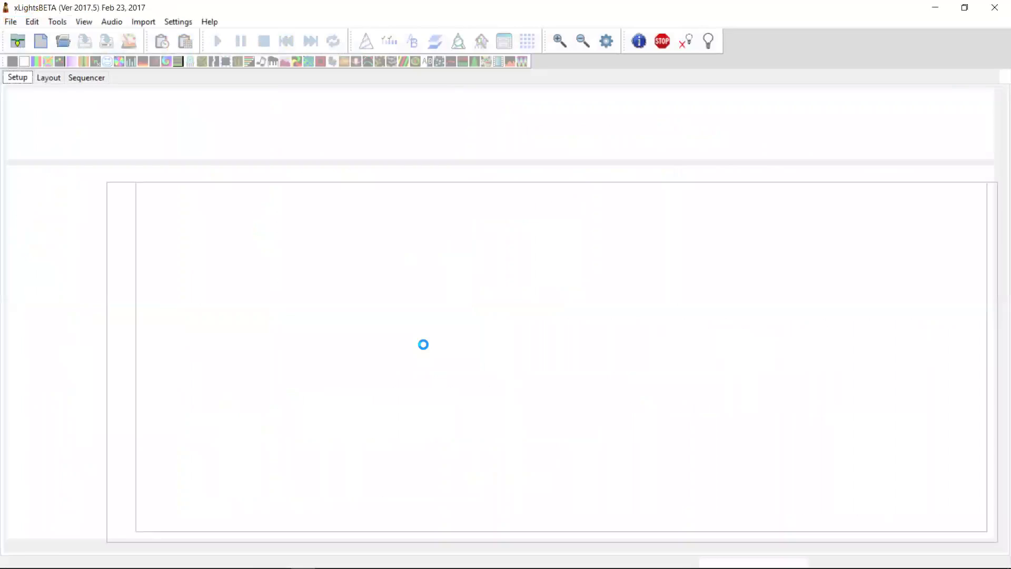
# Step: In the restarted xLights, expand Matrix in the layout's model list and select its sss sub model
pyautogui.click(50, 79)
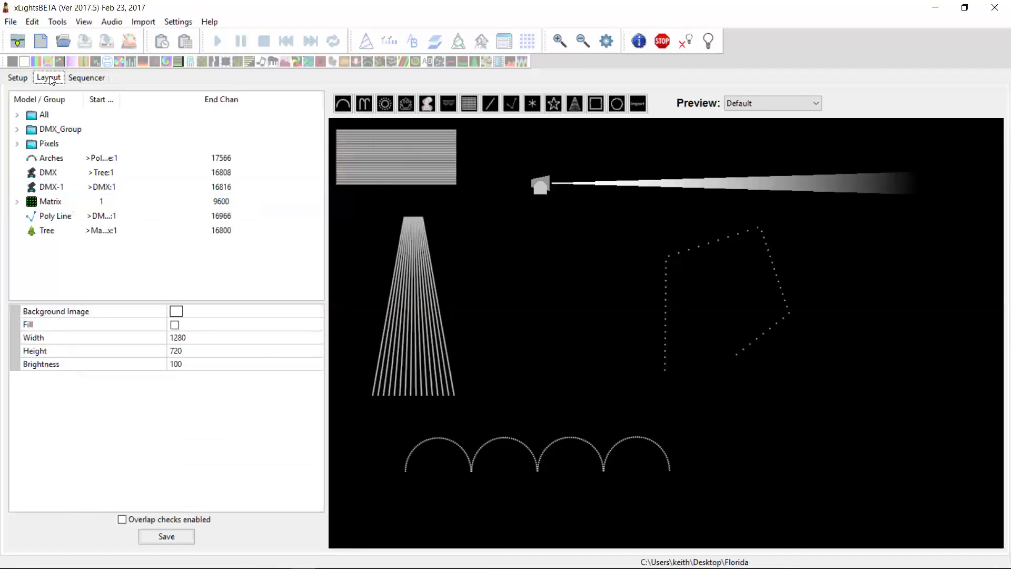
pyautogui.click(16, 202)
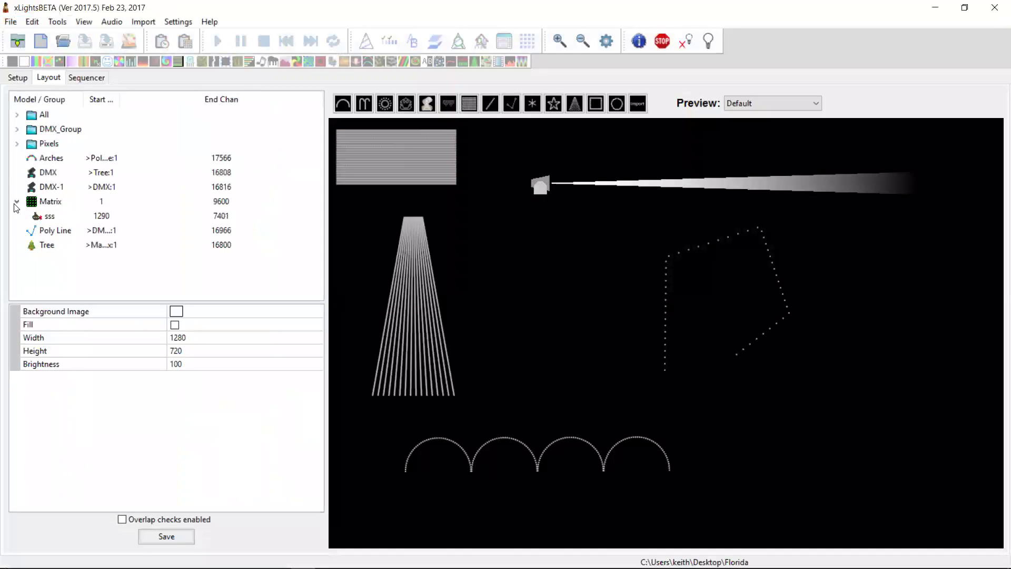
pyautogui.click(58, 220)
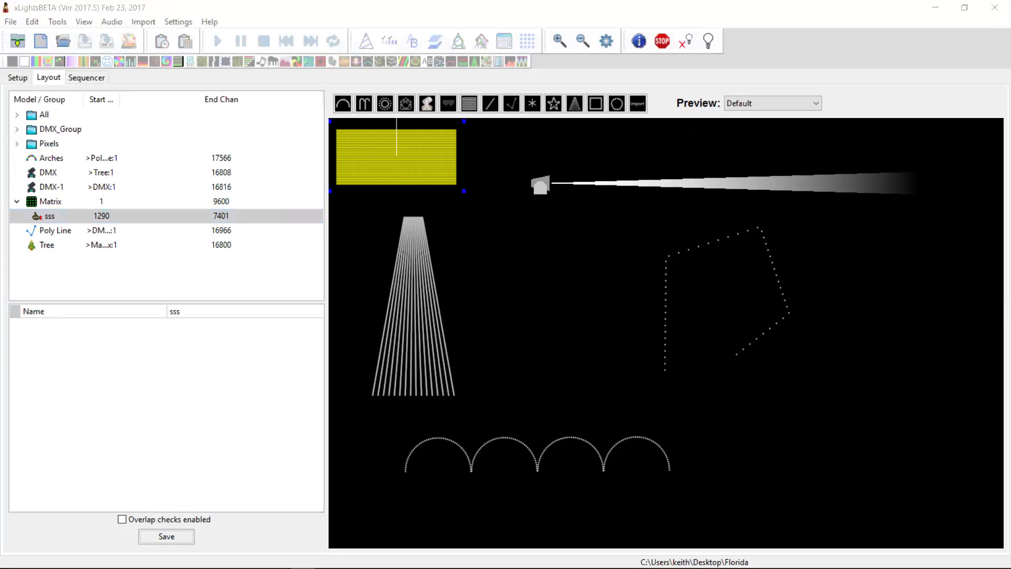
# Step: Open the gggg.xml sequence and highlight the match duration effect alignment note in the README release notes
pyautogui.click(62, 41)
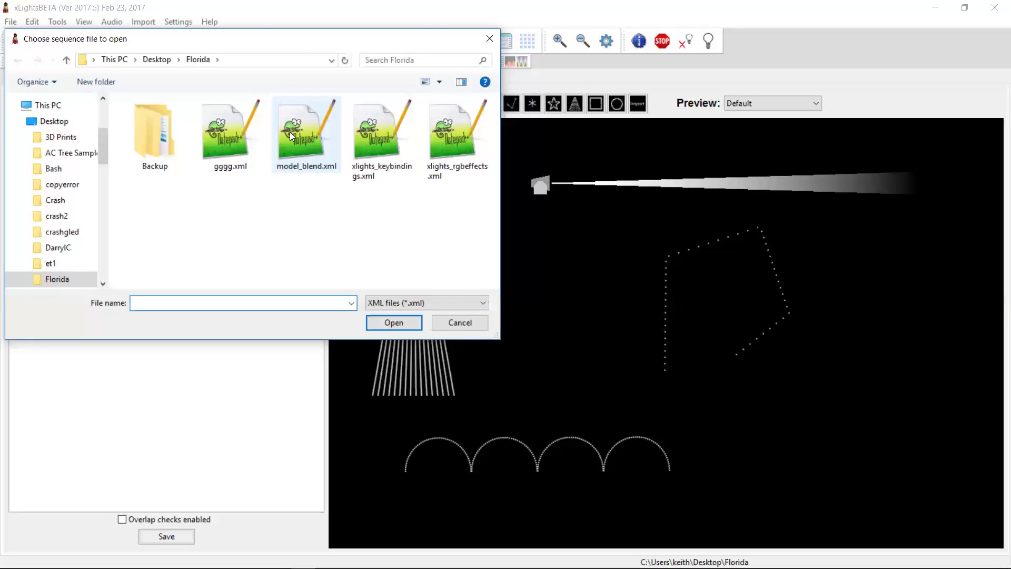
pyautogui.doubleClick(229, 131)
pyautogui.hotkey('alt', 'Tab')
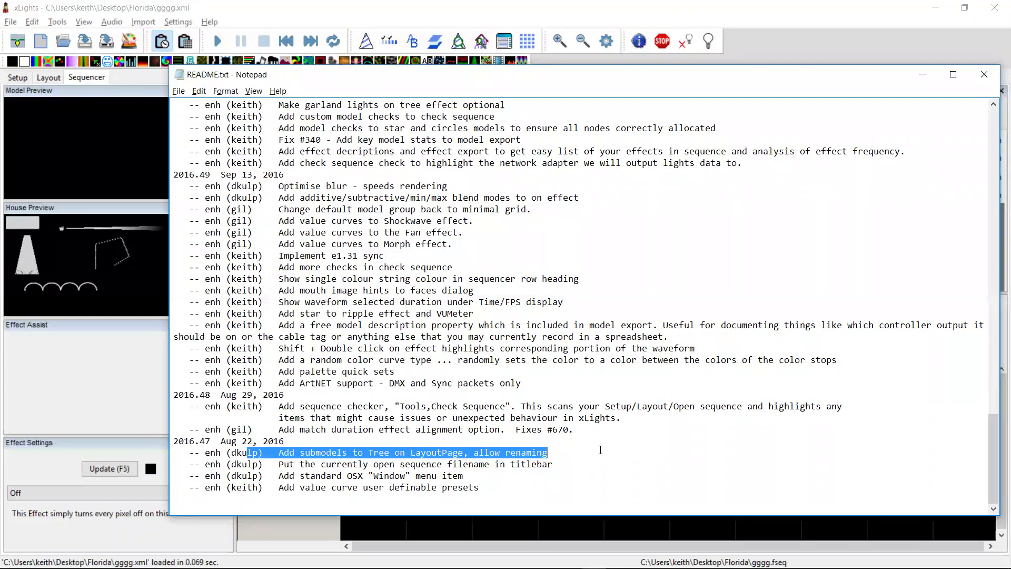
pyautogui.moveTo(173, 441); pyautogui.dragTo(376, 432)
# Step: Back in xLights, add a Color Wash effect to the Tree row from 3 to 4 seconds
pyautogui.hotkey('alt', 'Tab')
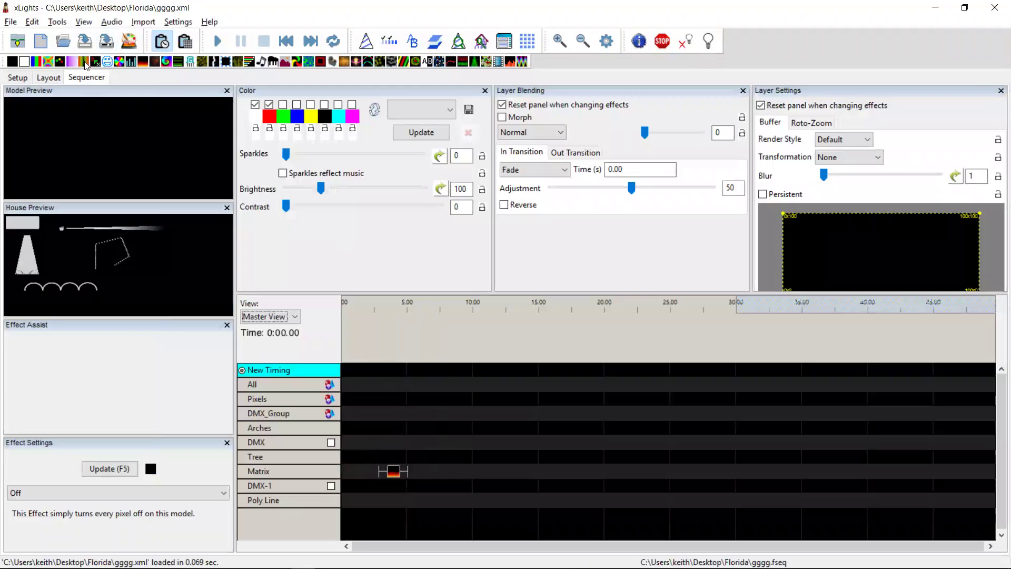
pyautogui.moveTo(72, 63); pyautogui.dragTo(389, 456)
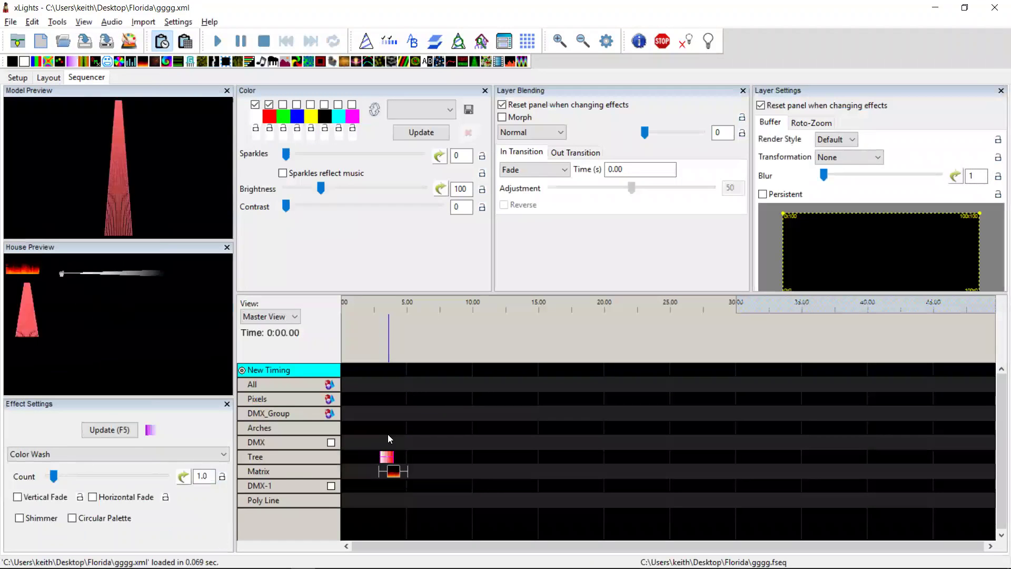
pyautogui.click(383, 429)
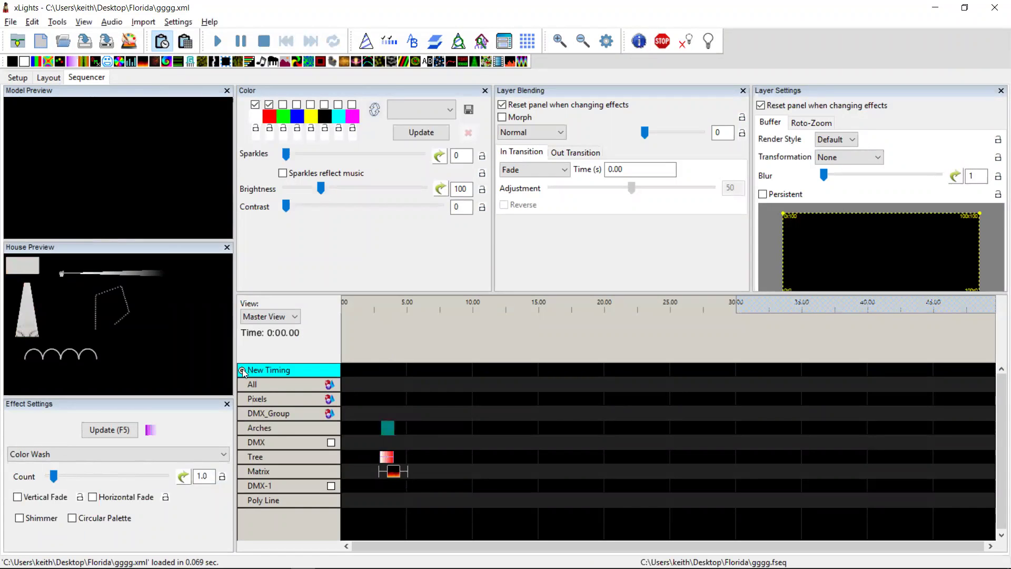
# Step: Select the Matrix row's Fire effect together with the Tree's Color Wash and align them by match duration
pyautogui.click(391, 474)
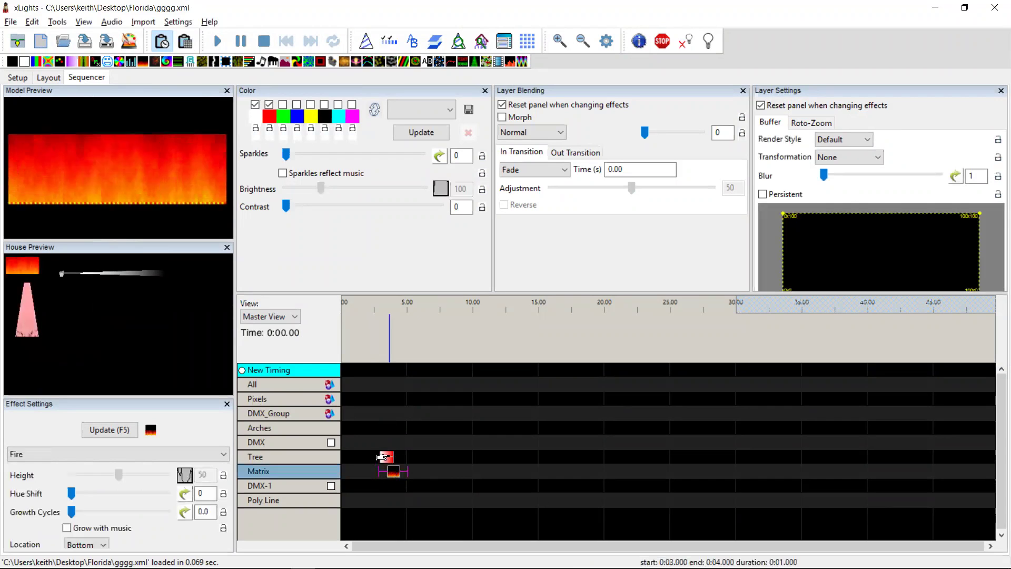
pyautogui.click(384, 458)
pyautogui.rightClick(388, 459)
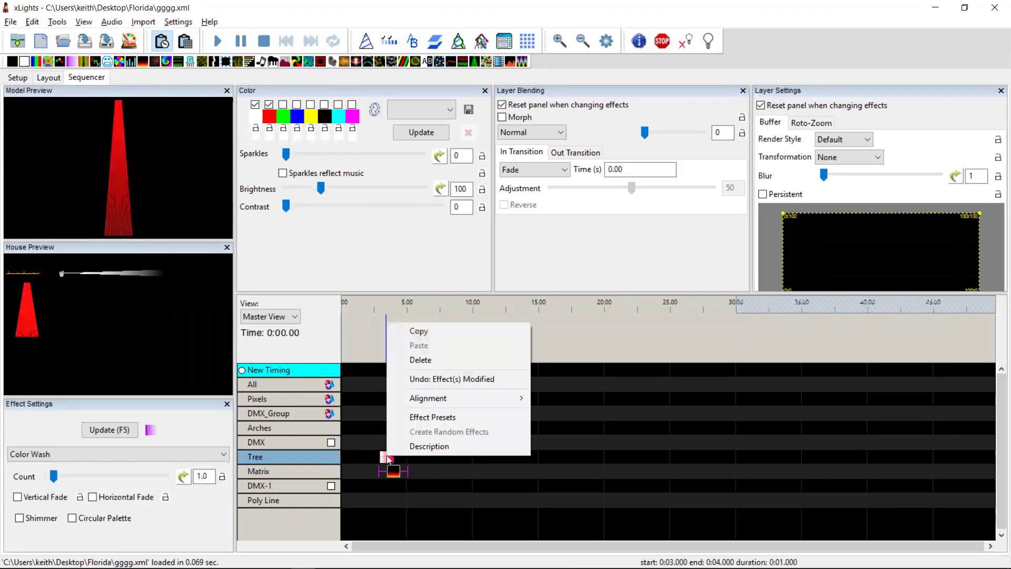
pyautogui.moveTo(430, 400)
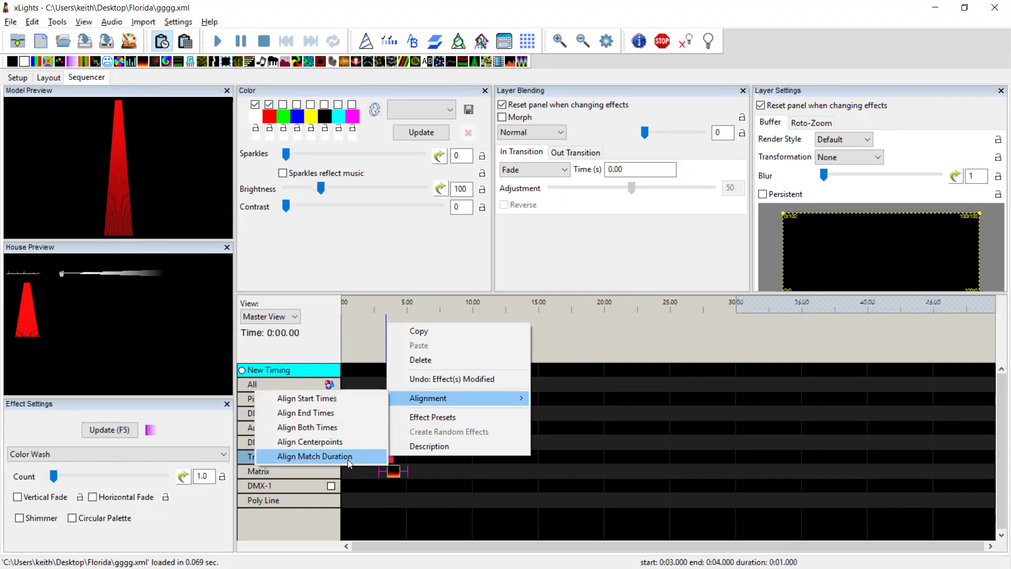
pyautogui.click(348, 458)
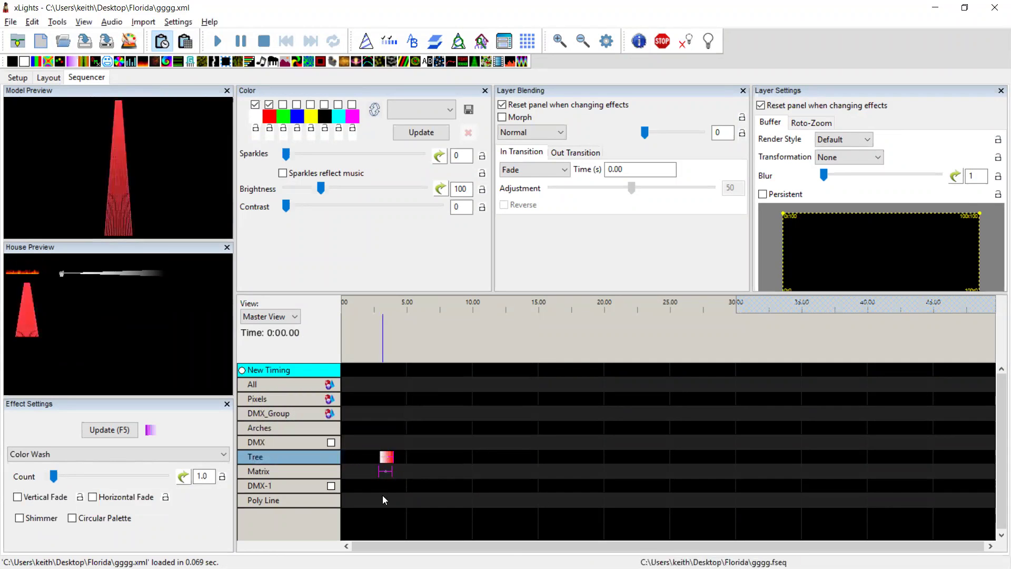
# Step: Stretch the Matrix Fire effect's end to about 9.85 seconds and align both its times with the Tree's Color Wash
pyautogui.moveTo(384, 477); pyautogui.dragTo(471, 471)
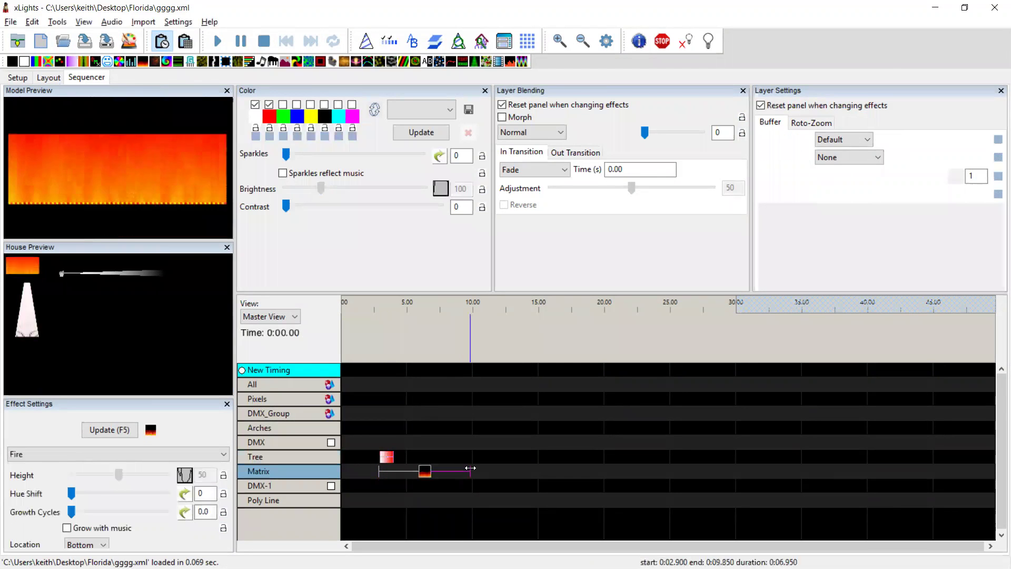
pyautogui.click(383, 458)
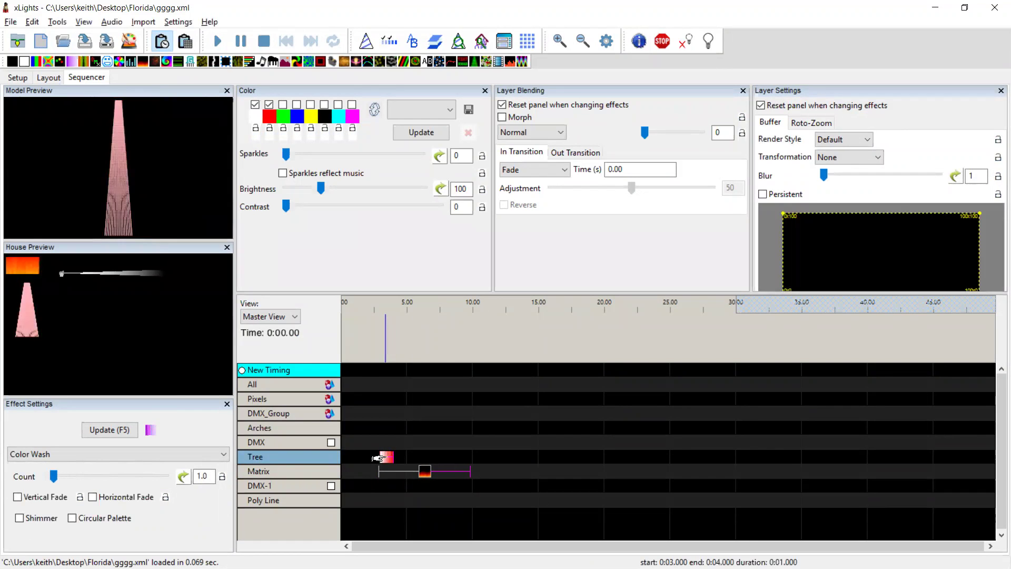
pyautogui.rightClick(388, 459)
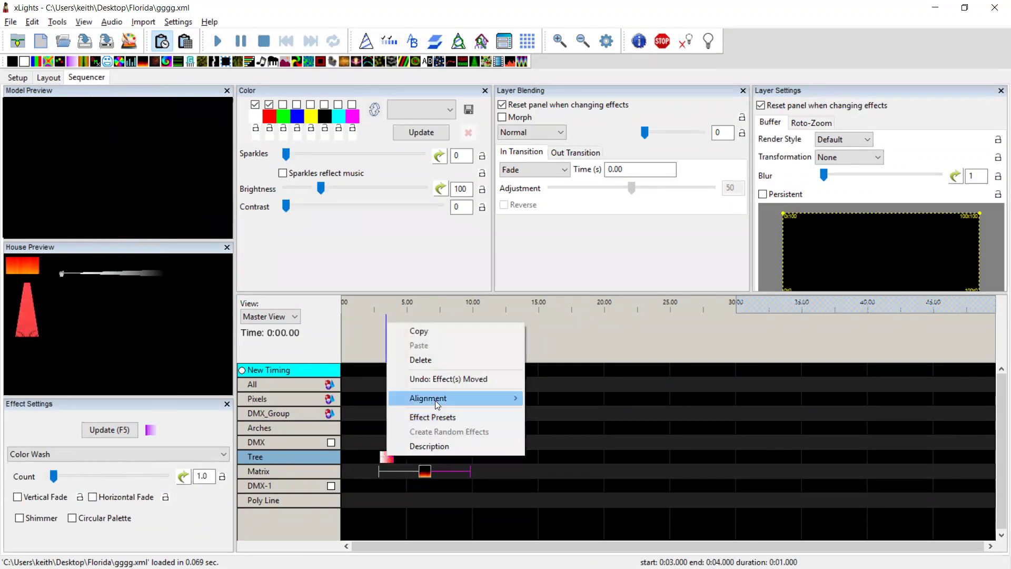
pyautogui.moveTo(435, 401)
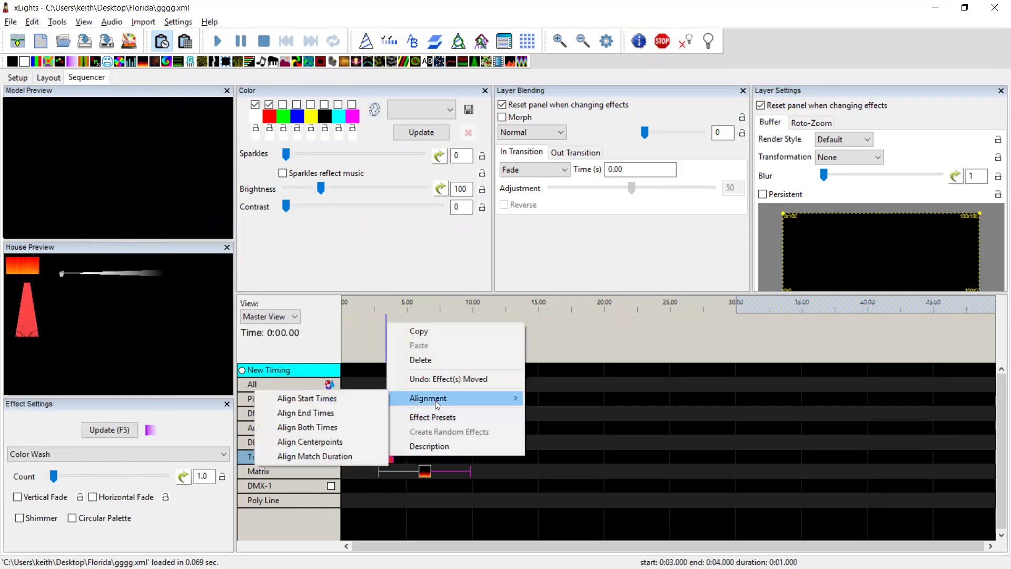
pyautogui.click(345, 425)
pyautogui.click(445, 443)
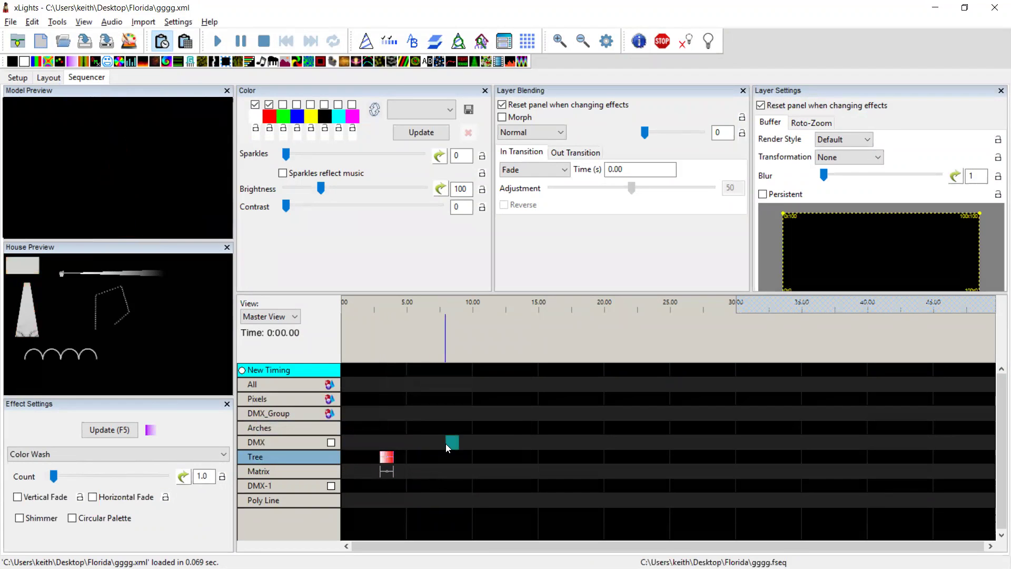
# Step: Switch to the README and highlight the 2016.48 release note about the sequence checker
pyautogui.hotkey('alt', 'Tab')
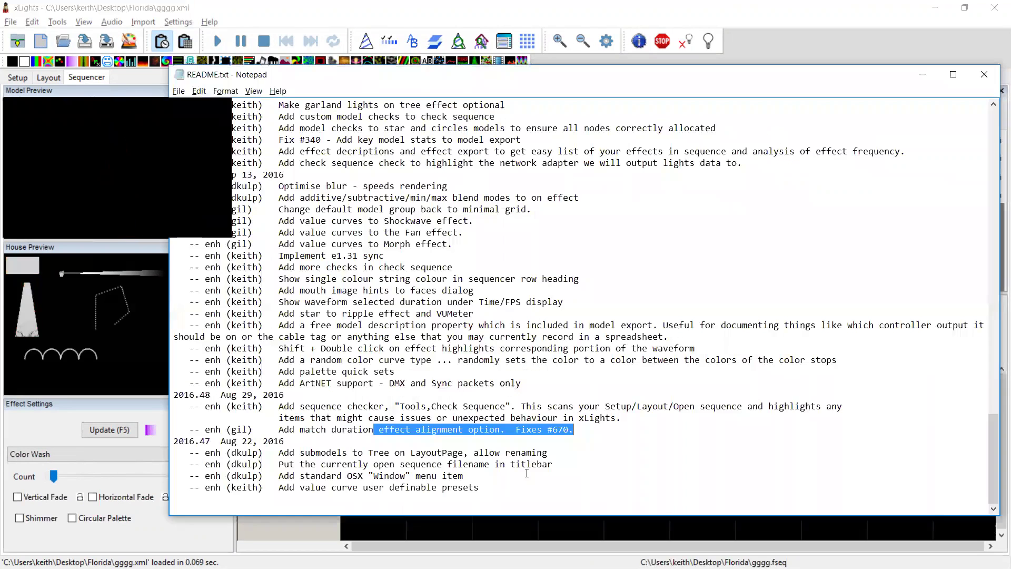
pyautogui.click(507, 430)
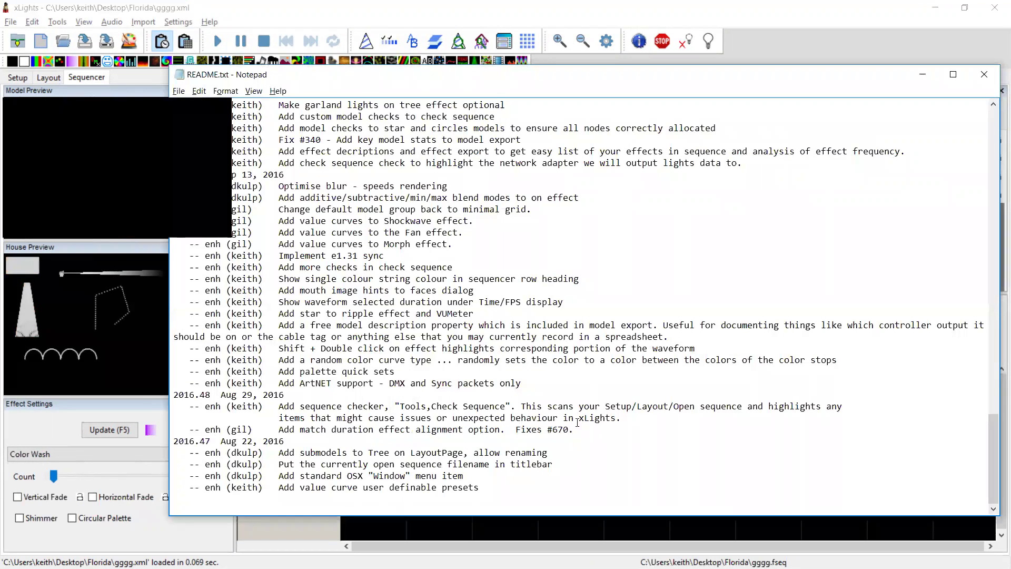
pyautogui.moveTo(628, 417); pyautogui.dragTo(148, 402)
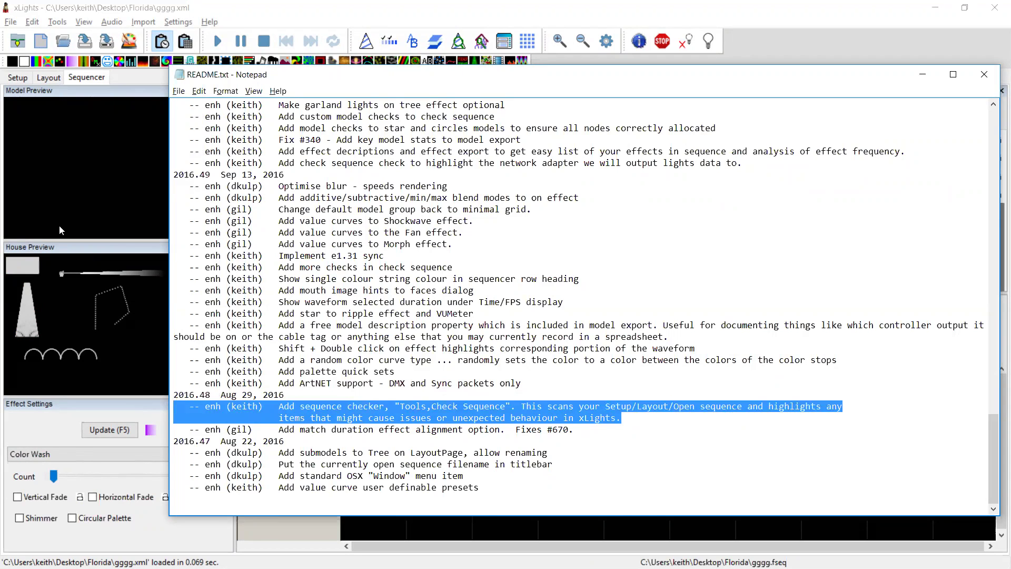
# Step: Return to xLights, run Check Sequence on the open sequence, and maximize the resulting report
pyautogui.click(56, 182)
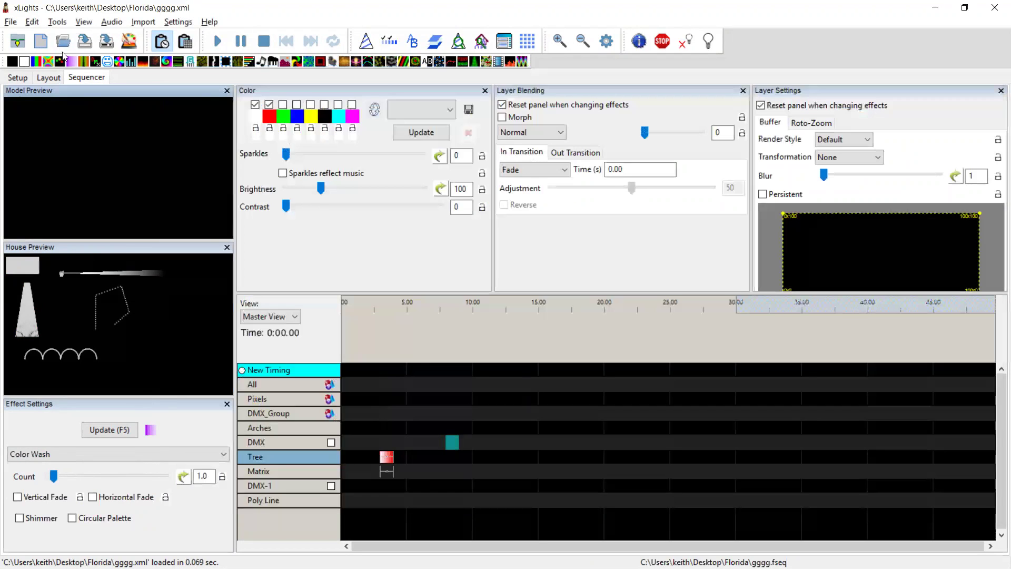
pyautogui.click(57, 22)
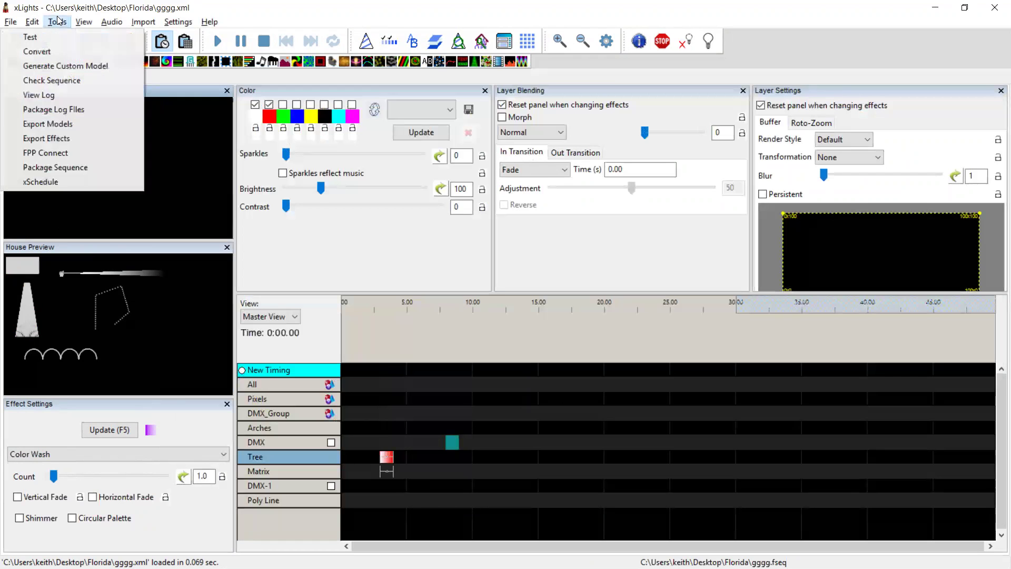
pyautogui.click(68, 81)
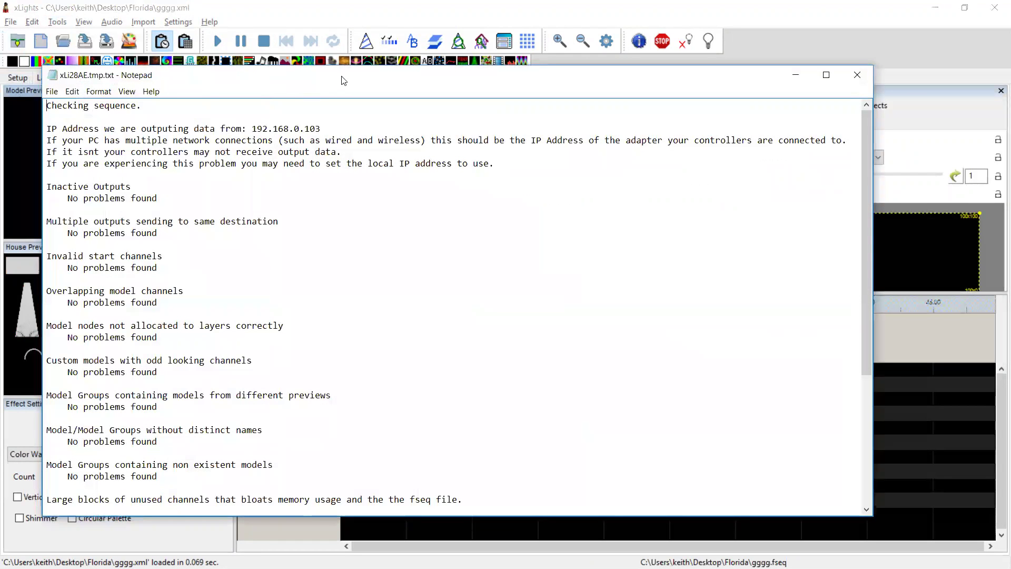
pyautogui.moveTo(347, 77); pyautogui.dragTo(442, 5)
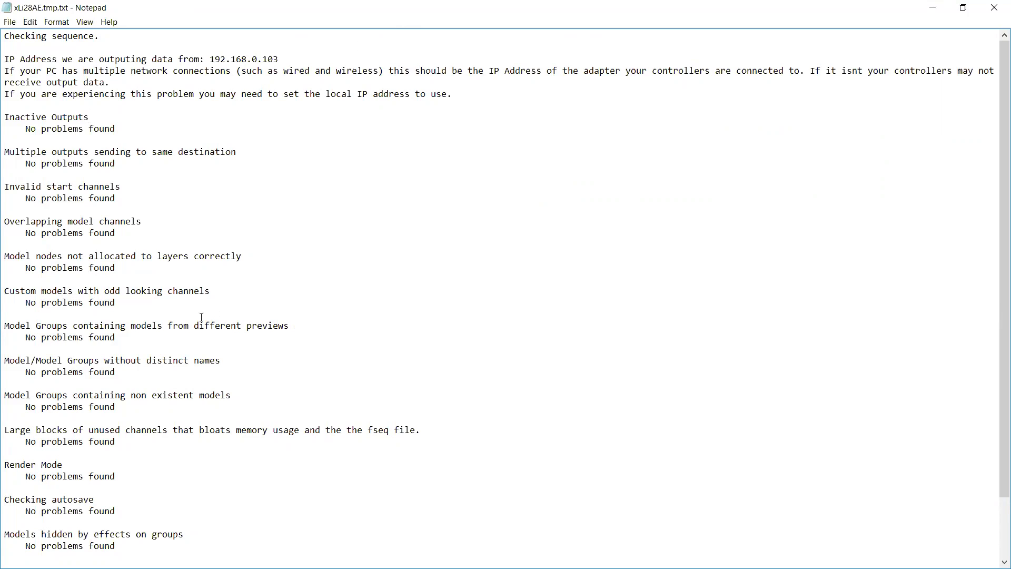
# Step: Look through the check report and highlight its output IP address and the multiple network connections advice
pyautogui.scroll(-3, 201, 317)
pyautogui.scroll(3, 201, 317)
pyautogui.moveTo(511, 90); pyautogui.dragTo(5, 71)
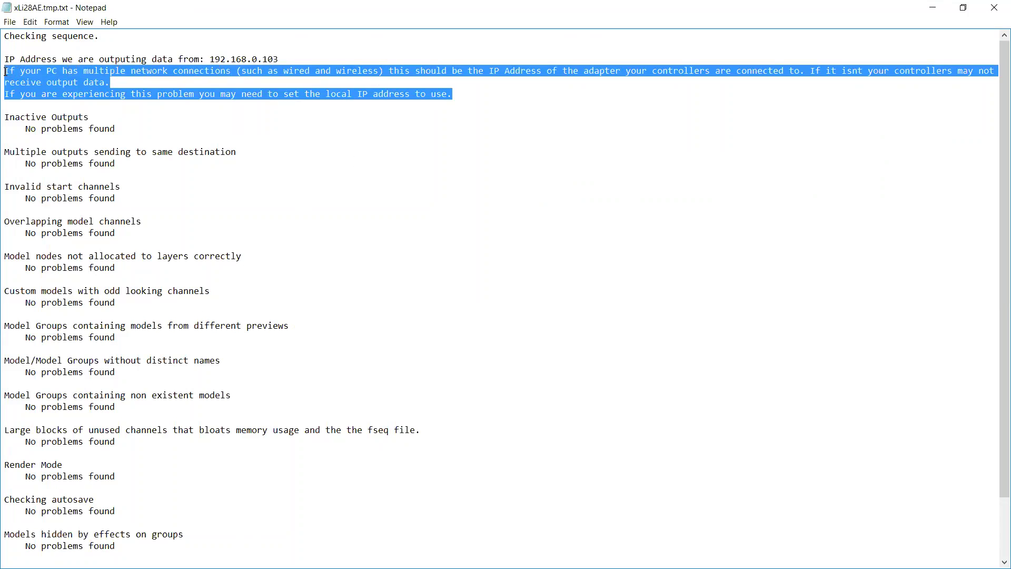
pyautogui.moveTo(279, 59); pyautogui.dragTo(212, 59)
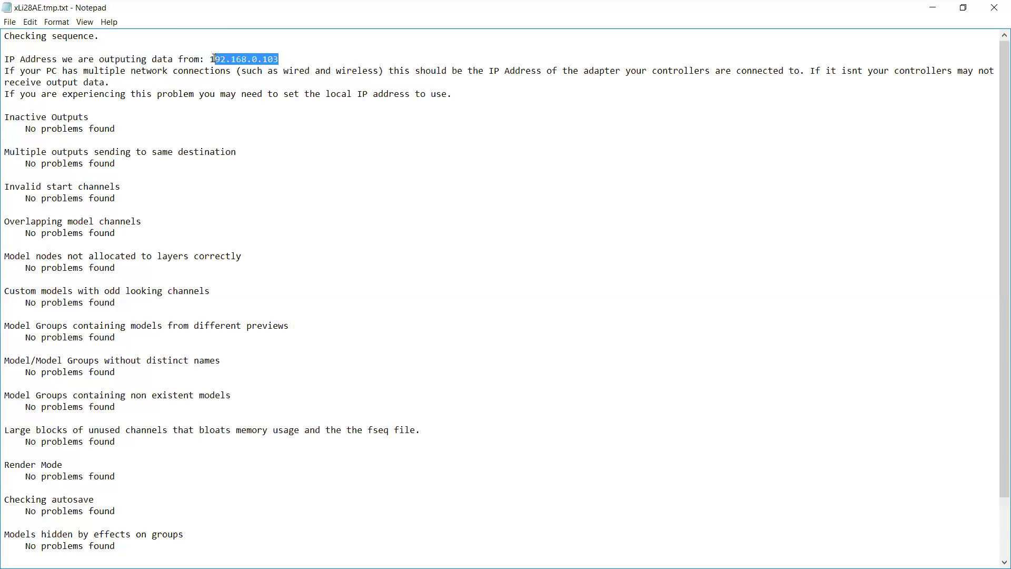
pyautogui.click(289, 57)
pyautogui.moveTo(277, 59); pyautogui.dragTo(209, 59)
pyautogui.moveTo(284, 59); pyautogui.dragTo(211, 57)
pyautogui.click(318, 62)
pyautogui.moveTo(279, 59); pyautogui.dragTo(211, 56)
# Step: Open a Windows command prompt and run ipconfig to list the computer's network adapters
pyautogui.press('super+r')
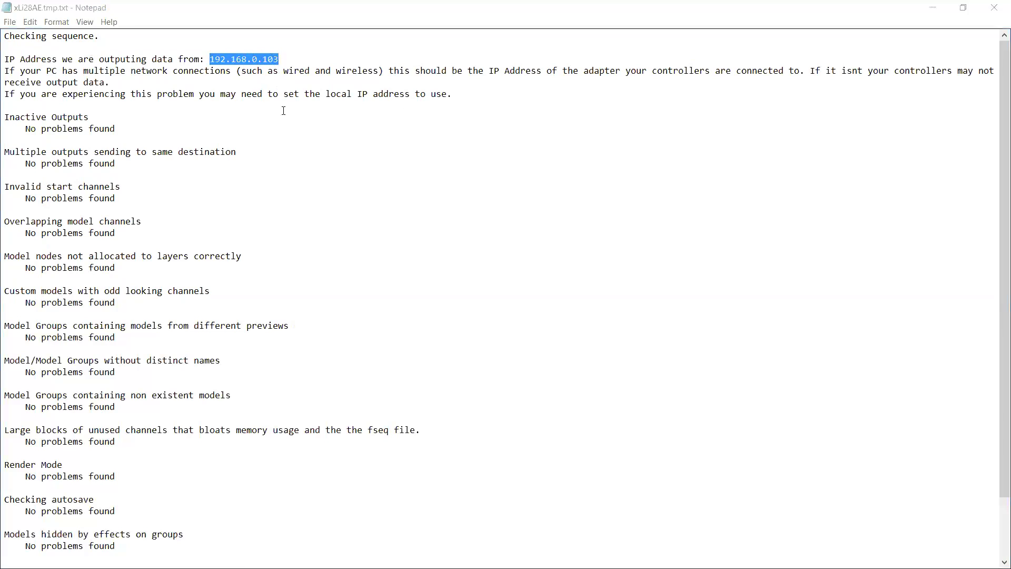
pyautogui.write('cmd')
pyautogui.press('Return')
pyautogui.write('ipconfig')
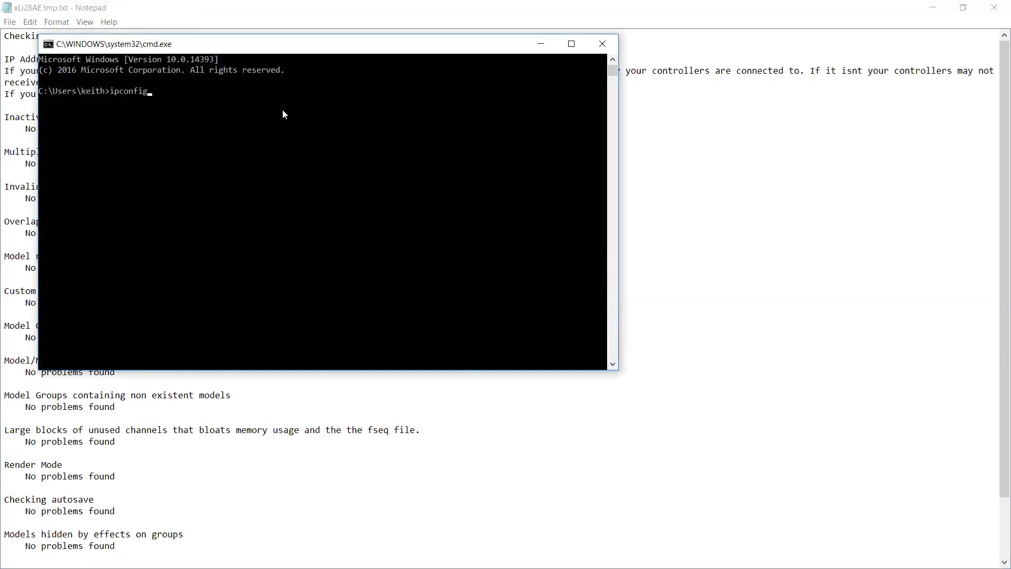
pyautogui.press('Return')
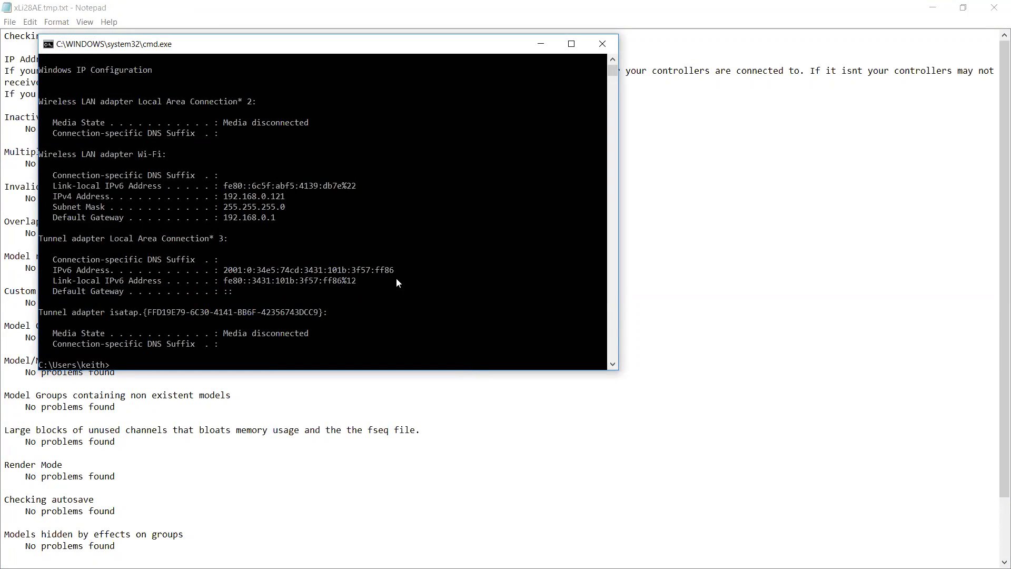
# Step: Compare the adapters' IPv4 addresses with the report's output IP address, and close the command prompt
pyautogui.click(294, 179)
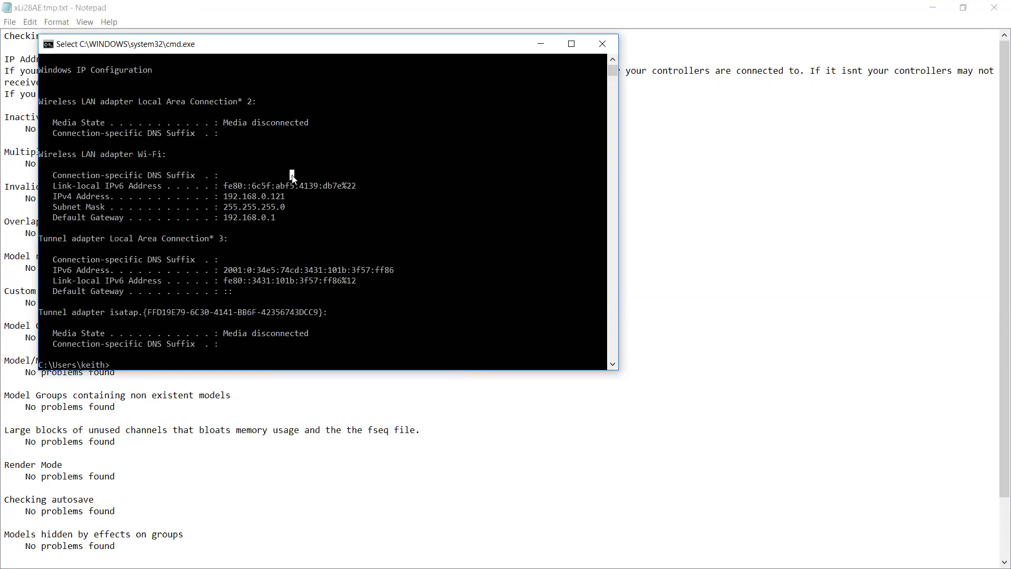
pyautogui.scroll(2, 294, 180)
pyautogui.scroll(-3, 293, 180)
pyautogui.scroll(1, 294, 179)
pyautogui.scroll(-1, 293, 179)
pyautogui.scroll(4, 293, 179)
pyautogui.scroll(1, 294, 179)
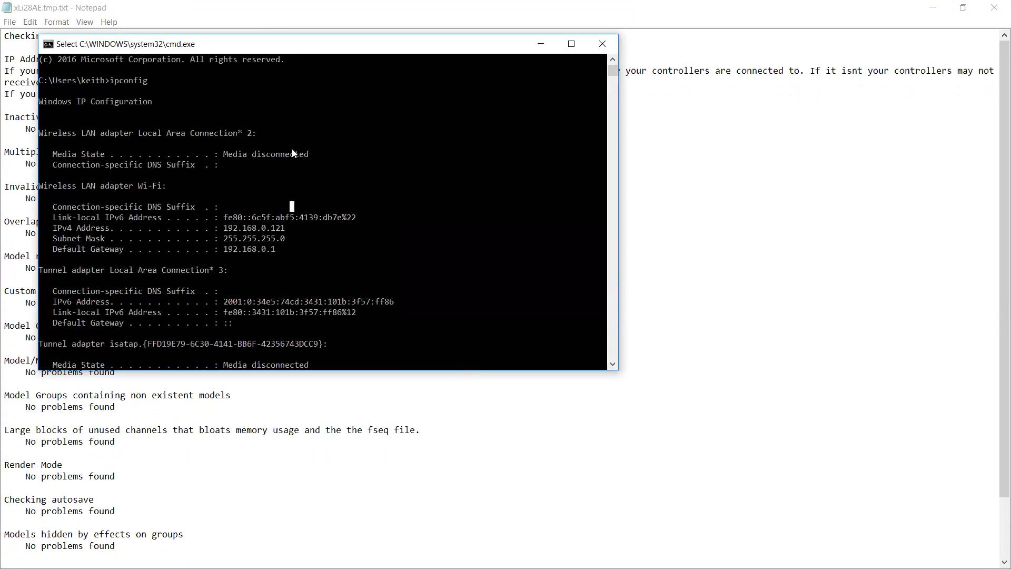
pyautogui.moveTo(267, 43); pyautogui.dragTo(566, 103)
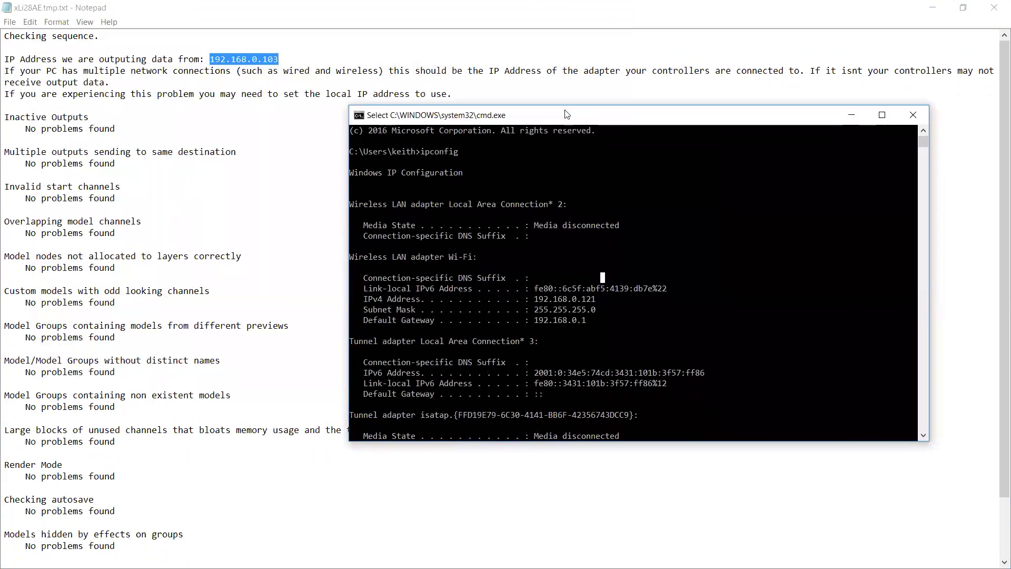
pyautogui.click(598, 319)
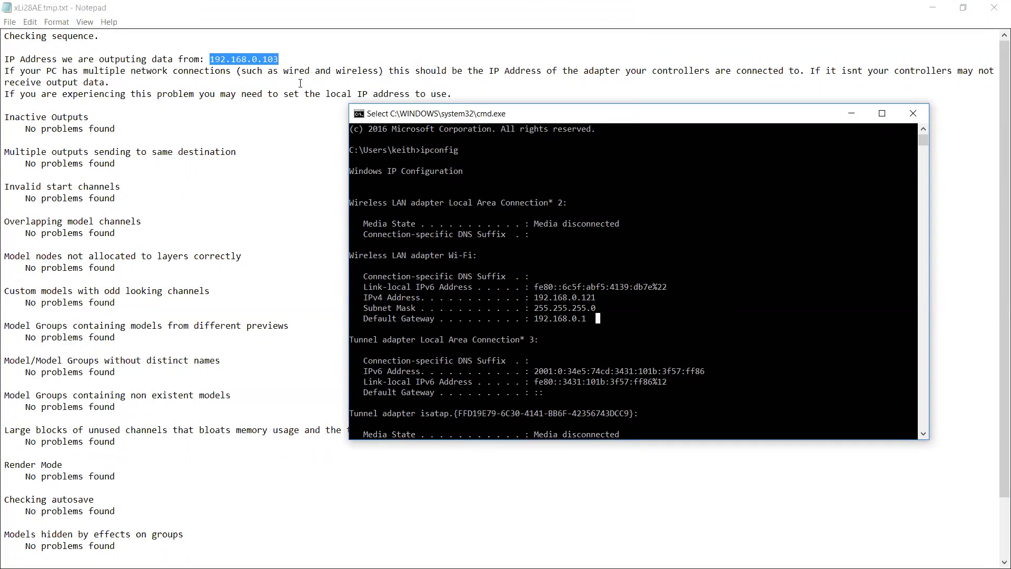
pyautogui.click(912, 114)
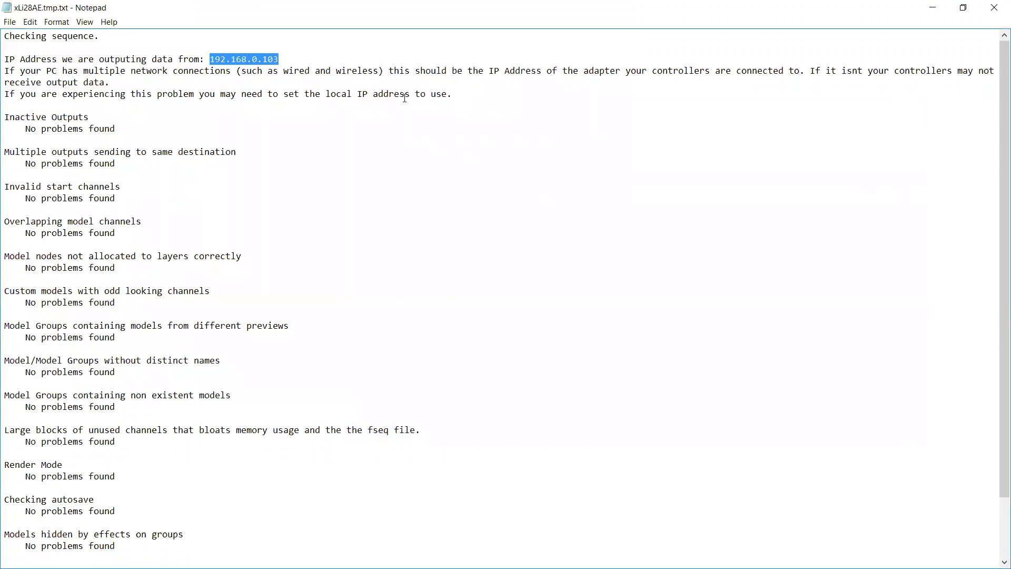
# Step: Highlight the network connections advice and the Inactive Outputs section in the check report
pyautogui.moveTo(476, 93); pyautogui.dragTo(235, 59)
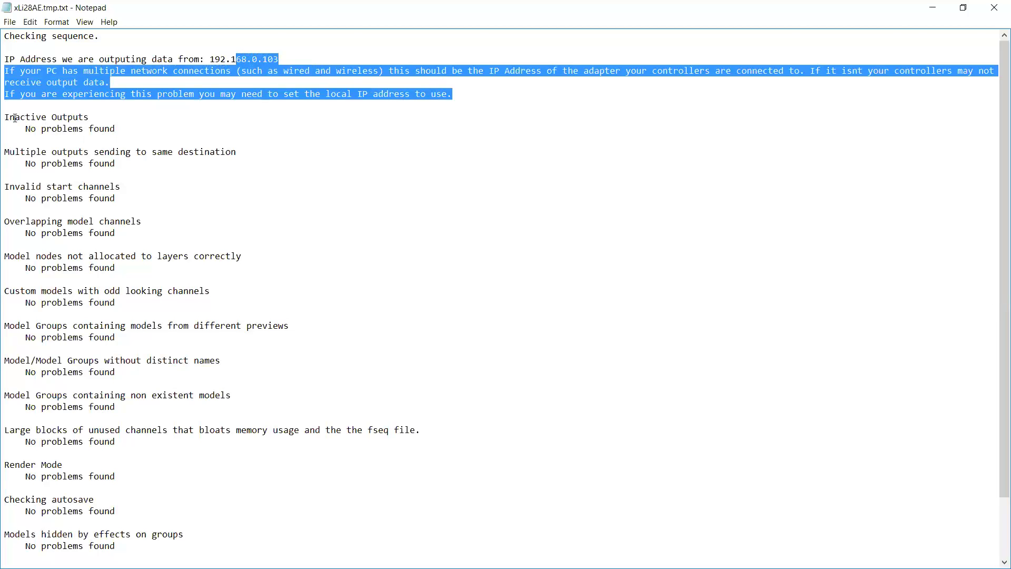
pyautogui.moveTo(4, 117); pyautogui.dragTo(130, 128)
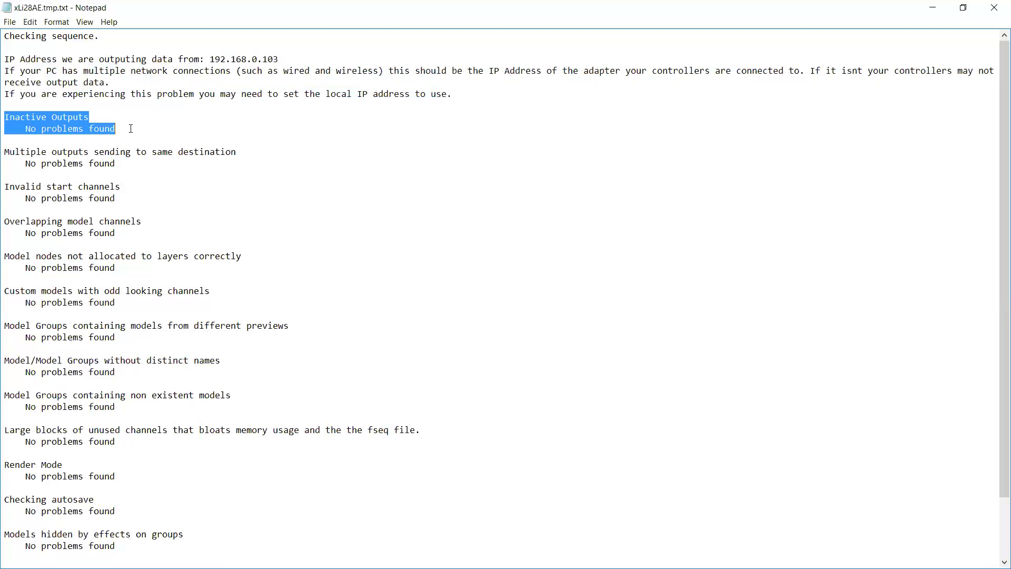
# Step: Switch to xLights and add 16 multicast E1.31 universes, starting at universe 1, to the lighting networks
pyautogui.hotkey('alt', 'Tab')
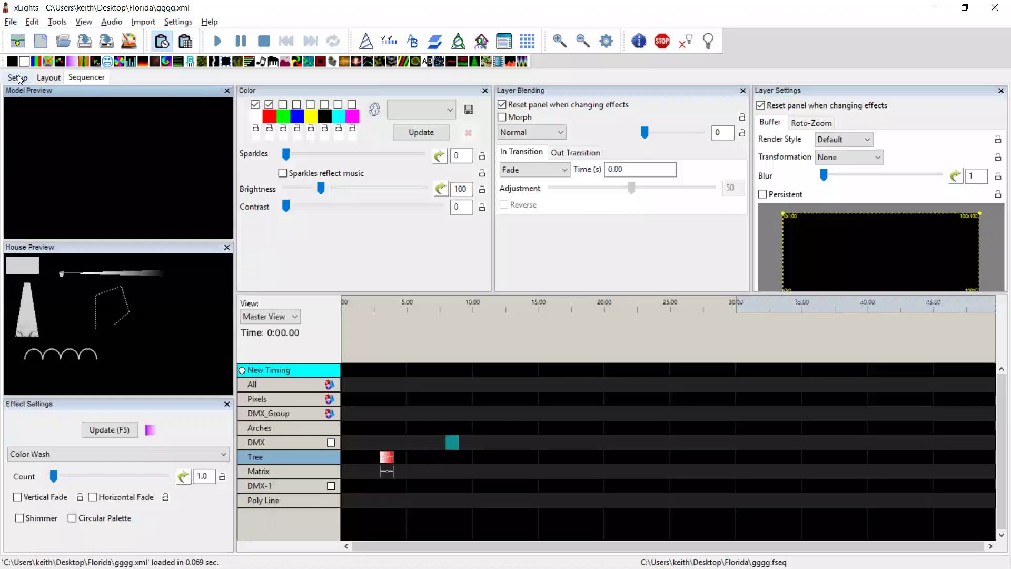
pyautogui.click(18, 78)
pyautogui.click(59, 242)
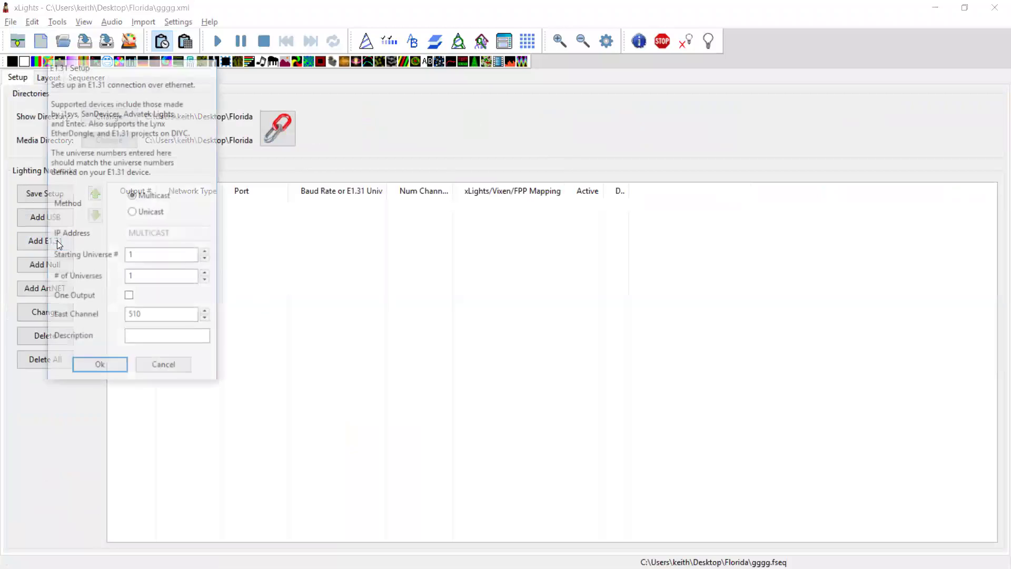
pyautogui.click(145, 279)
pyautogui.write('6')
pyautogui.click(100, 367)
# Step: Deactivate outputs 5 through 9 in the lighting networks list and view output 5's E1.31 settings without changing them
pyautogui.click(250, 258)
pyautogui.hotkey('shift', 'Down')
pyautogui.hotkey('shift', 'Down')
pyautogui.hotkey('shift', 'Down')
pyautogui.hotkey('shift', 'Down')
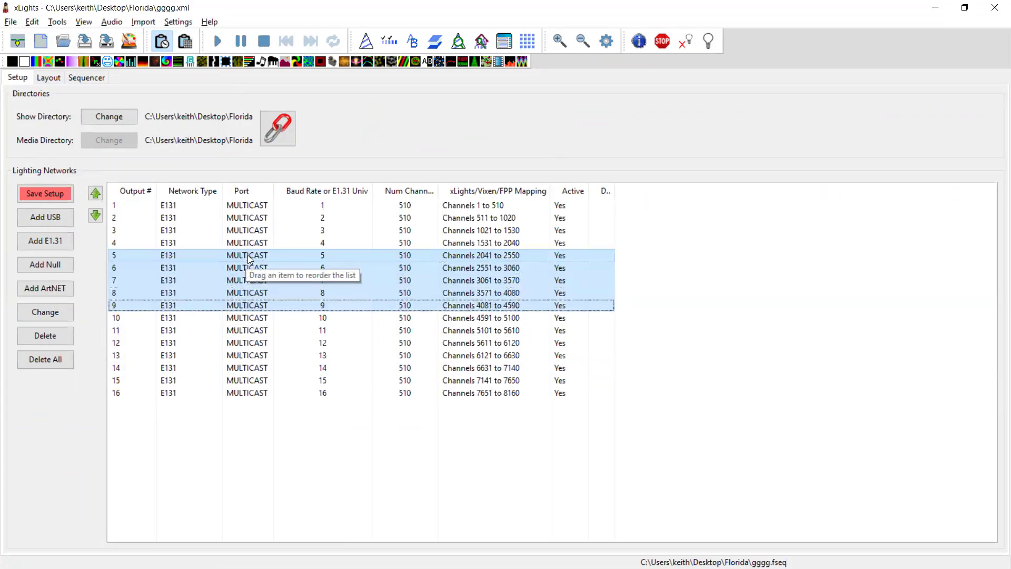
pyautogui.rightClick(250, 258)
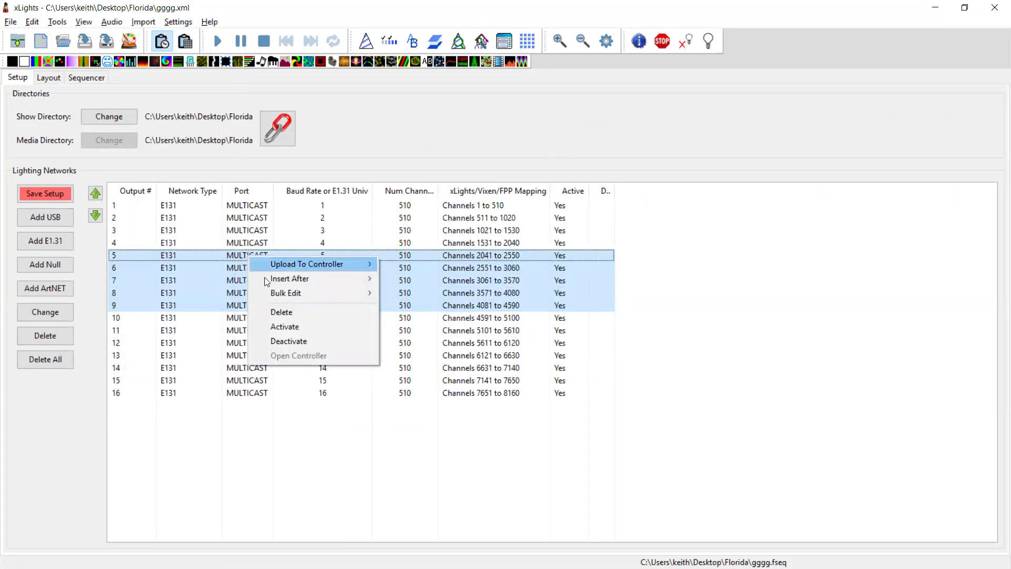
pyautogui.click(290, 341)
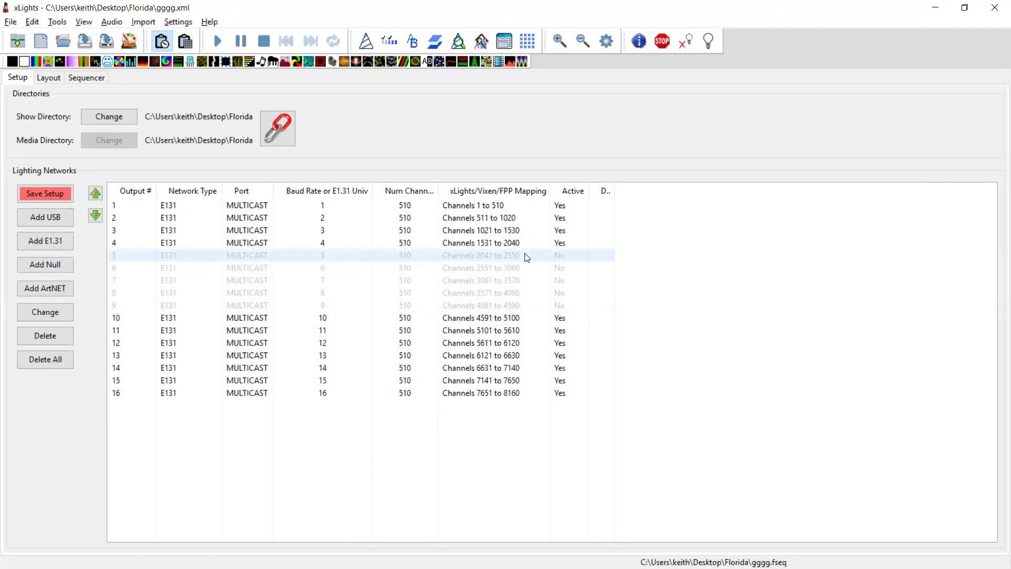
pyautogui.doubleClick(493, 260)
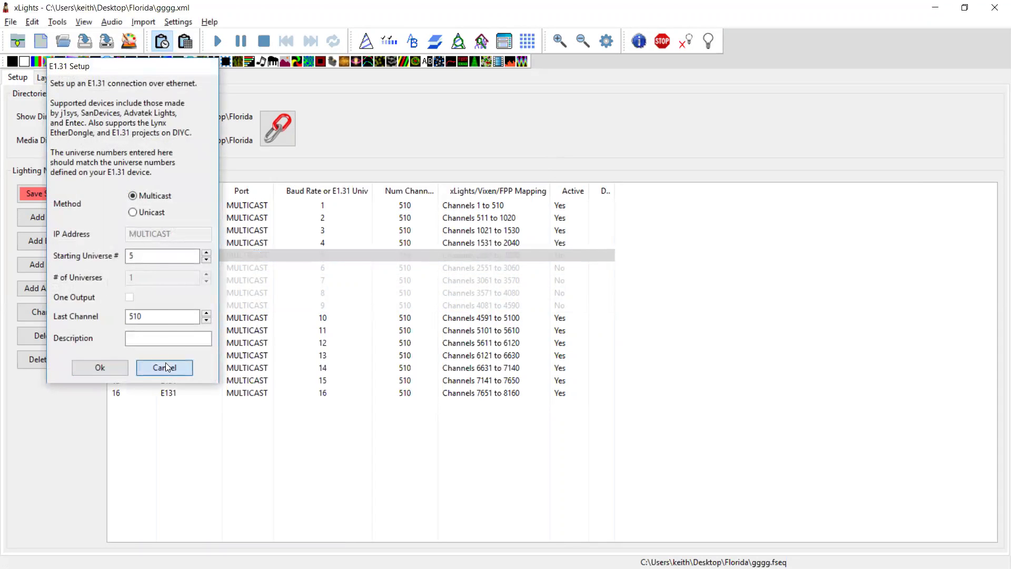
pyautogui.click(165, 367)
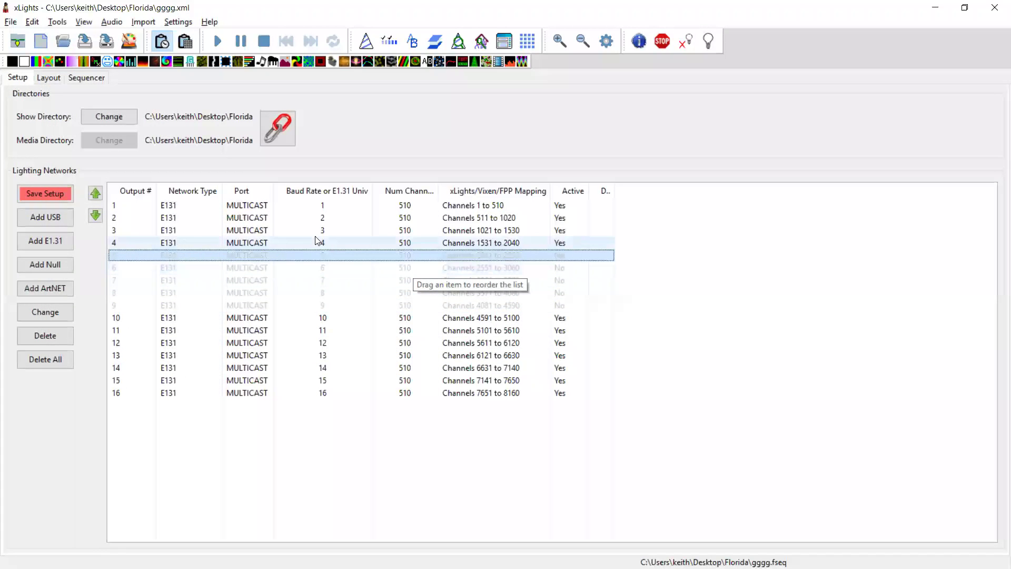
# Step: Glance back at the old check report, return to xLights, and rerun Check Sequence with the deactivated outputs
pyautogui.hotkey('alt', 'Tab')
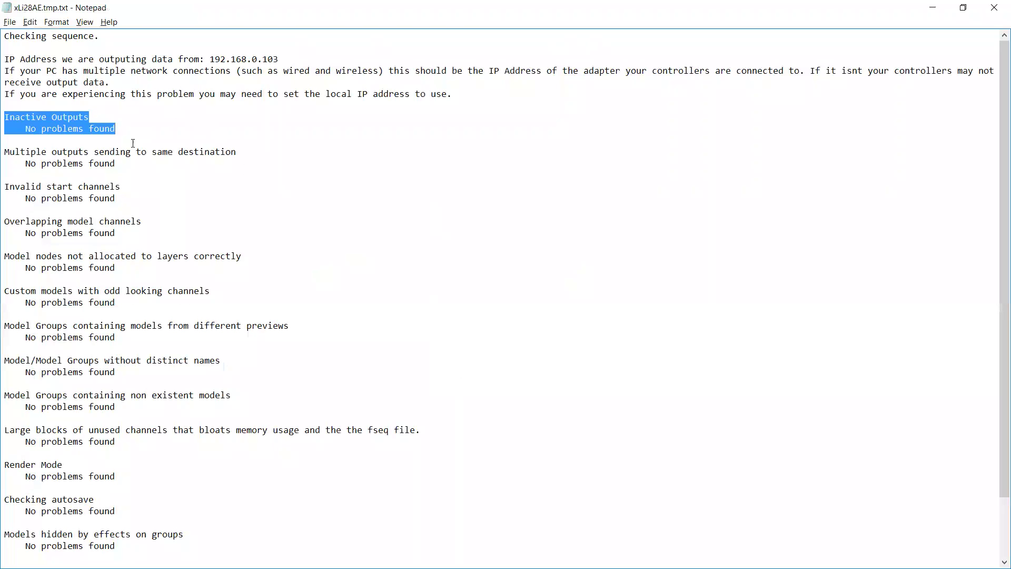
pyautogui.click(126, 138)
pyautogui.hotkey('alt', 'Tab')
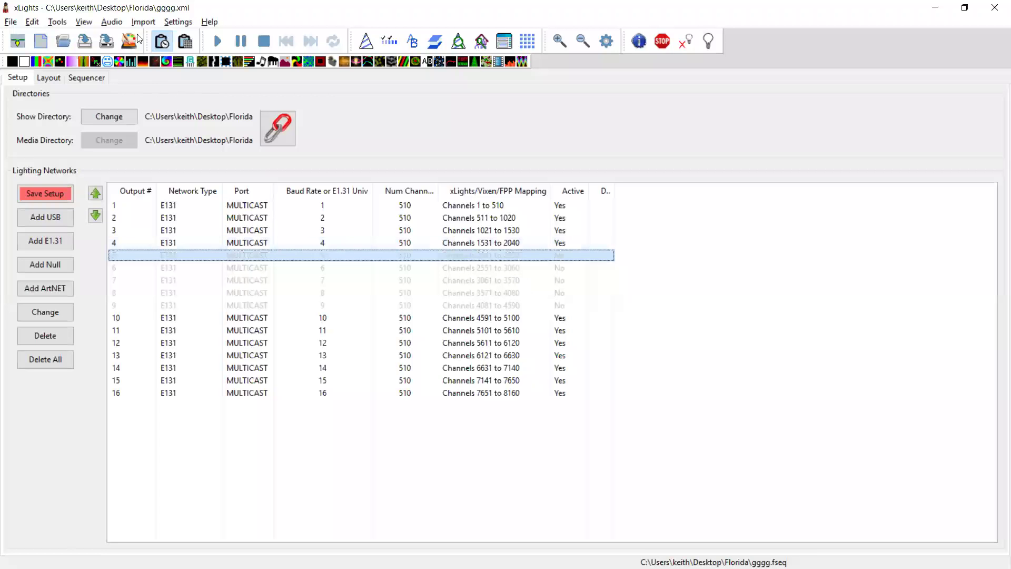
pyautogui.click(58, 22)
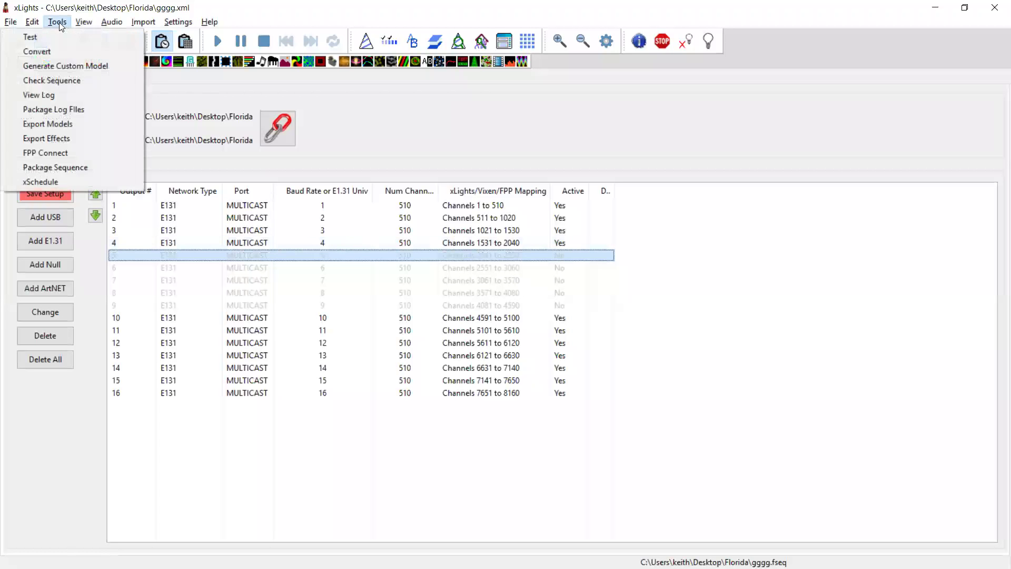
pyautogui.click(59, 81)
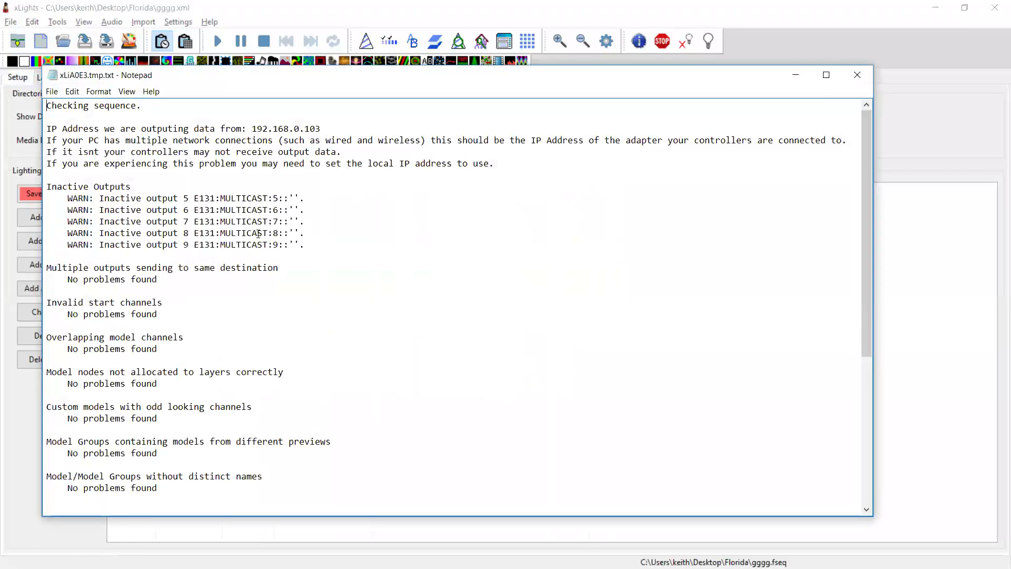
# Step: Examine the warnings listed under Inactive Outputs in the new check report by highlighting them
pyautogui.click(258, 223)
pyautogui.press('Up')
pyautogui.press('Up')
pyautogui.hotkey('shift', 'Down')
pyautogui.hotkey('shift', 'Down')
pyautogui.hotkey('shift', 'Down')
pyautogui.hotkey('shift', 'Down')
pyautogui.hotkey('shift', 'Down')
pyautogui.hotkey('shift', 'Down')
pyautogui.press('Right')
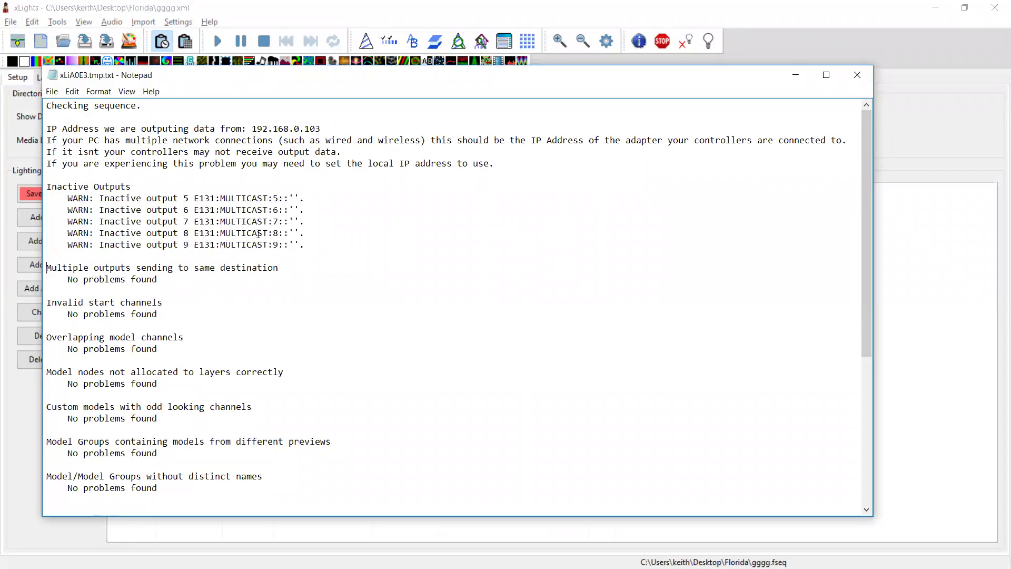
# Step: Highlight the report's sections on multiple outputs sending to the same destination and on invalid start channels
pyautogui.hotkey('shift', 'Down')
pyautogui.hotkey('shift', 'Down')
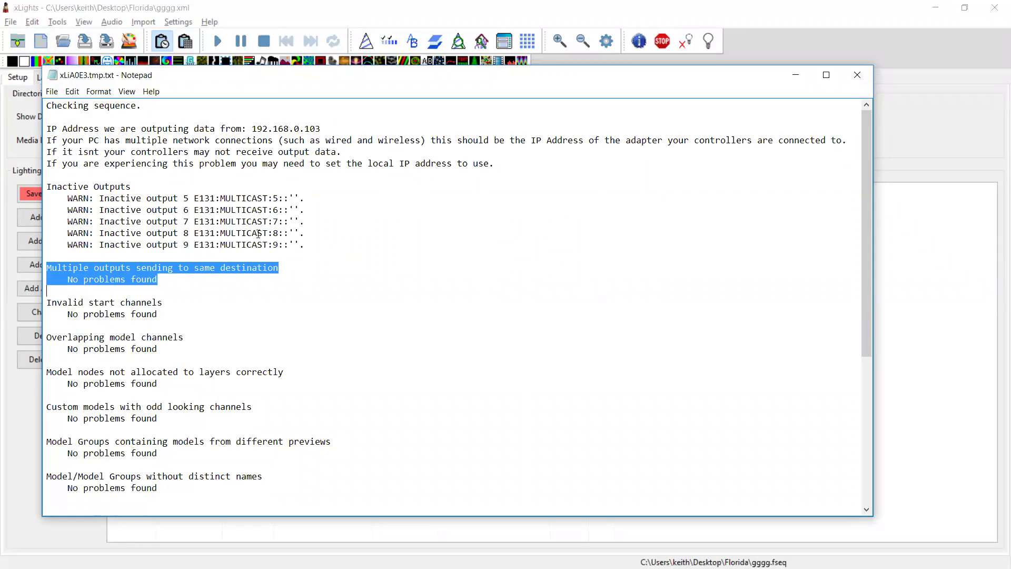
pyautogui.press('Right')
pyautogui.hotkey('shift', 'Up')
pyautogui.hotkey('shift', 'Up')
pyautogui.press('Home')
pyautogui.press('Down')
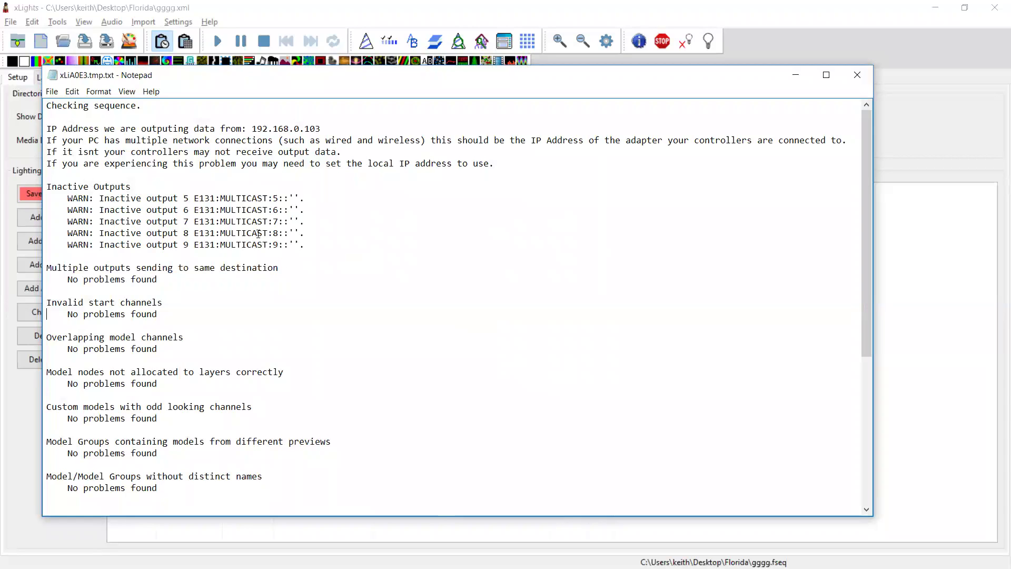
pyautogui.hotkey('shift', 'Down')
pyautogui.hotkey('shift', 'Down')
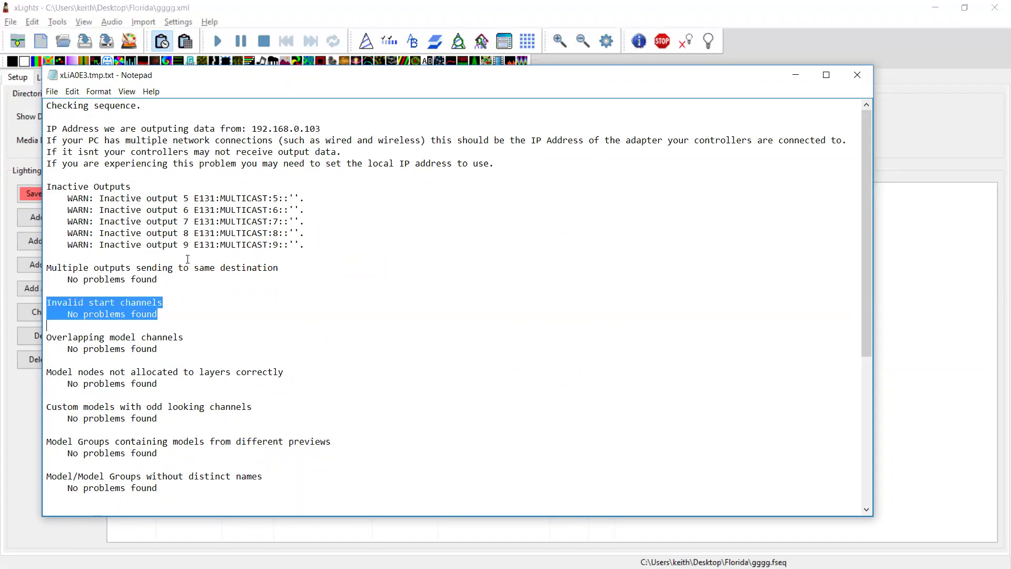
# Step: Look through the rest of the check report and highlight the Invalid start channels section again
pyautogui.scroll(-7, 241, 383)
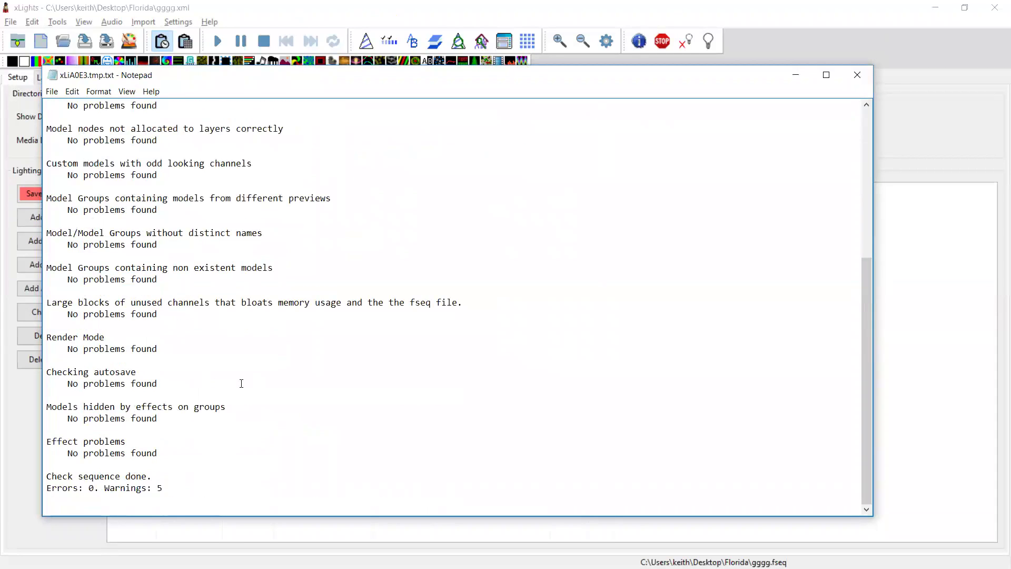
pyautogui.scroll(7, 241, 383)
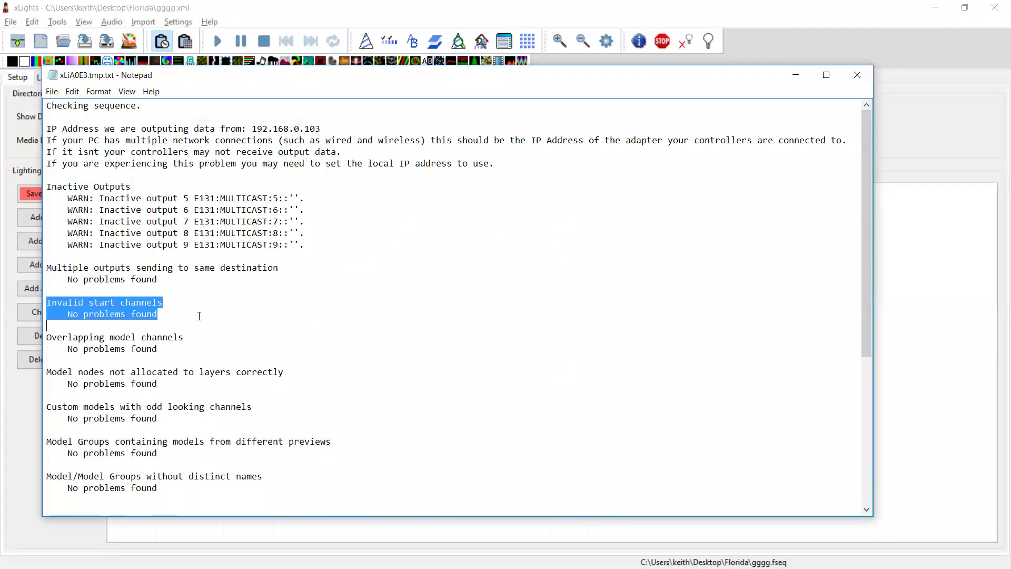
pyautogui.click(185, 310)
pyautogui.moveTo(181, 310); pyautogui.dragTo(50, 303)
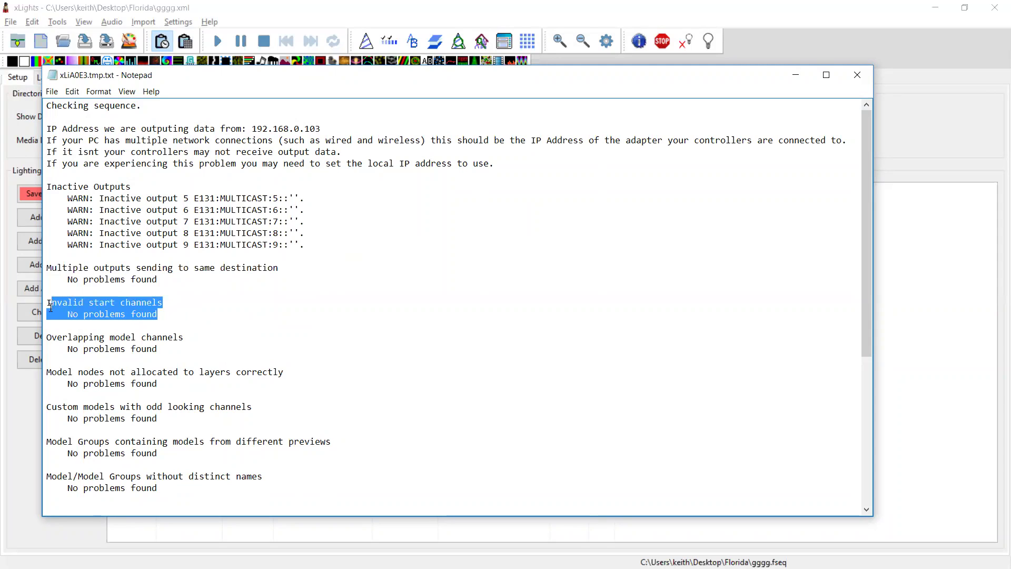
pyautogui.moveTo(47, 303); pyautogui.dragTo(195, 316)
pyautogui.scroll(-6, 194, 316)
pyautogui.scroll(1, 195, 316)
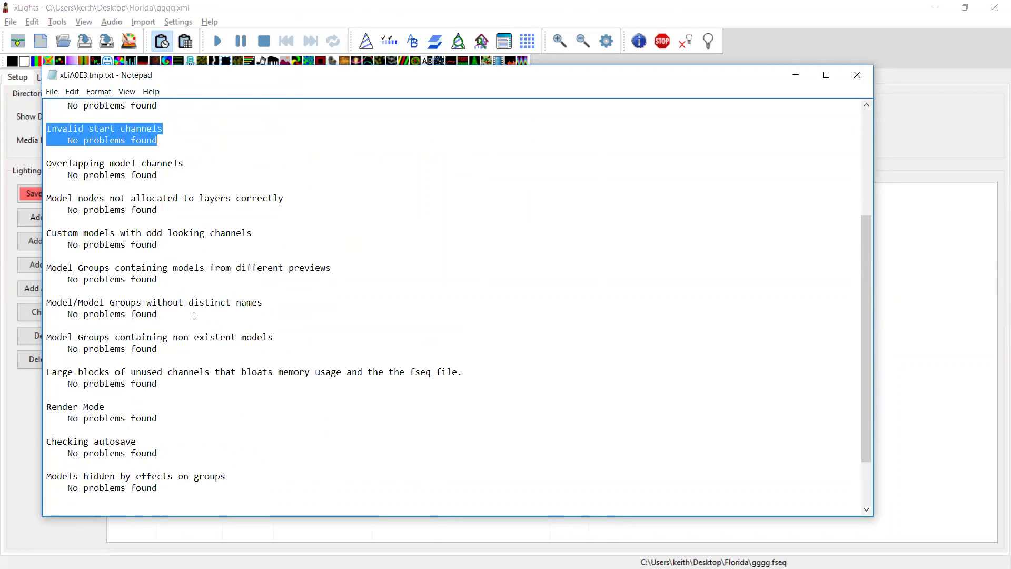
pyautogui.scroll(1, 195, 316)
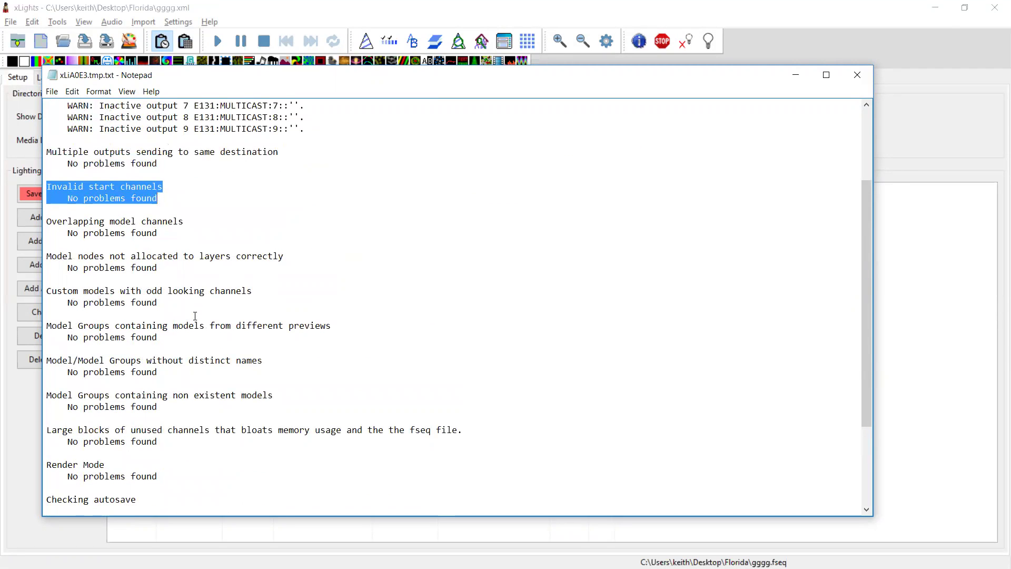
# Step: Highlight and examine the Overlapping model channels section of the check report
pyautogui.moveTo(171, 235); pyautogui.dragTo(48, 222)
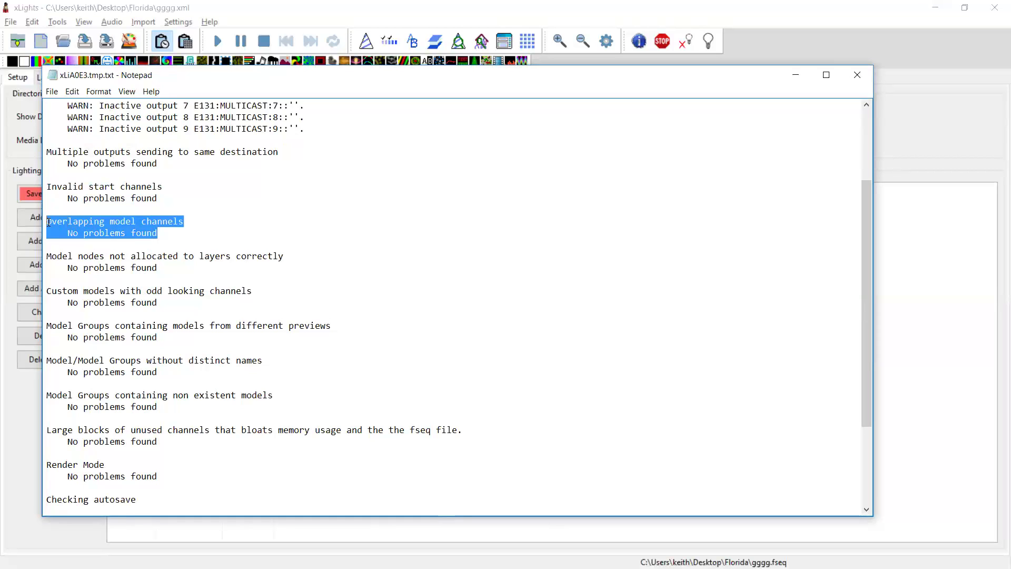
pyautogui.click(162, 234)
pyautogui.moveTo(163, 234); pyautogui.dragTo(41, 225)
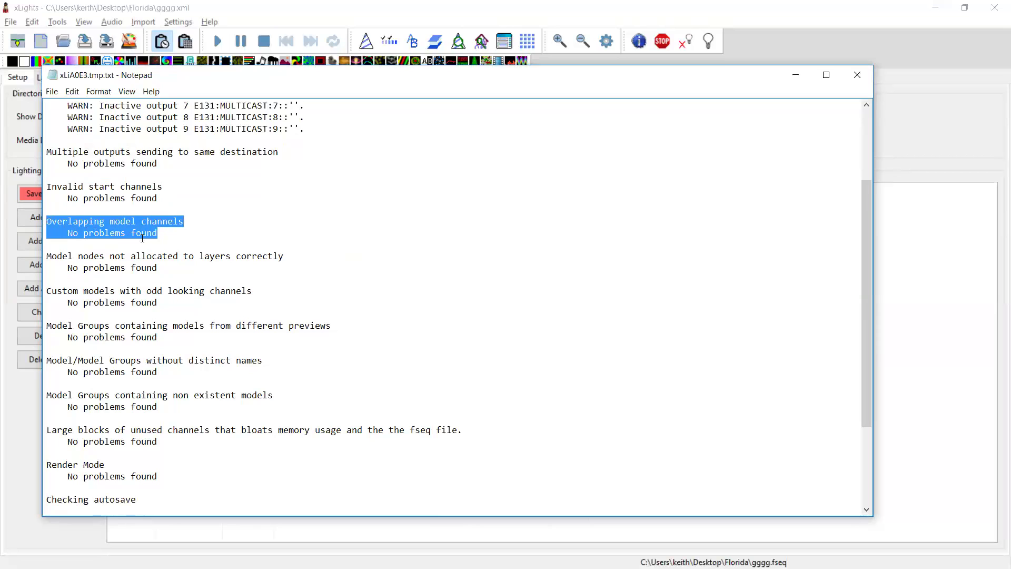
pyautogui.click(181, 234)
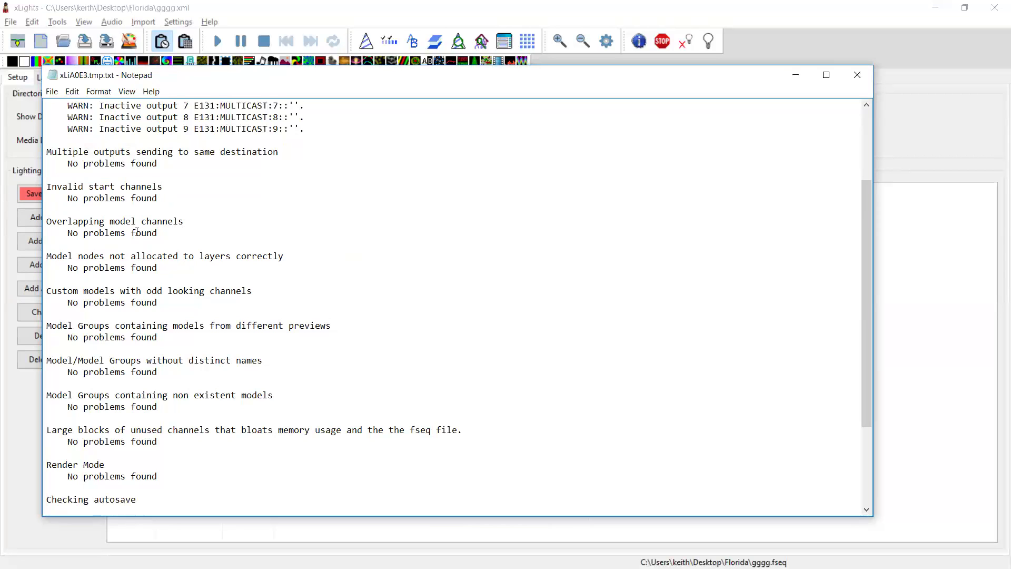
pyautogui.moveTo(181, 235)
pyautogui.mouseDown()
pyautogui.moveTo(46, 222)
pyautogui.moveTo(186, 228)
pyautogui.mouseUp()
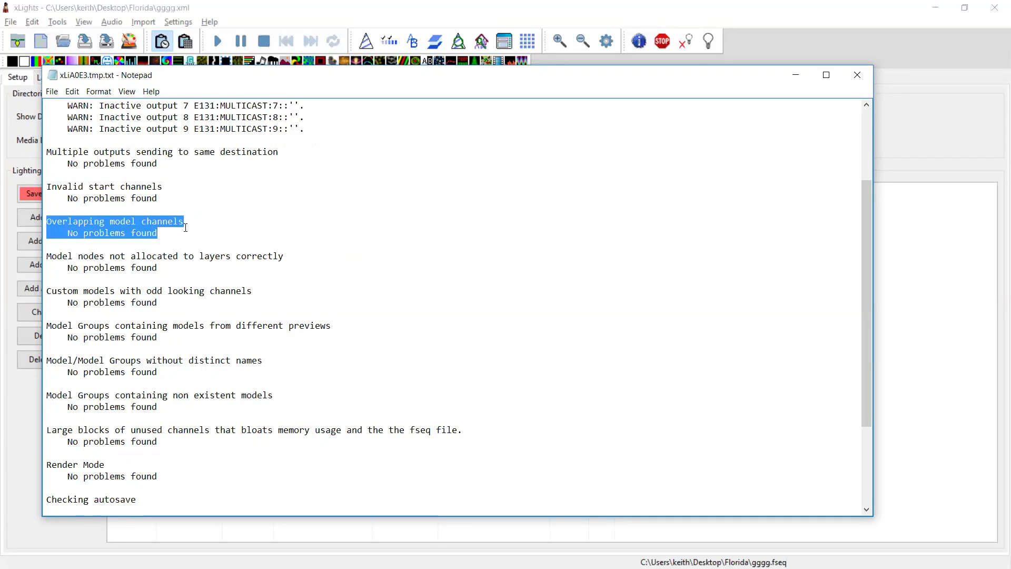
pyautogui.moveTo(162, 233); pyautogui.dragTo(46, 221)
pyautogui.click(169, 239)
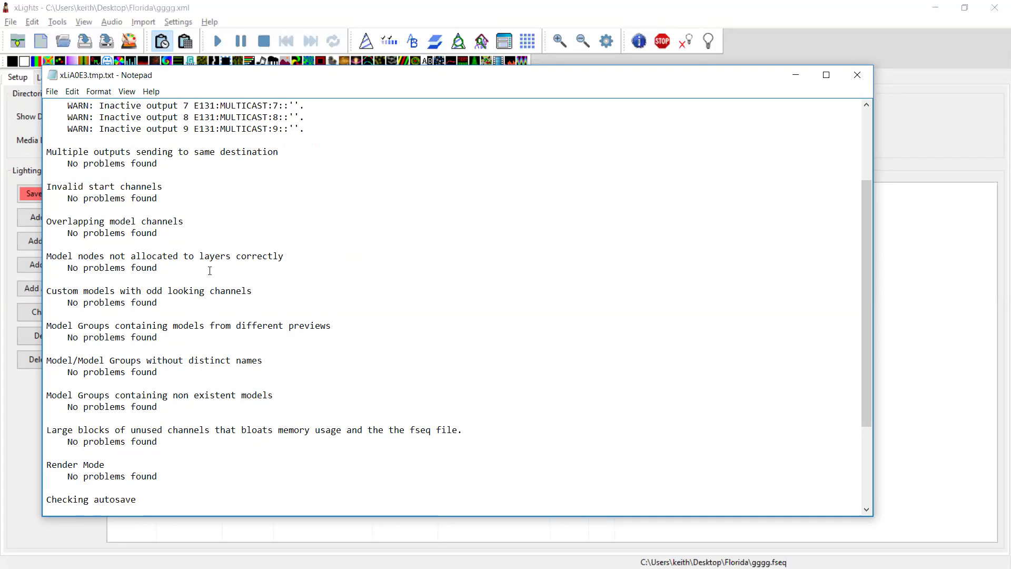
# Step: Highlight the report's section on model nodes not allocated to layers correctly, and close the report
pyautogui.moveTo(158, 268); pyautogui.dragTo(35, 258)
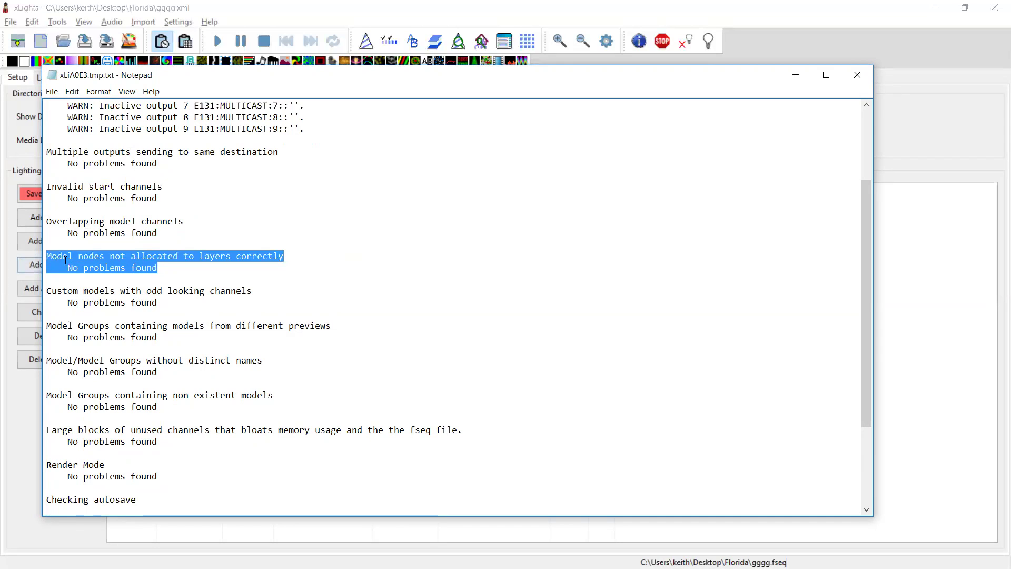
pyautogui.click(188, 265)
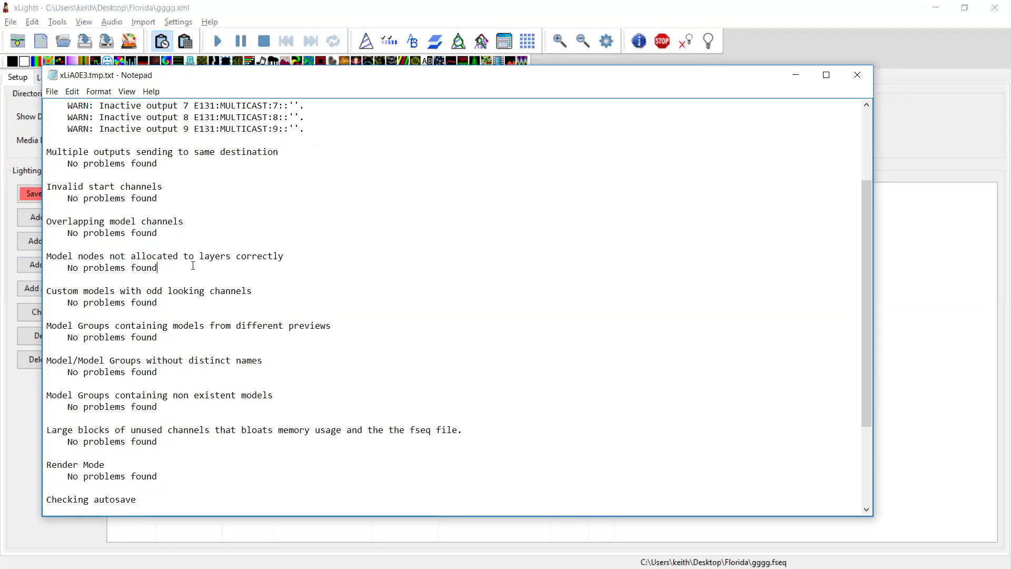
pyautogui.hotkey('alt', 'F4')
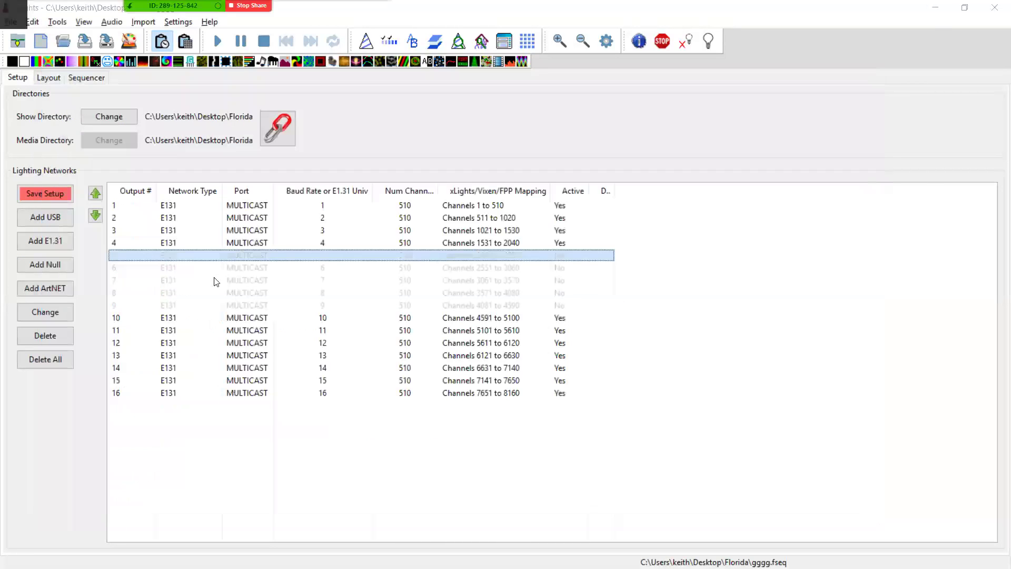
# Step: Draw a star model in the layout between the tree and the poly line, and set its layer sizes to 30,10,5
pyautogui.click(48, 77)
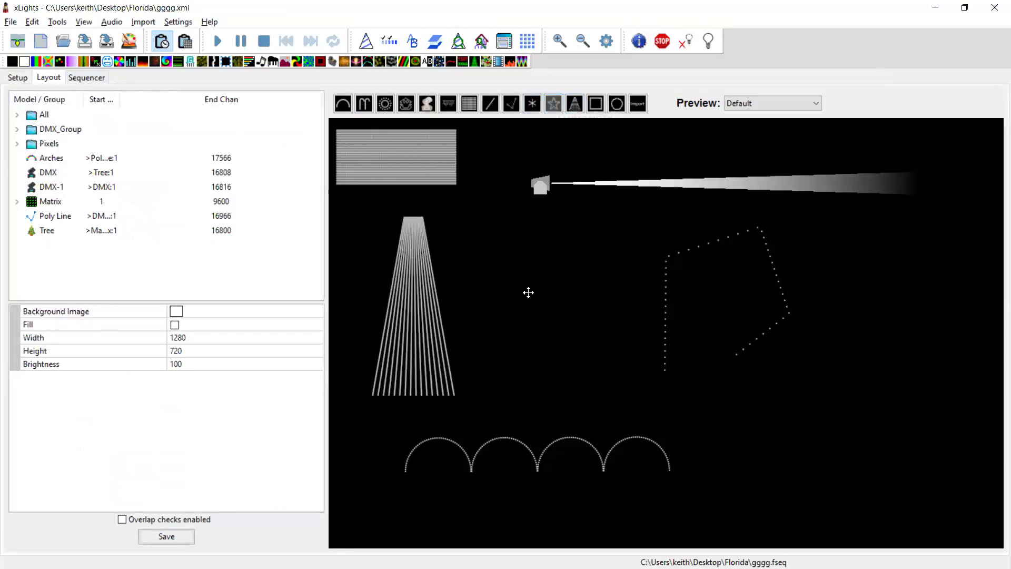
pyautogui.moveTo(528, 291); pyautogui.dragTo(577, 237)
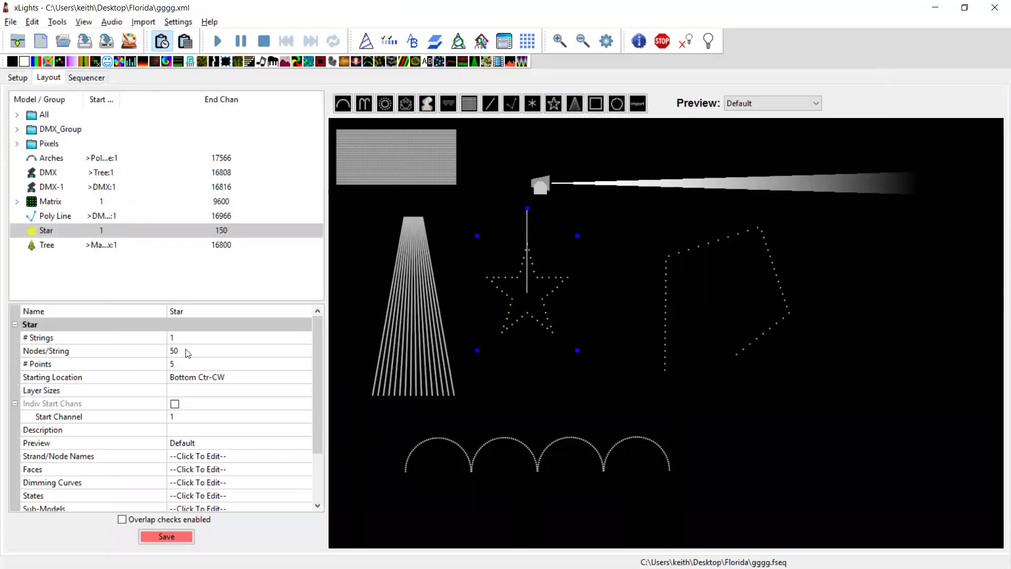
pyautogui.click(183, 388)
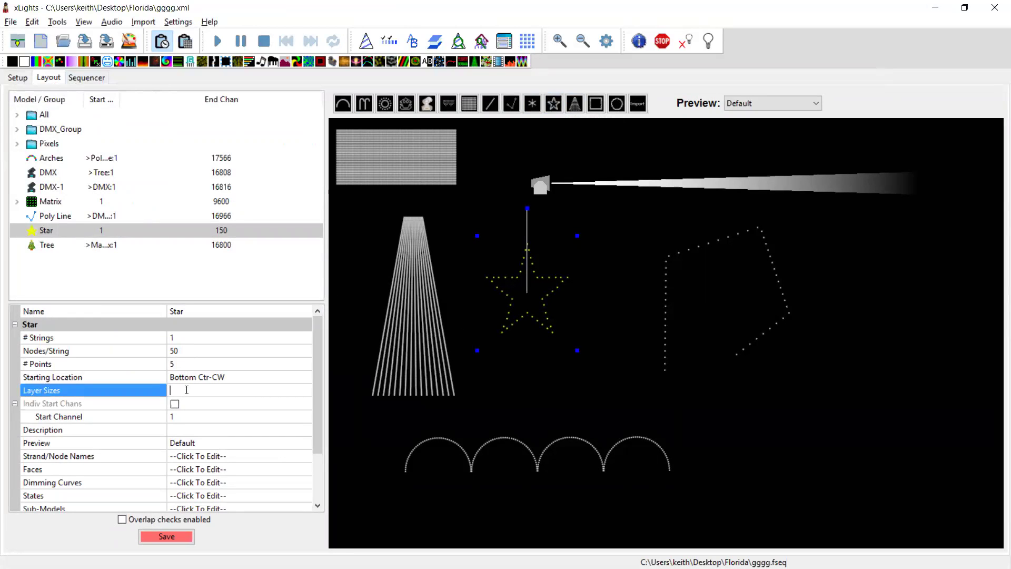
pyautogui.write('30,10,10')
pyautogui.moveTo(215, 389); pyautogui.dragTo(190, 390)
pyautogui.write('5')
pyautogui.press('Tab')
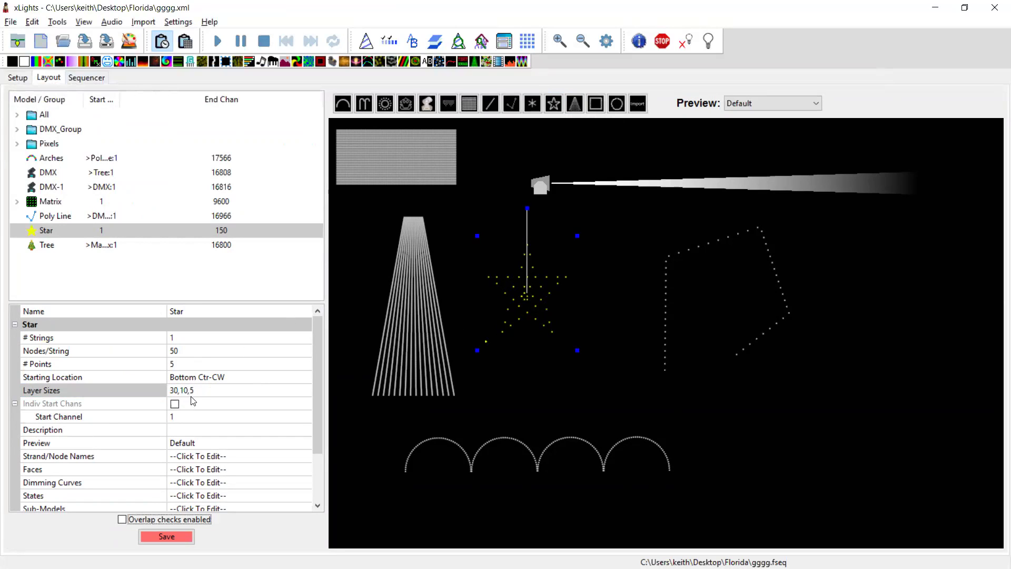
# Step: Run the sequence check again and highlight the Star model's warning under Model nodes not allocated to layers correctly
pyautogui.click(57, 21)
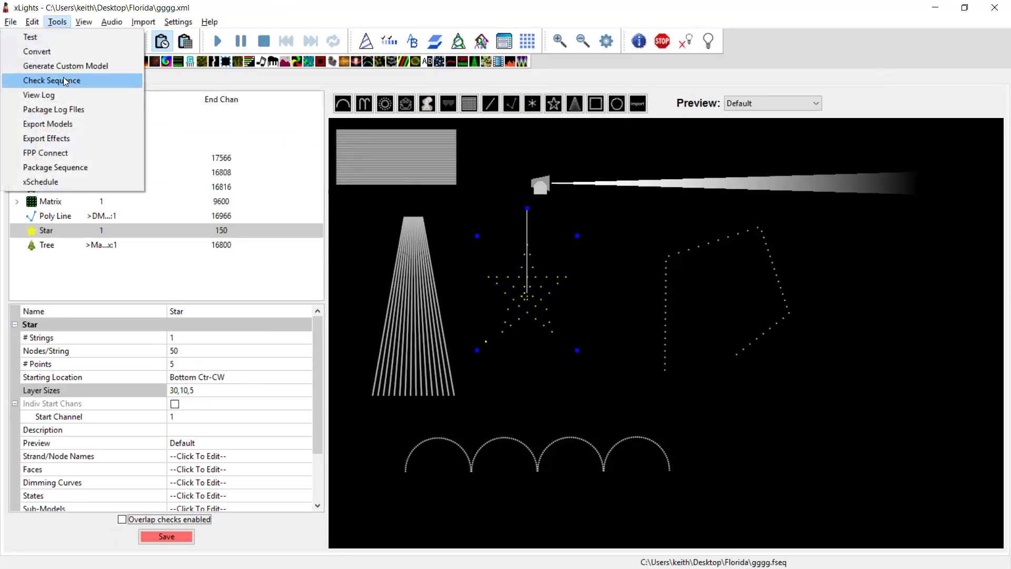
pyautogui.click(63, 78)
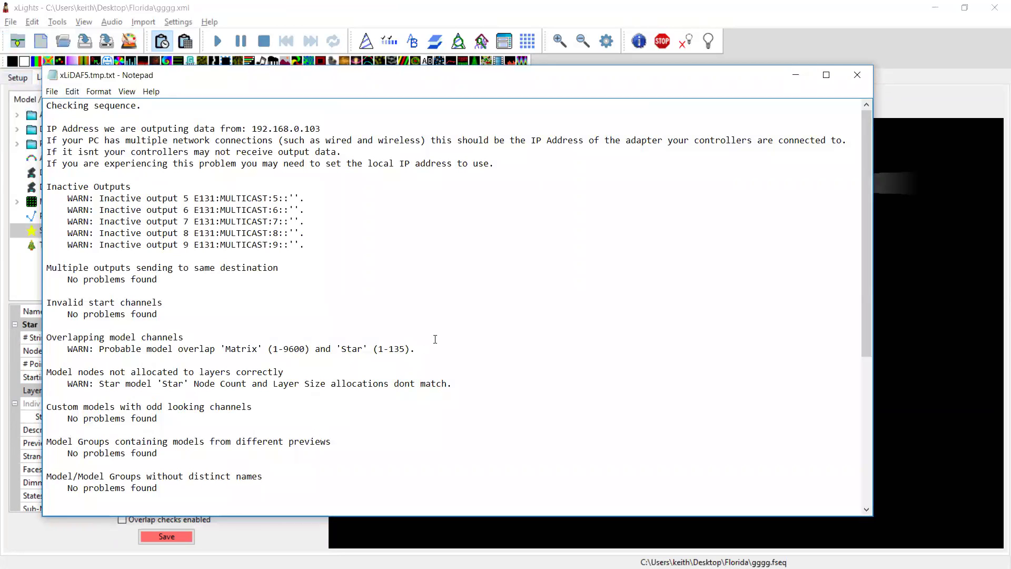
pyautogui.doubleClick(435, 345)
pyautogui.click(415, 383)
pyautogui.moveTo(457, 386); pyautogui.dragTo(46, 383)
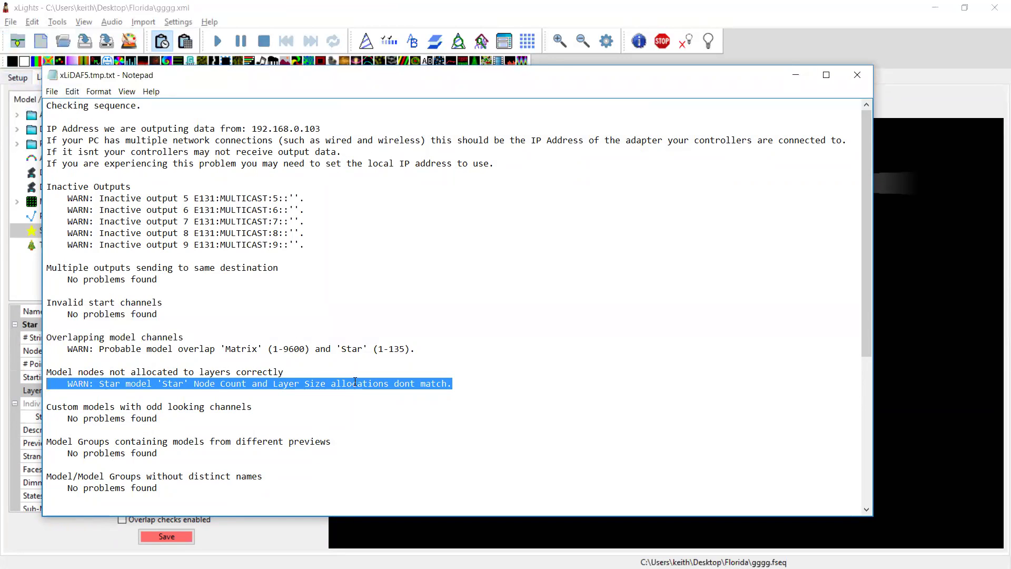
pyautogui.scroll(-7, 355, 384)
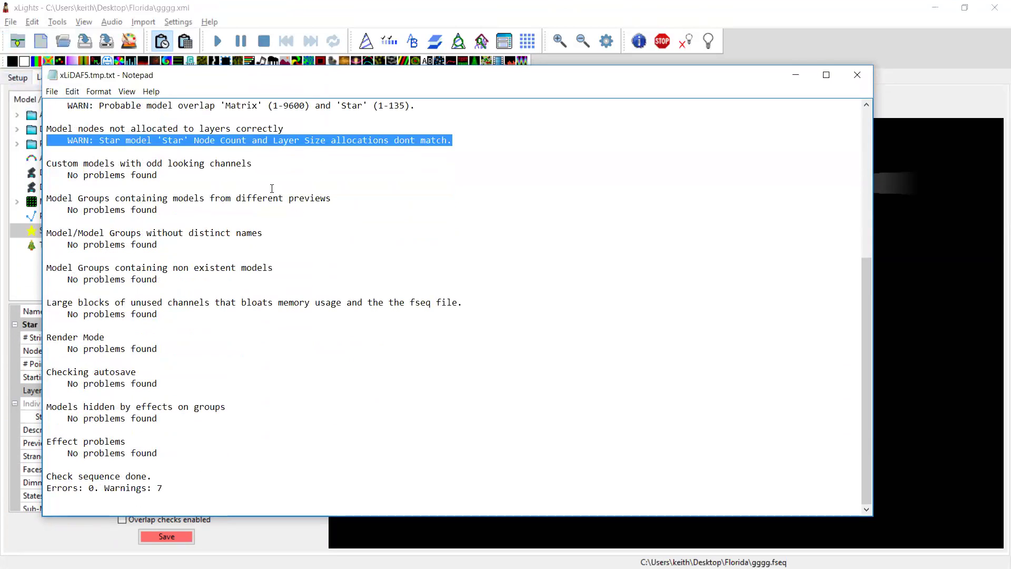
# Step: Highlight and examine the Custom models with odd looking channels section of the check report
pyautogui.click(49, 140)
pyautogui.tripleClick(48, 140)
pyautogui.click(48, 140)
pyautogui.tripleClick(48, 140)
pyautogui.moveTo(175, 178); pyautogui.dragTo(35, 160)
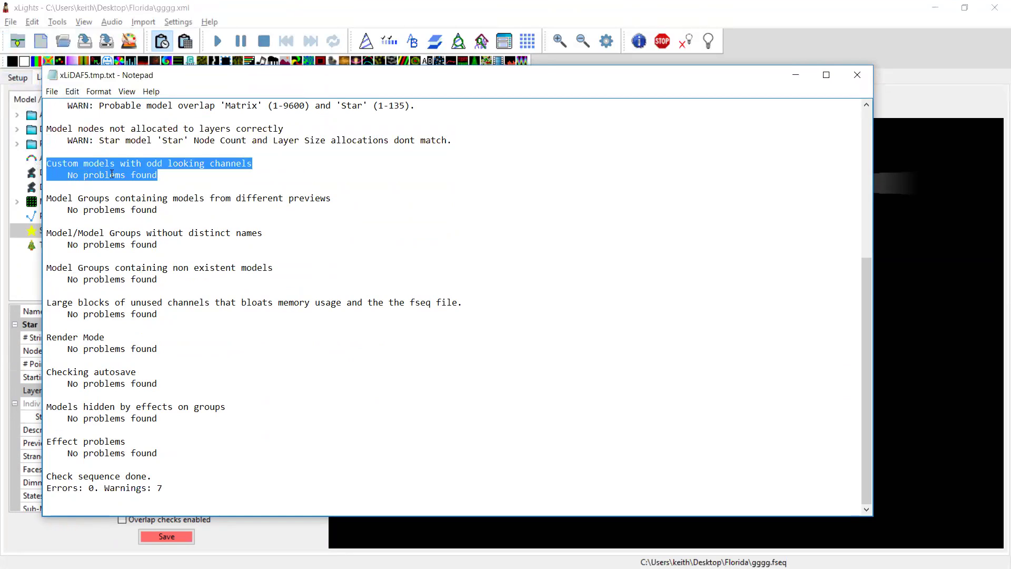
pyautogui.click(179, 177)
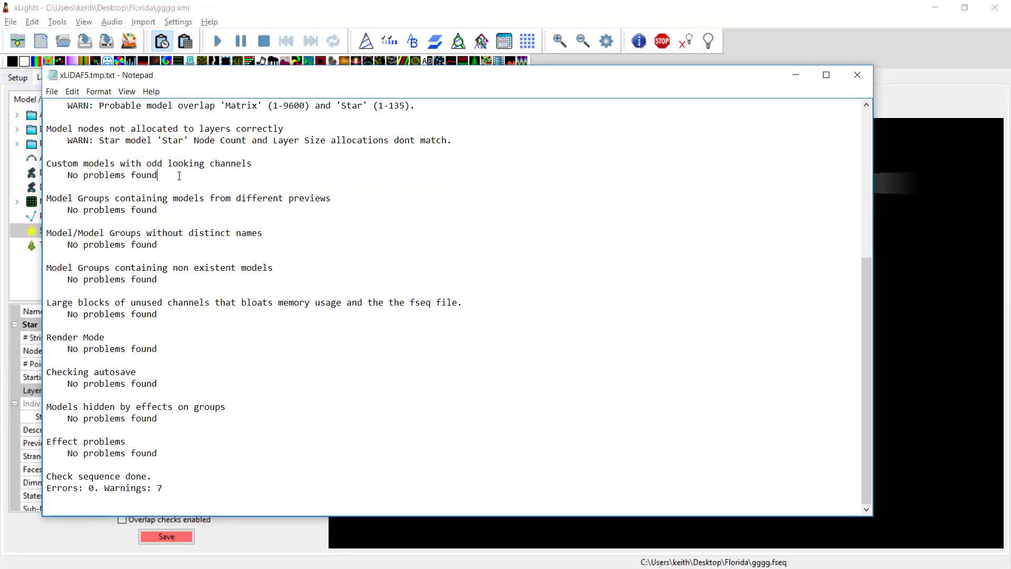
pyautogui.moveTo(184, 175); pyautogui.dragTo(41, 165)
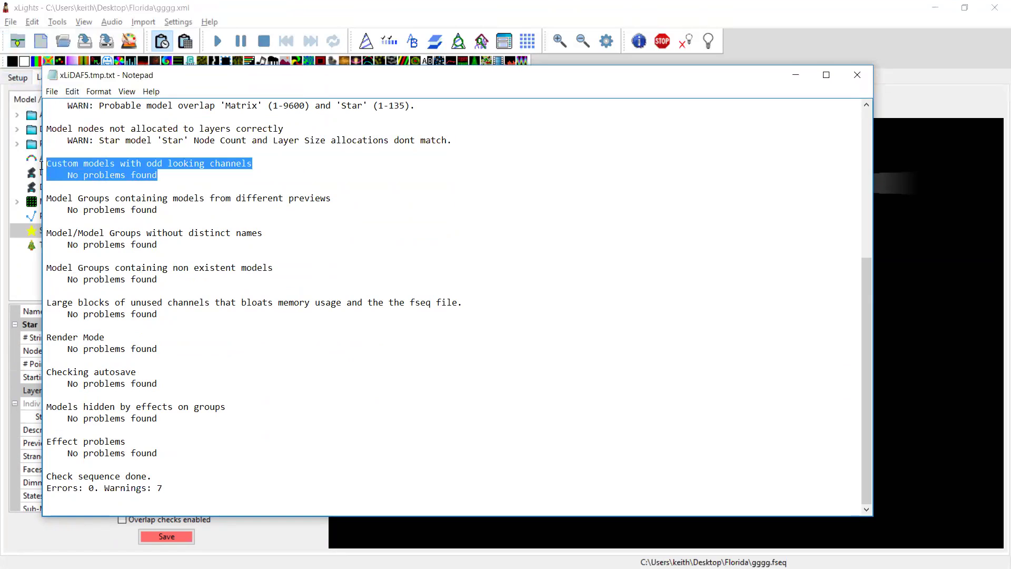
pyautogui.click(164, 175)
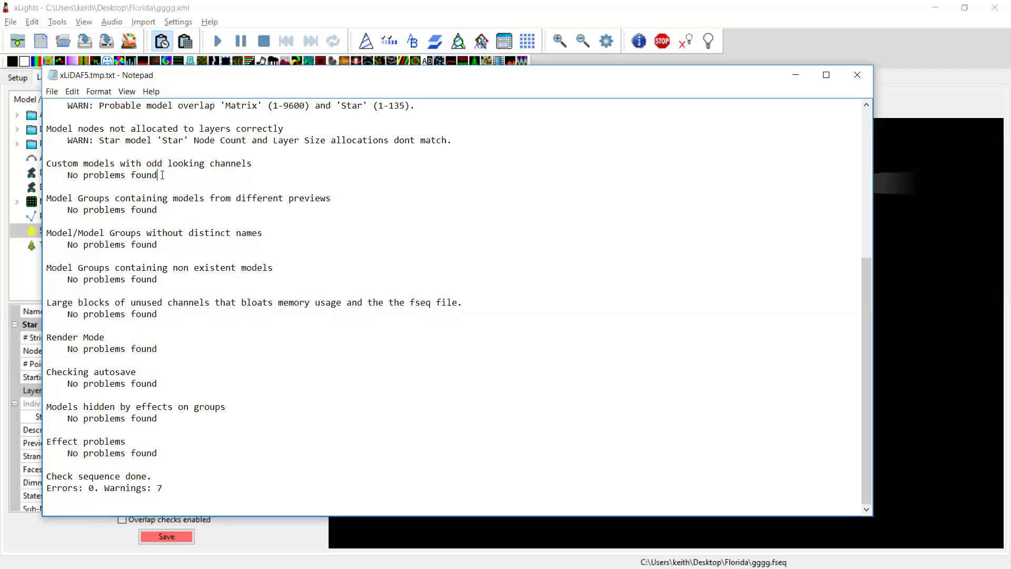
pyautogui.moveTo(187, 176); pyautogui.dragTo(84, 175)
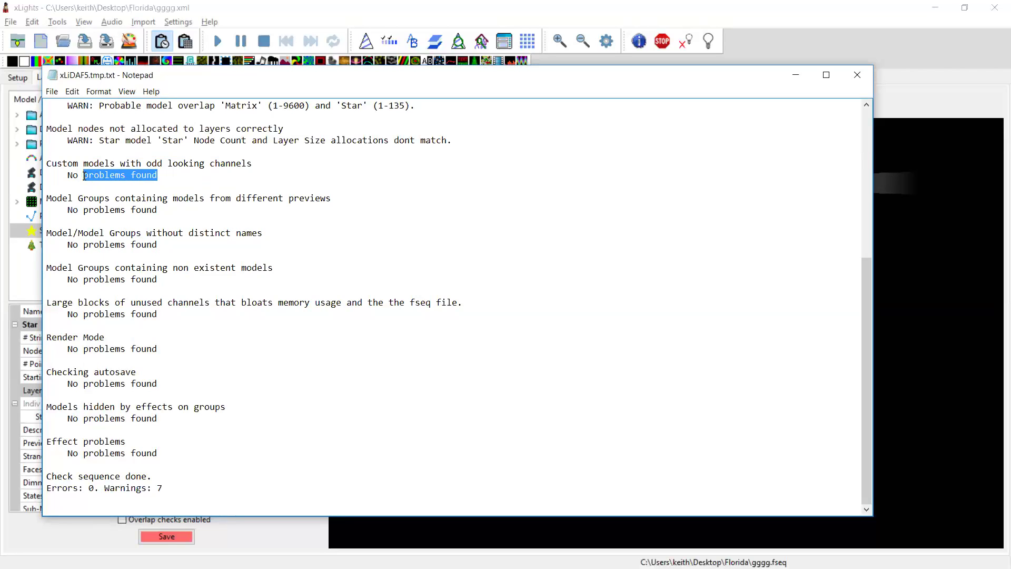
# Step: Return to the xLights layout and draw a custom model below the poly line
pyautogui.hotkey('alt', 'Tab')
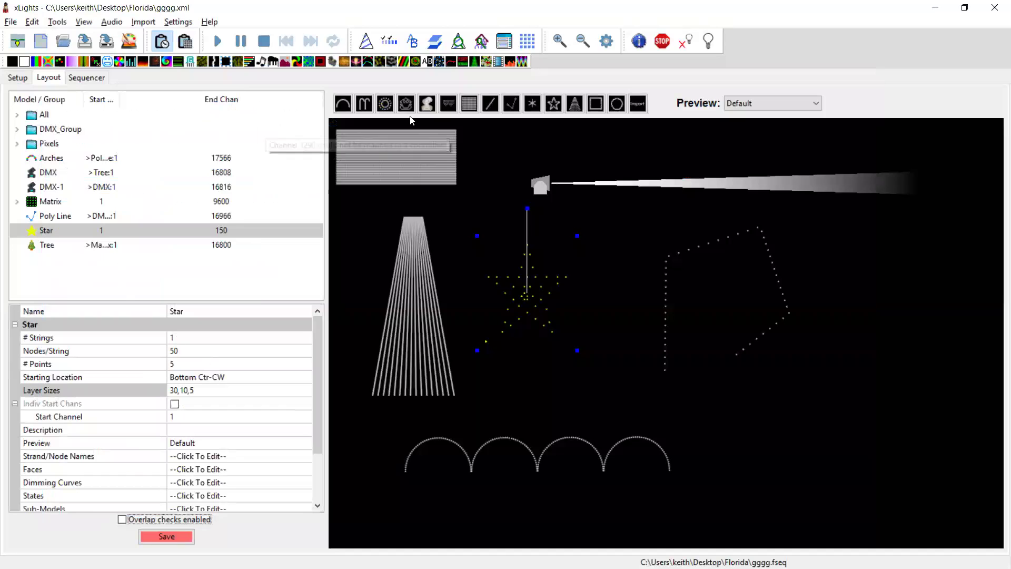
pyautogui.click(697, 372)
pyautogui.moveTo(762, 437); pyautogui.dragTo(809, 392)
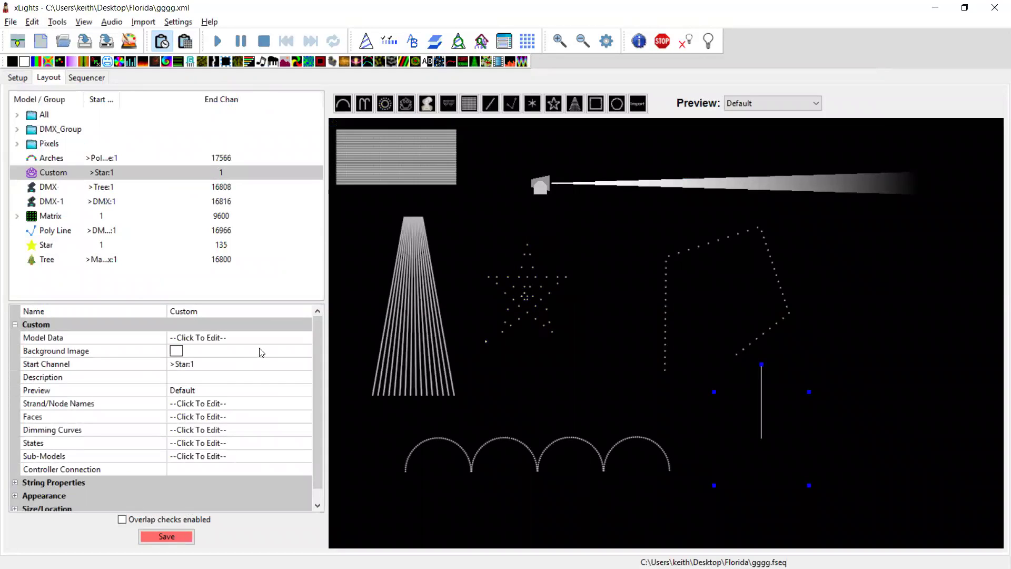
# Step: Number the custom model's nodes 1, 3, 4 and 5 down column A of its model data, and accept the grid
pyautogui.click(304, 339)
pyautogui.click(305, 339)
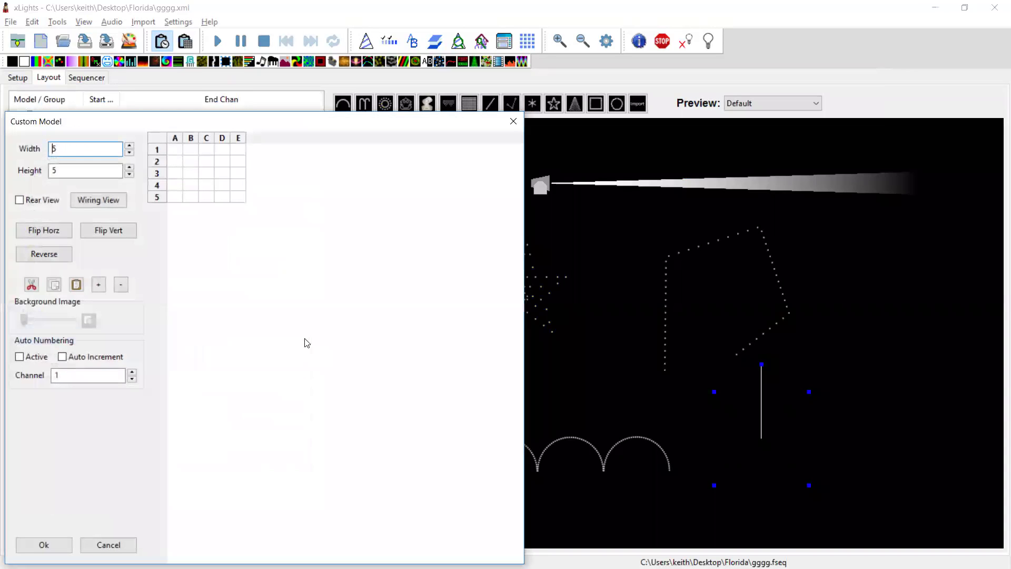
pyautogui.click(175, 151)
pyautogui.write('1')
pyautogui.press('Return')
pyautogui.write('3')
pyautogui.press('Return')
pyautogui.write('3')
pyautogui.press('Return')
pyautogui.press('Up')
pyautogui.write('4')
pyautogui.press('Return')
pyautogui.write('5')
pyautogui.press('Return')
pyautogui.click(43, 545)
# Step: Run the sequence check on the new custom model and highlight the report's Custom models with odd looking channels section
pyautogui.click(57, 22)
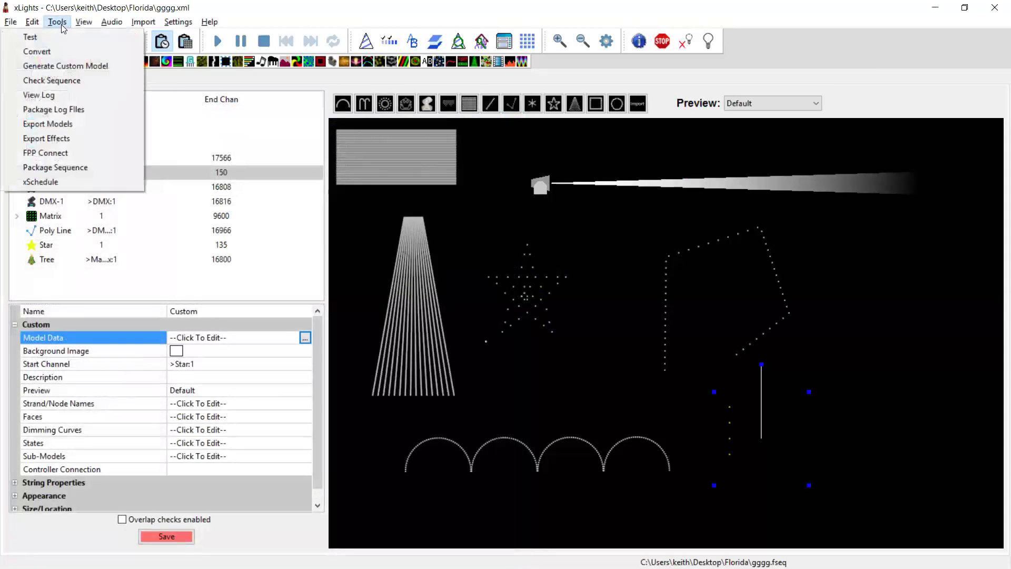
pyautogui.click(63, 80)
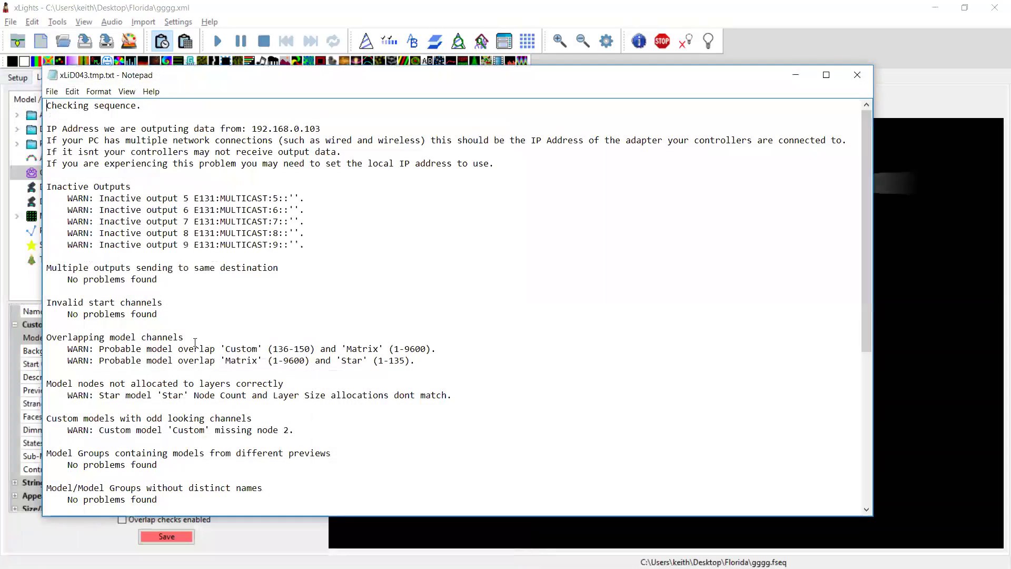
pyautogui.moveTo(174, 437); pyautogui.dragTo(46, 416)
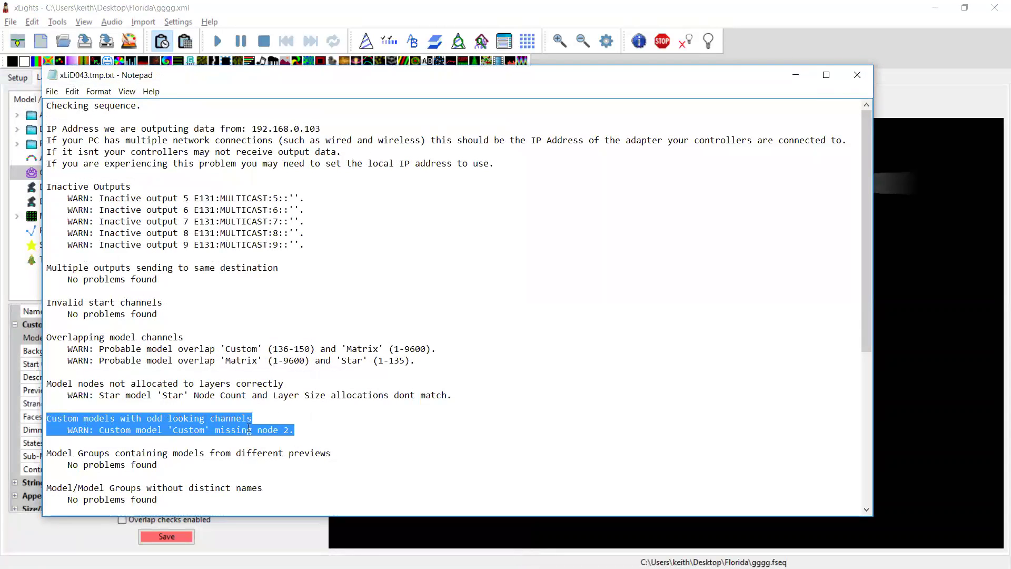
pyautogui.click(295, 430)
pyautogui.press('Down')
pyautogui.hotkey('shift', 'Up')
pyautogui.hotkey('shift', 'Up')
pyautogui.press('Down')
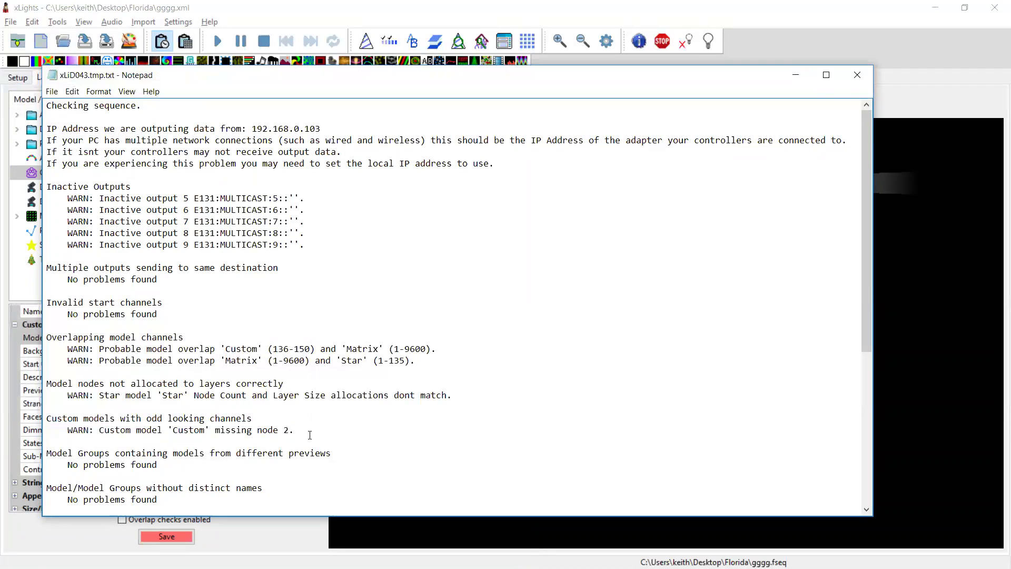
# Step: Look further down the check report, and highlight the Custom models with odd looking channels section again
pyautogui.press('Down')
pyautogui.press('Down')
pyautogui.press('Down')
pyautogui.press('Down')
pyautogui.press('Down')
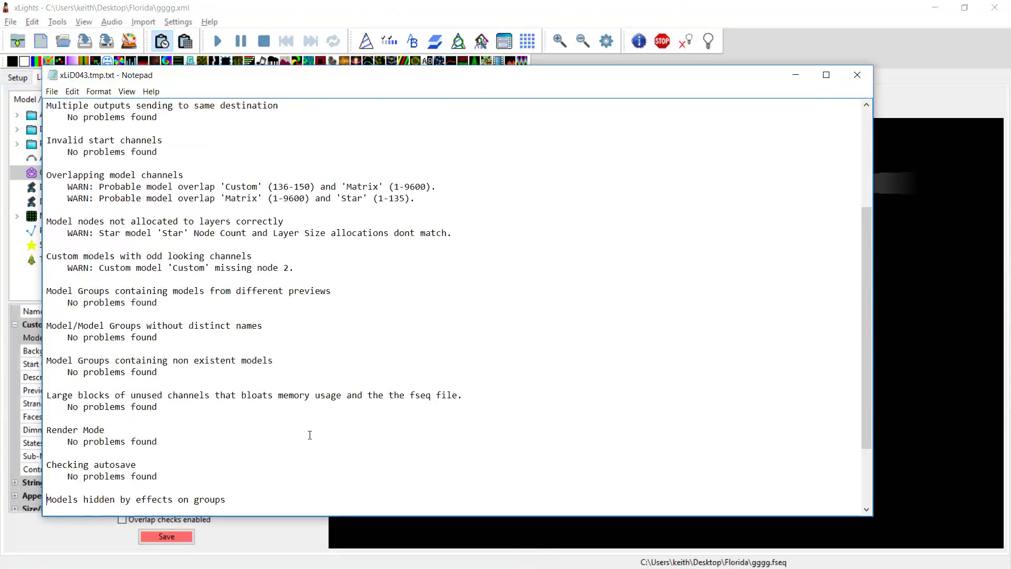
pyautogui.press('Up')
pyautogui.press('Up')
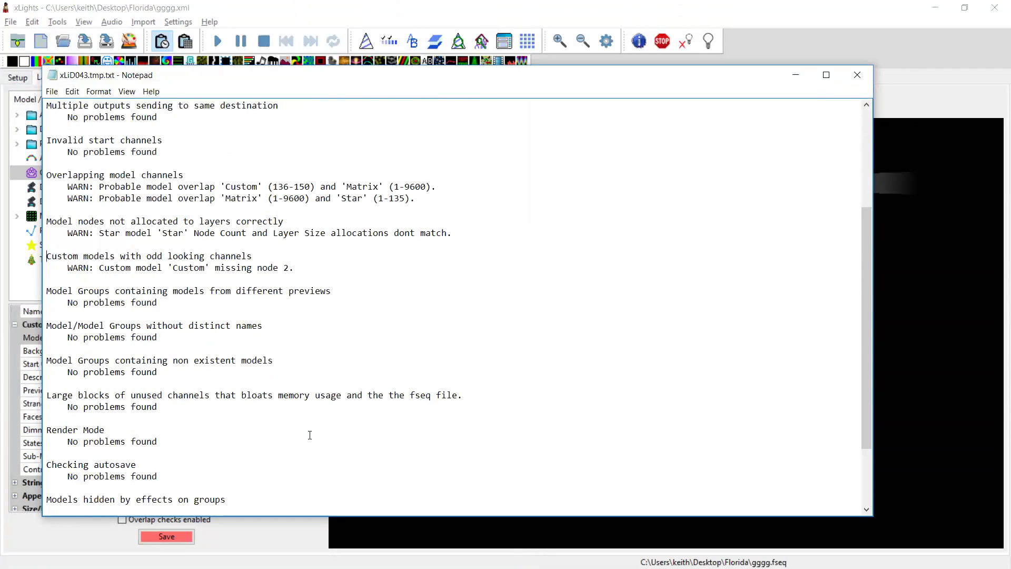
pyautogui.hotkey('shift', 'Down')
pyautogui.hotkey('shift', 'Down')
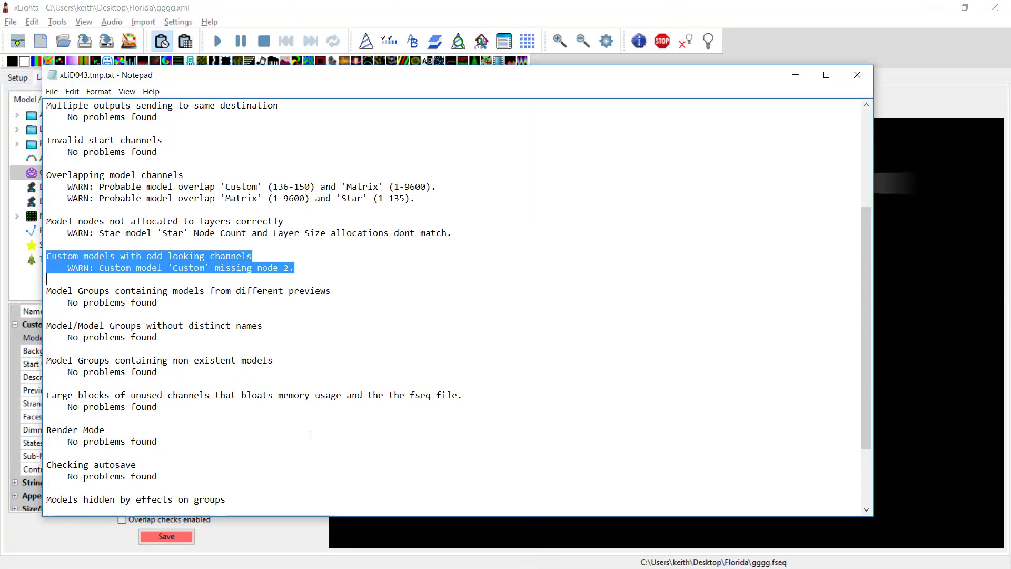
pyautogui.press('Right')
pyautogui.press('Up')
pyautogui.press('Up')
pyautogui.hotkey('shift', 'Down')
pyautogui.hotkey('shift', 'Down')
pyautogui.press('Down')
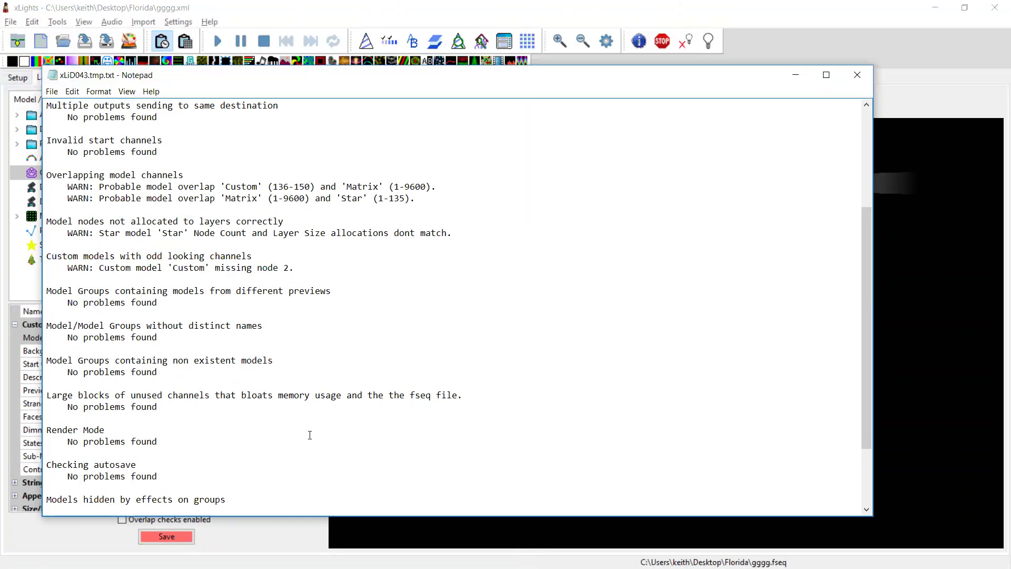
# Step: Highlight the report's section on model groups containing models from different previews, and return to the layout
pyautogui.hotkey('shift', 'Down')
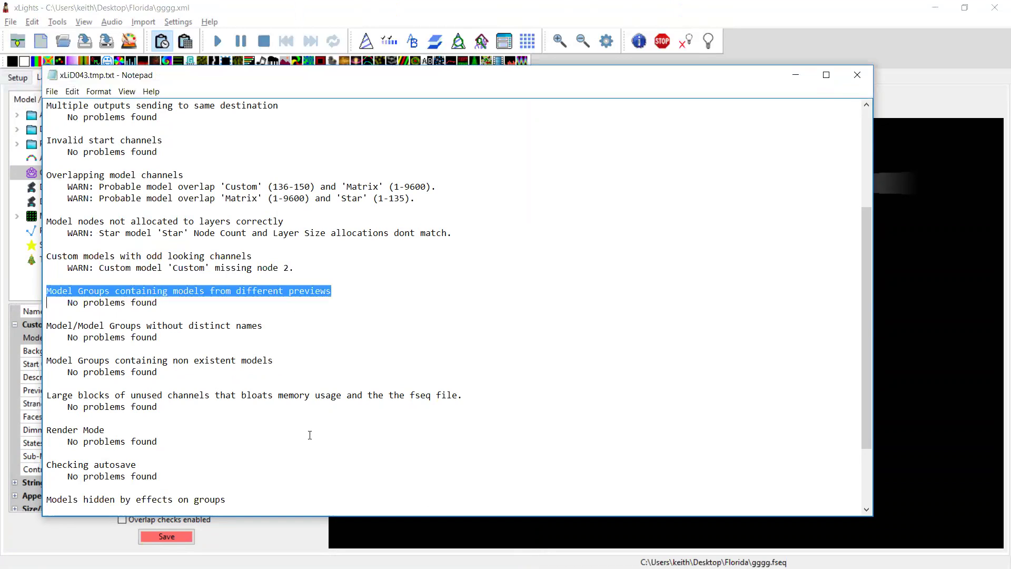
pyautogui.hotkey('shift', 'Down')
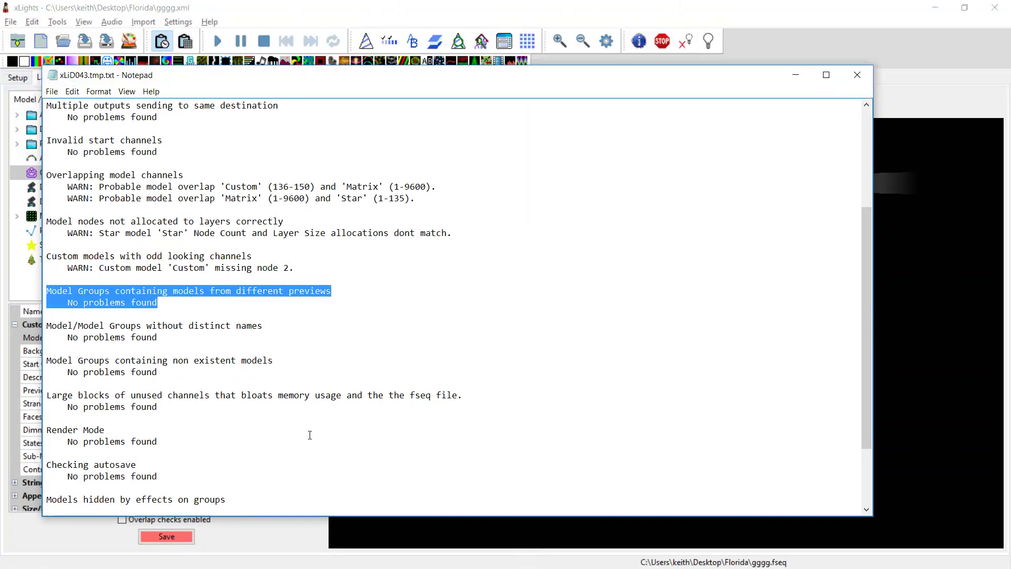
pyautogui.hotkey('alt', 'F4')
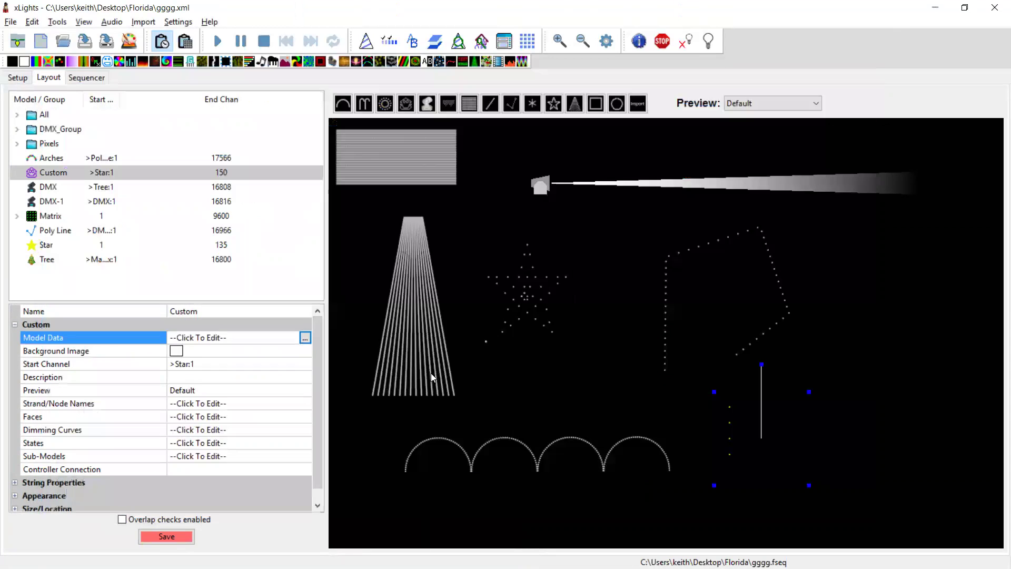
# Step: Examine the available layout preview choices without changing the preview, and bring the check report back up
pyautogui.click(775, 100)
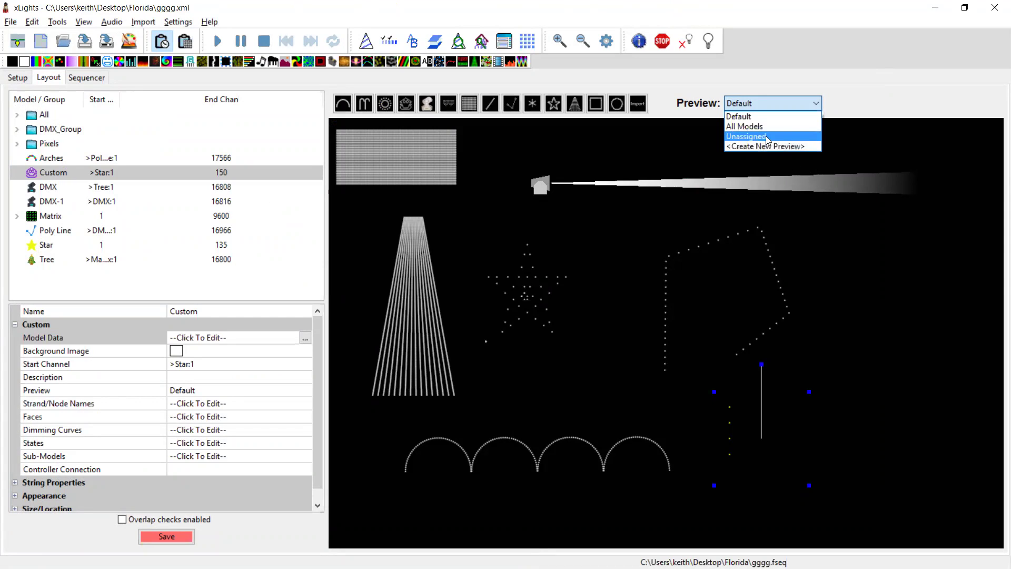
pyautogui.click(896, 244)
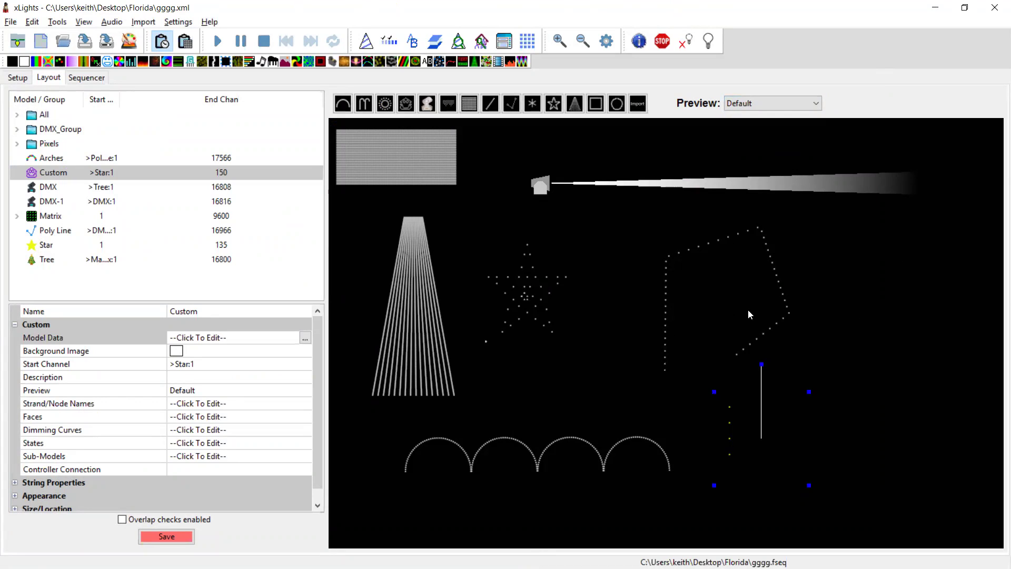
pyautogui.click(794, 103)
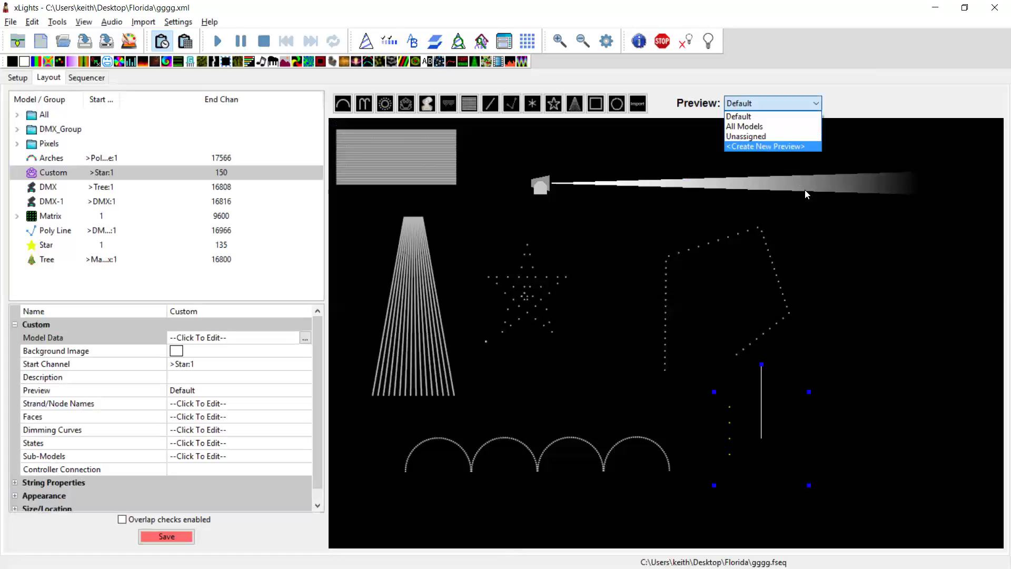
pyautogui.click(809, 212)
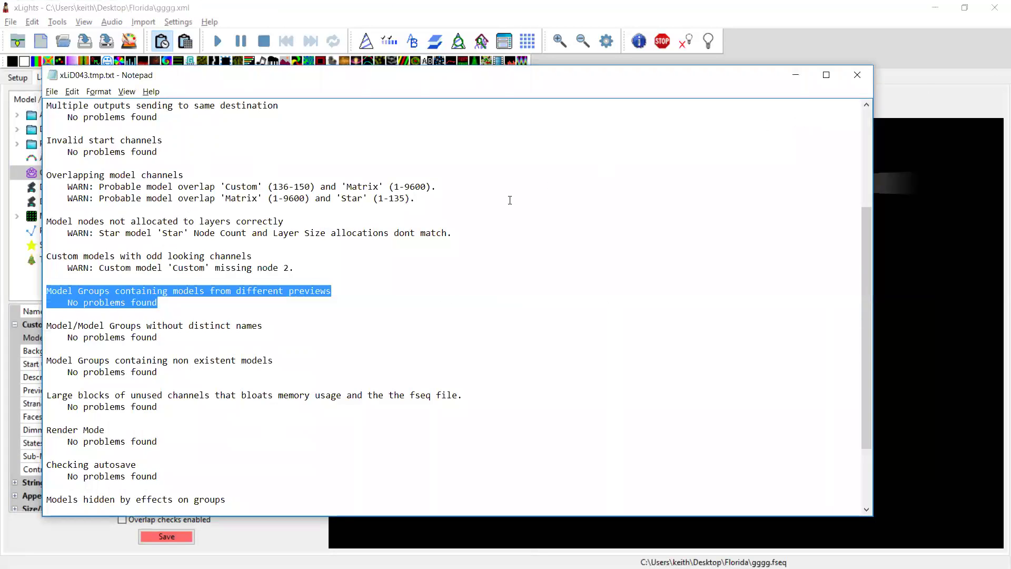
# Step: Highlight and examine the Model Groups containing models from different previews section of the reopened report
pyautogui.moveTo(158, 304); pyautogui.dragTo(44, 292)
pyautogui.click(175, 301)
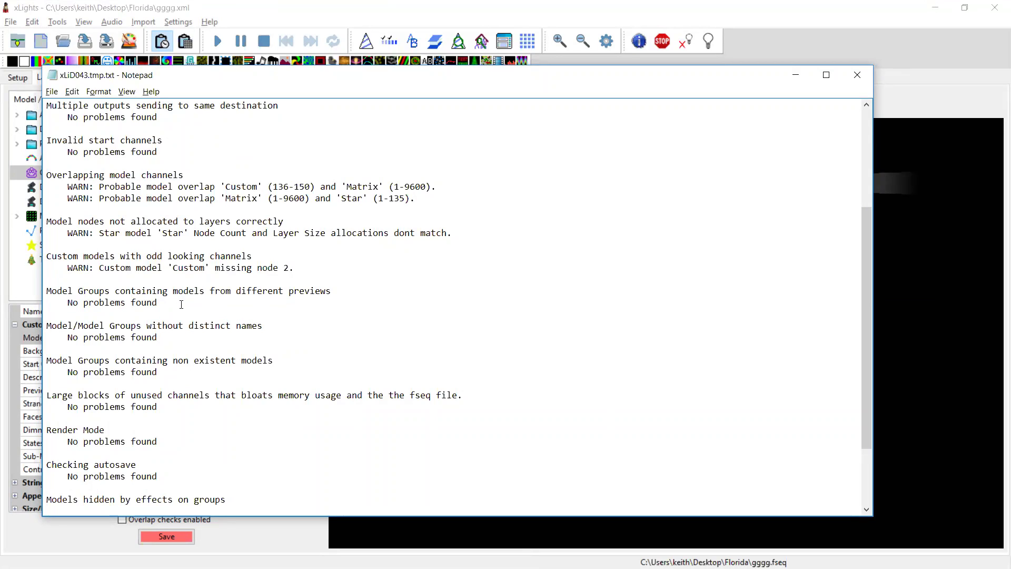
pyautogui.moveTo(158, 303); pyautogui.dragTo(48, 289)
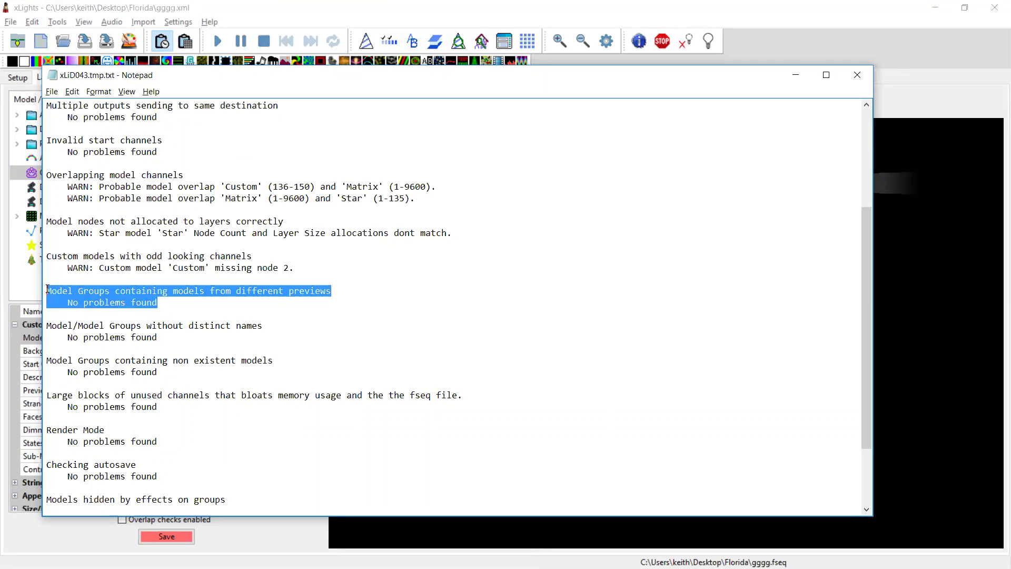
pyautogui.click(169, 304)
pyautogui.moveTo(169, 304); pyautogui.dragTo(30, 294)
pyautogui.click(214, 302)
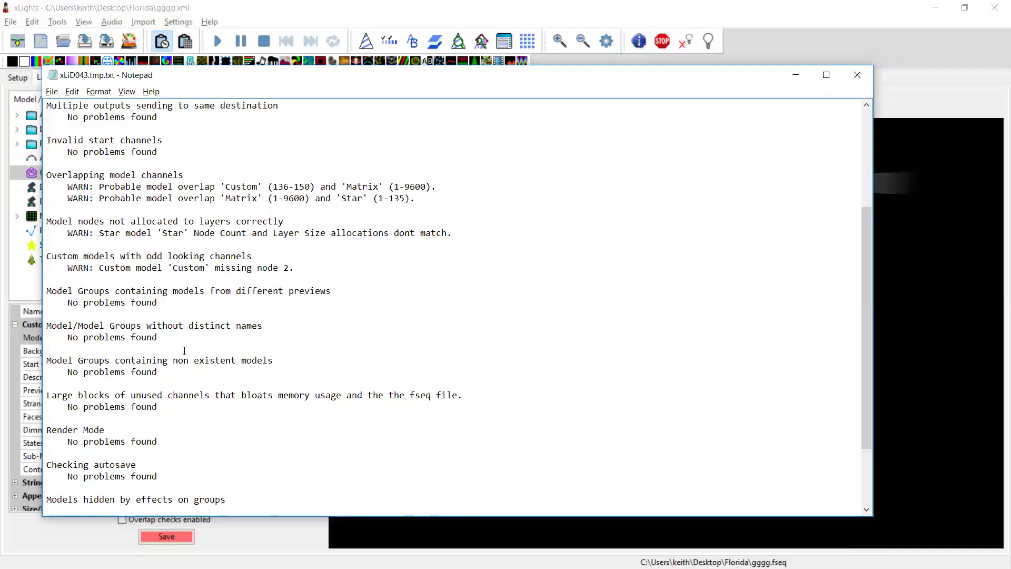
# Step: Highlight and examine the report's section on models and model groups without distinct names
pyautogui.moveTo(179, 338); pyautogui.dragTo(29, 331)
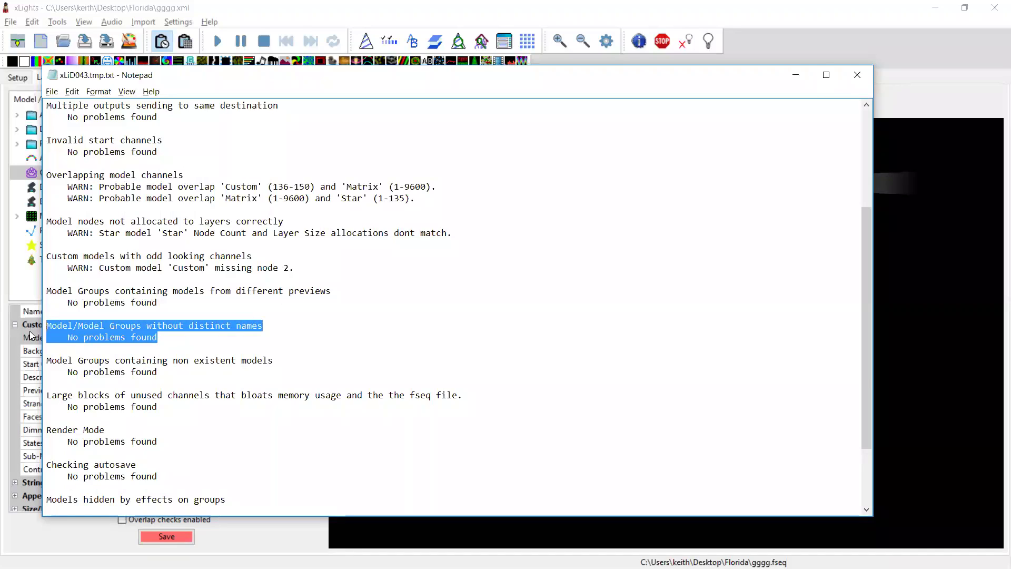
pyautogui.moveTo(177, 340); pyautogui.dragTo(45, 325)
pyautogui.moveTo(173, 337); pyautogui.dragTo(46, 323)
pyautogui.click(171, 337)
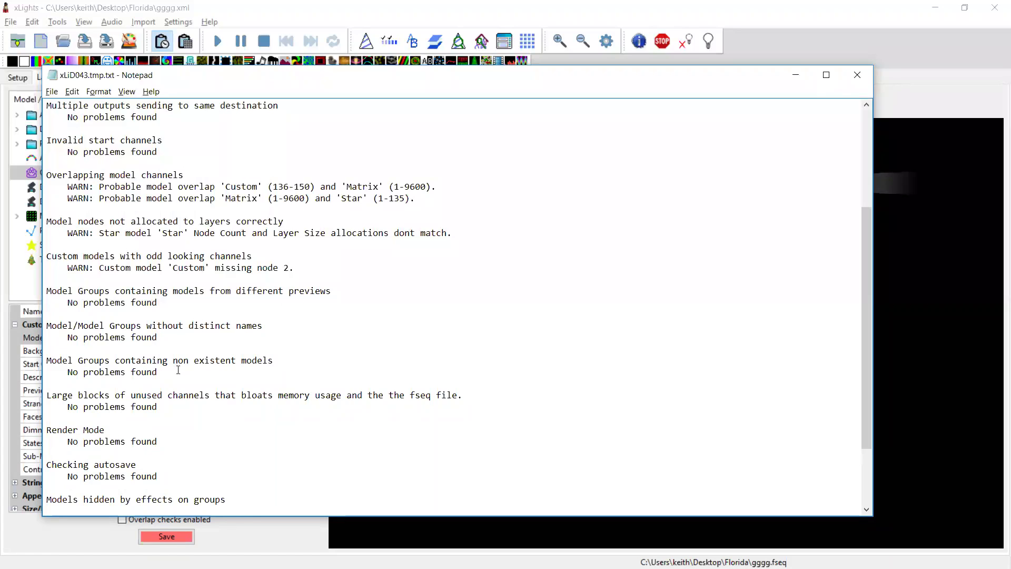
# Step: Highlight the Model Groups containing non existent models section, and view the remaining sections of the report
pyautogui.moveTo(177, 371); pyautogui.dragTo(47, 362)
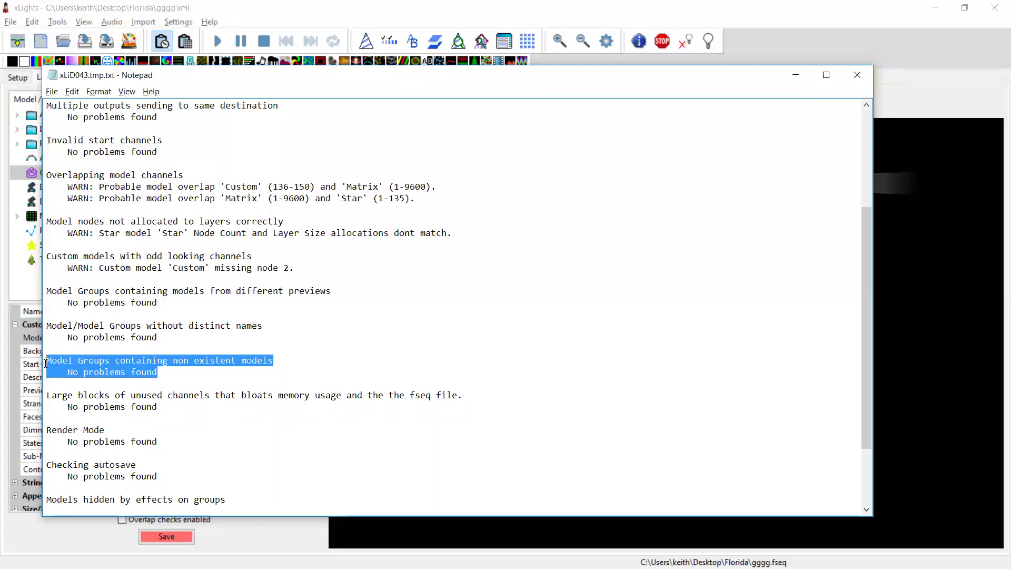
pyautogui.click(164, 370)
pyautogui.moveTo(177, 369); pyautogui.dragTo(30, 360)
pyautogui.click(160, 374)
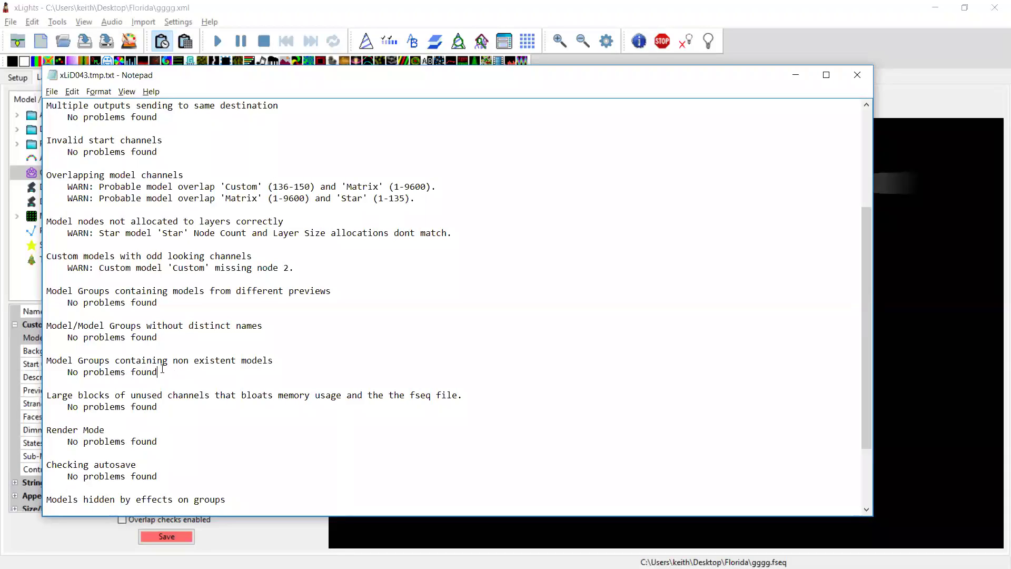
pyautogui.scroll(-3, 164, 369)
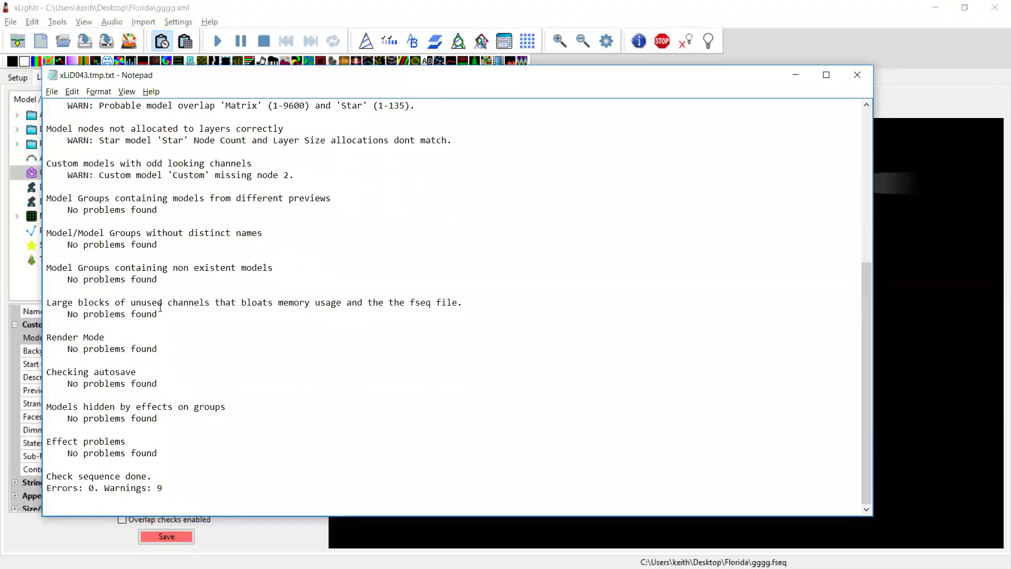
# Step: Highlight and examine the report's Large blocks of unused channels section and the Render Mode section
pyautogui.moveTo(160, 315); pyautogui.dragTo(40, 301)
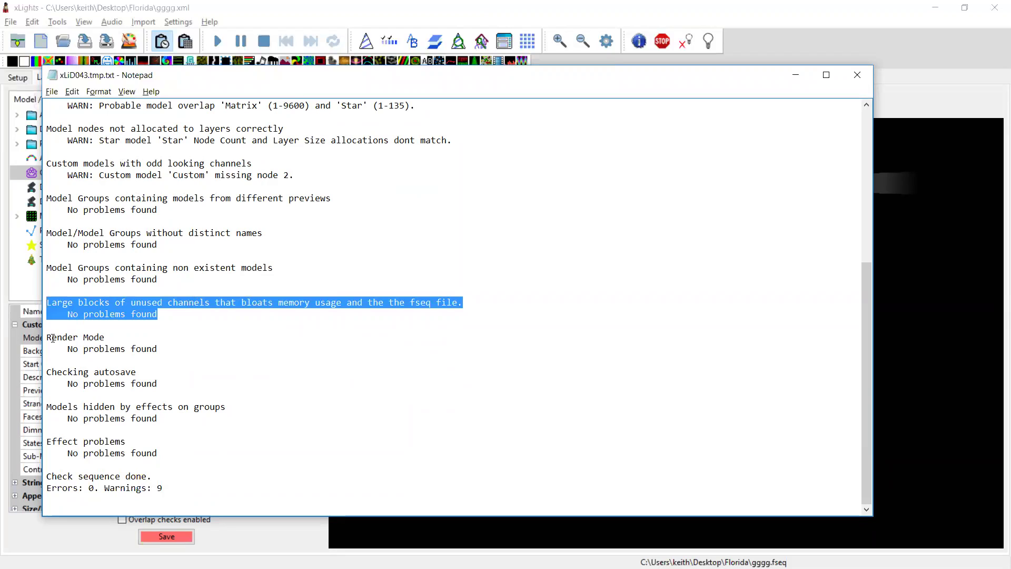
pyautogui.moveTo(50, 337)
pyautogui.mouseDown()
pyautogui.moveTo(164, 346)
pyautogui.moveTo(49, 337)
pyautogui.mouseUp()
pyautogui.click(175, 346)
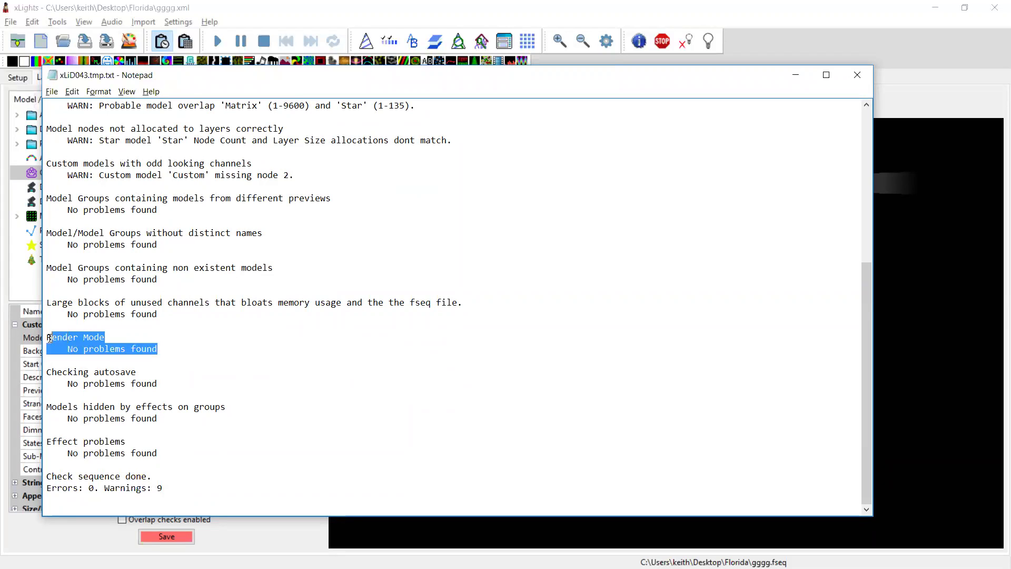
# Step: Switch to the xLights sequencer, examine the available Render Mode settings without changing them, and return to the check report
pyautogui.click(904, 205)
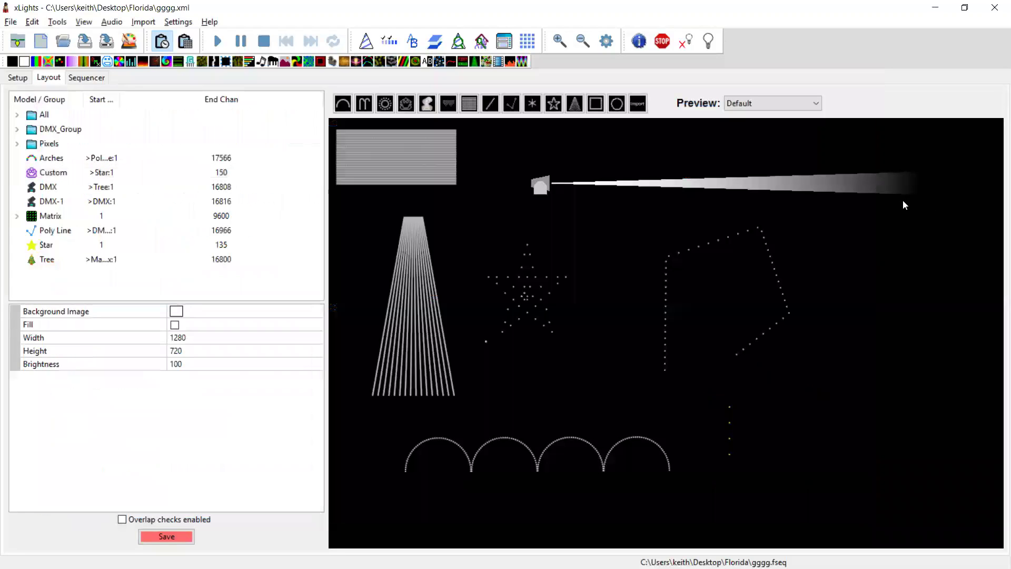
pyautogui.click(86, 77)
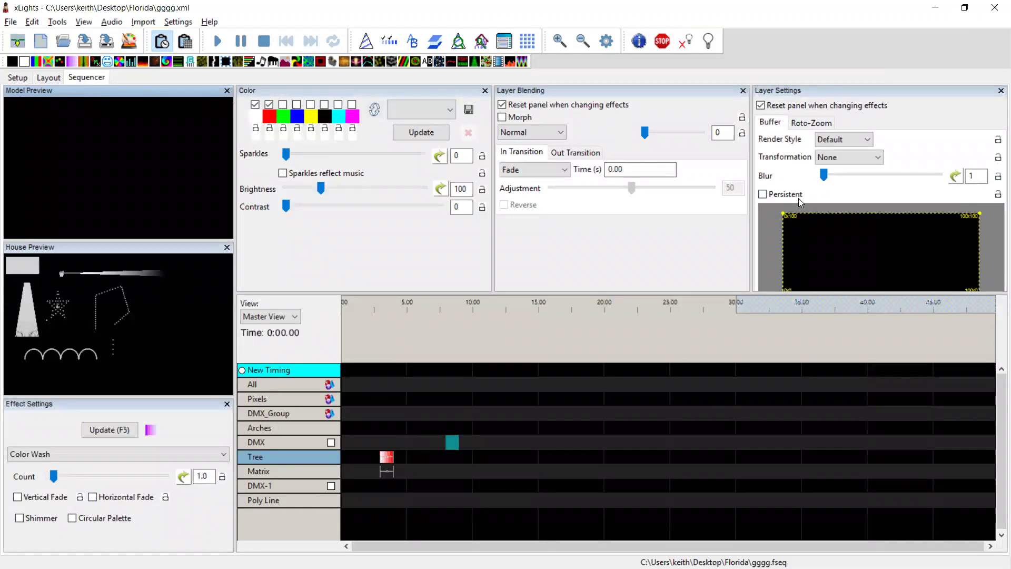
pyautogui.click(188, 24)
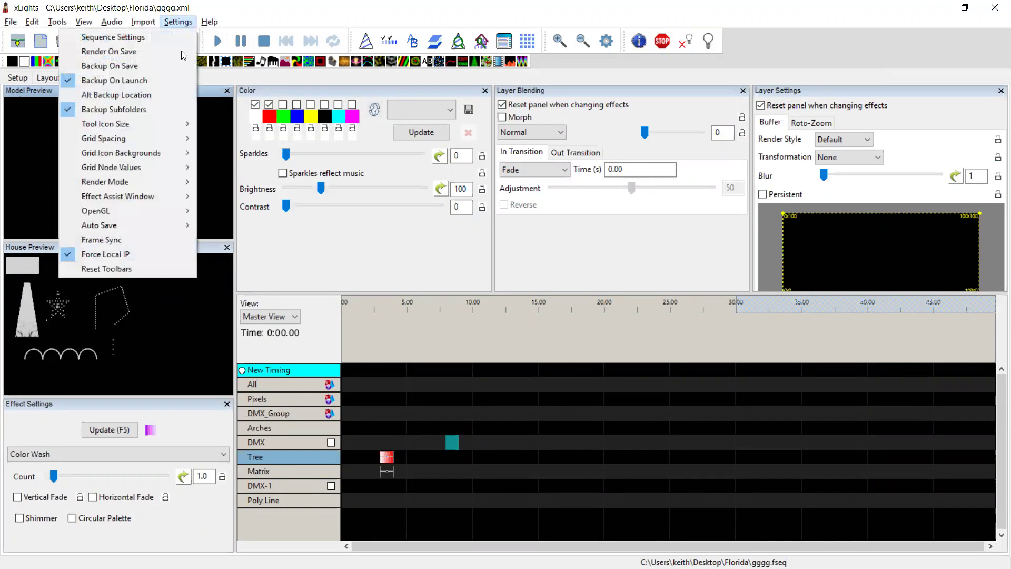
pyautogui.moveTo(163, 186)
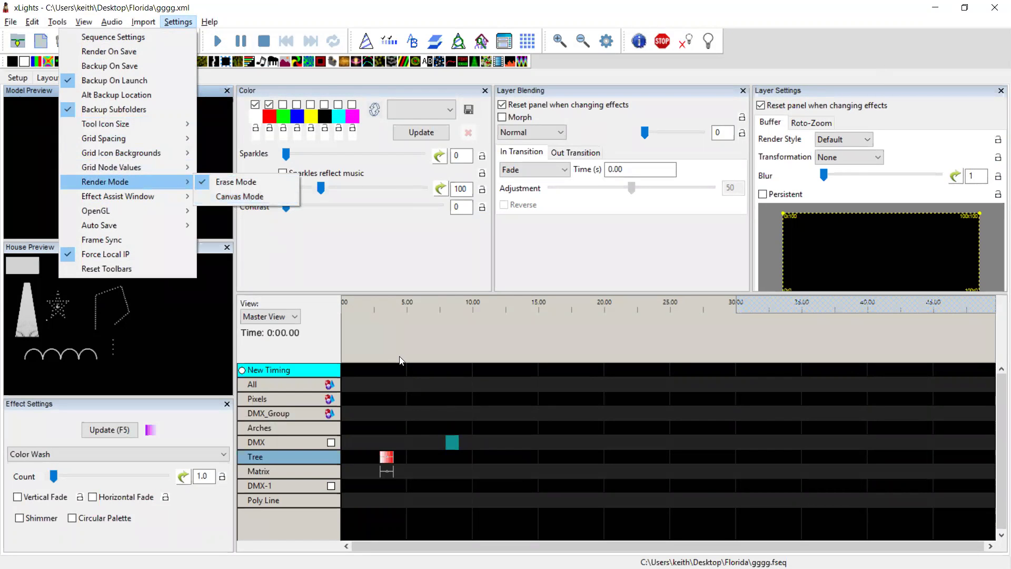
pyautogui.hotkey('alt', 'Tab')
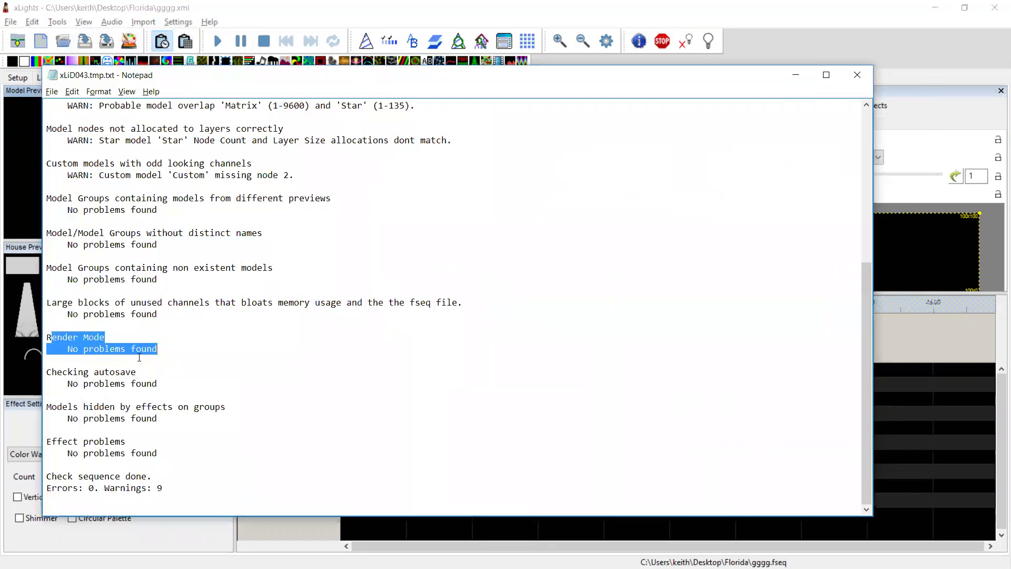
pyautogui.click(184, 356)
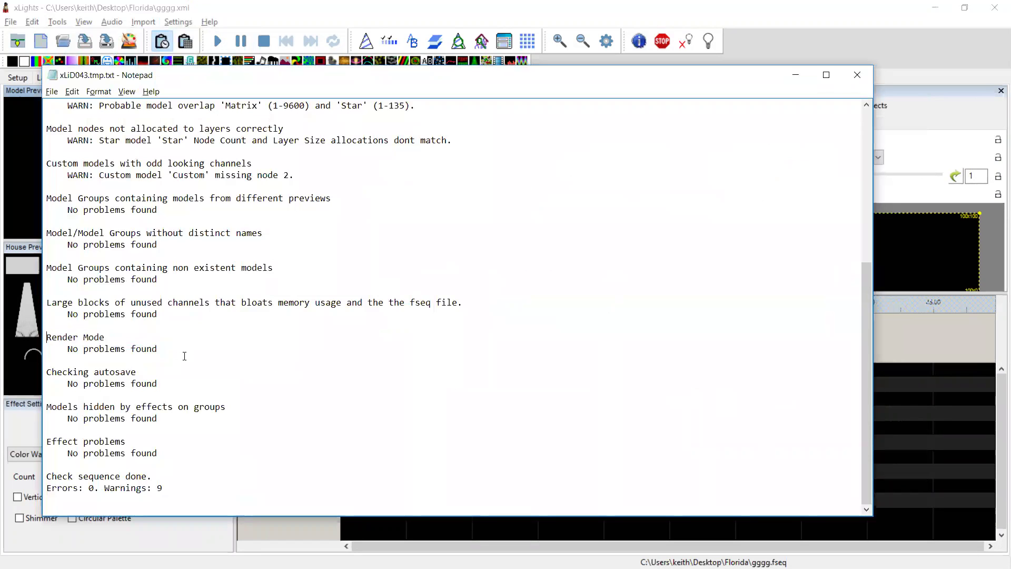
# Step: Highlight the Render Mode section line by line, and examine the Checking autosave section below it
pyautogui.hotkey('shift', 'Down')
pyautogui.hotkey('shift', 'Down')
pyautogui.press('Down')
pyautogui.hotkey('shift', 'Down')
pyautogui.hotkey('shift', 'Down')
pyautogui.hotkey('shift', 'Up')
pyautogui.hotkey('shift', 'Down')
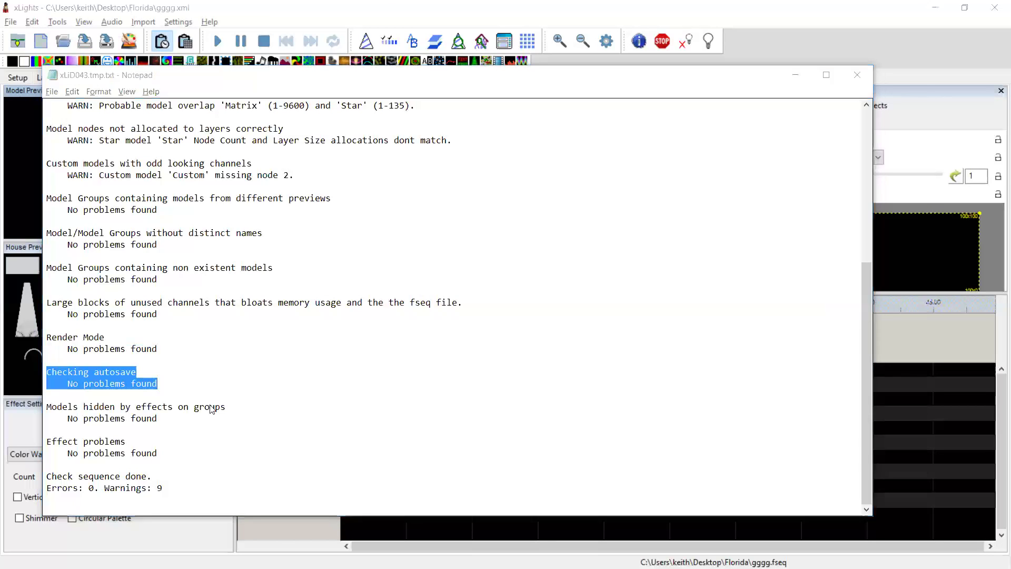
# Step: Bring the check report back in front of the README, and highlight its Checking autosave section again
pyautogui.hotkey('alt', 'Tab')
pyautogui.hotkey('alt', 'Tab')
pyautogui.hotkey('alt', 'Tab')
pyautogui.hotkey('alt', 'Tab')
pyautogui.hotkey('alt', 'Tab')
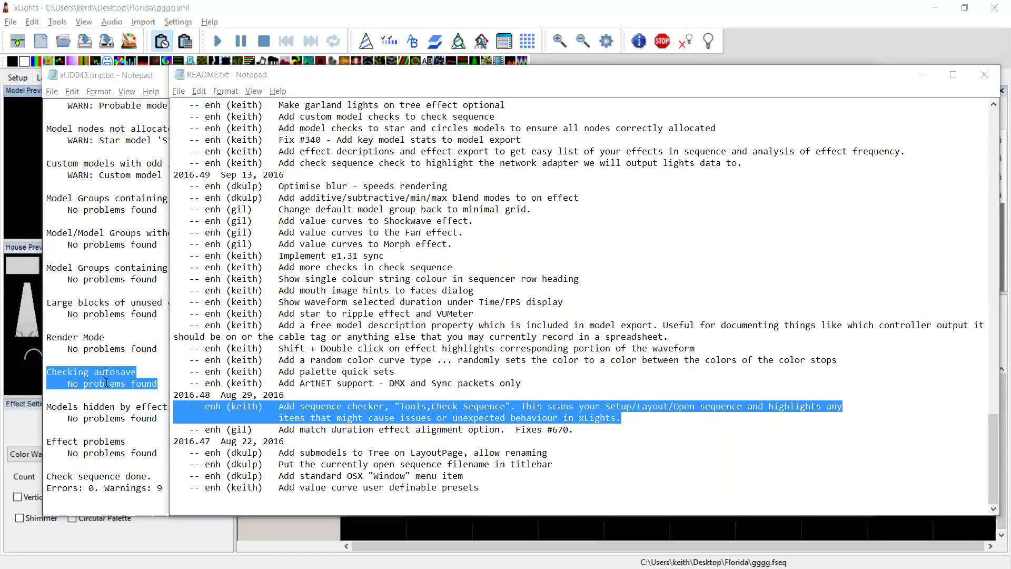
pyautogui.click(158, 383)
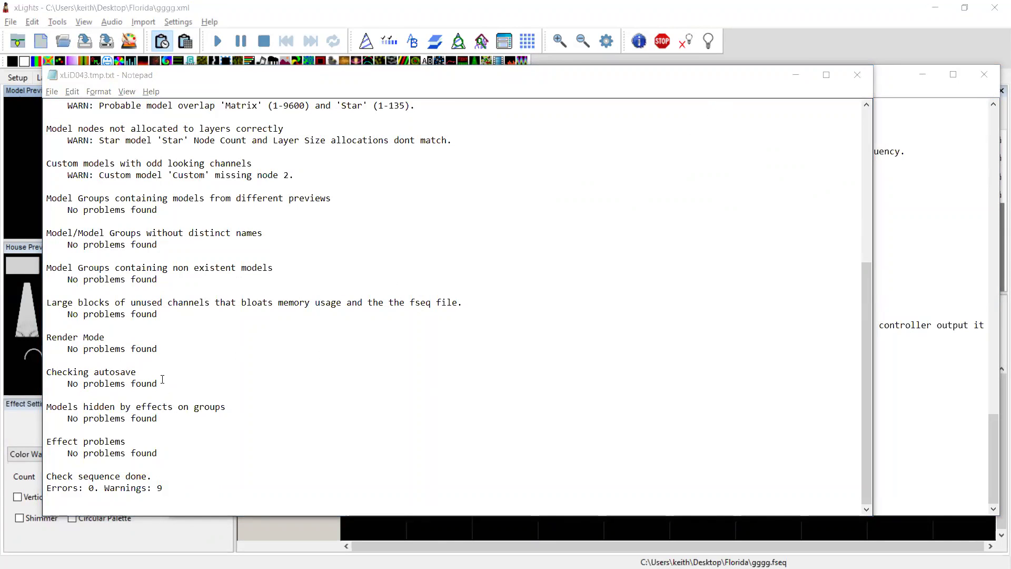
pyautogui.moveTo(162, 380); pyautogui.dragTo(46, 370)
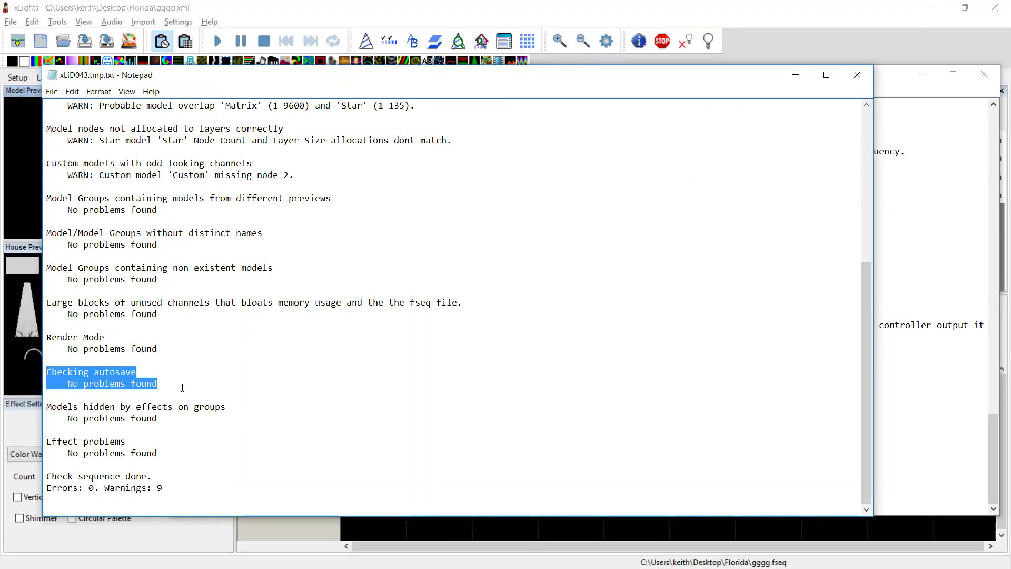
pyautogui.click(183, 386)
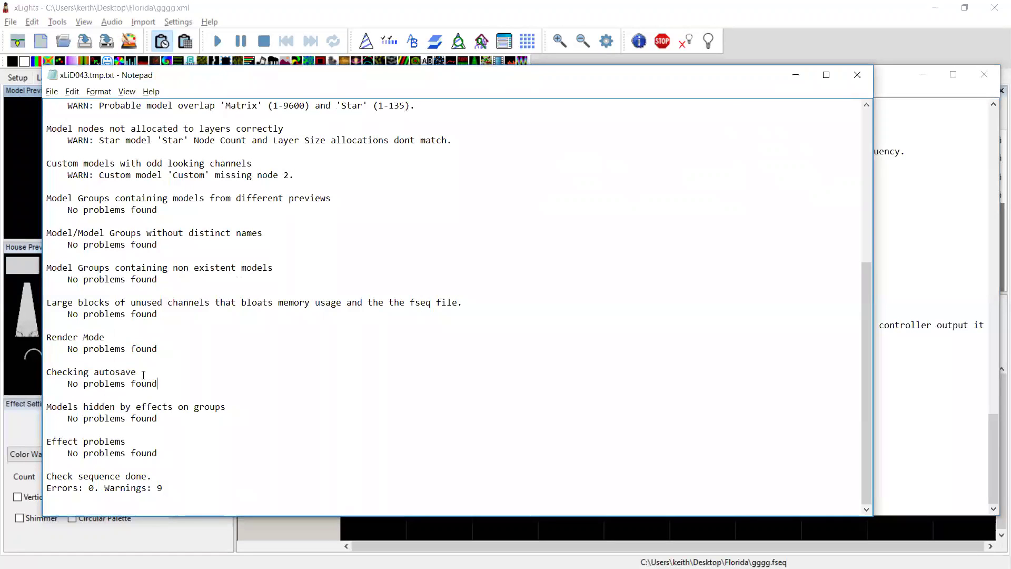
pyautogui.moveTo(175, 387); pyautogui.dragTo(46, 372)
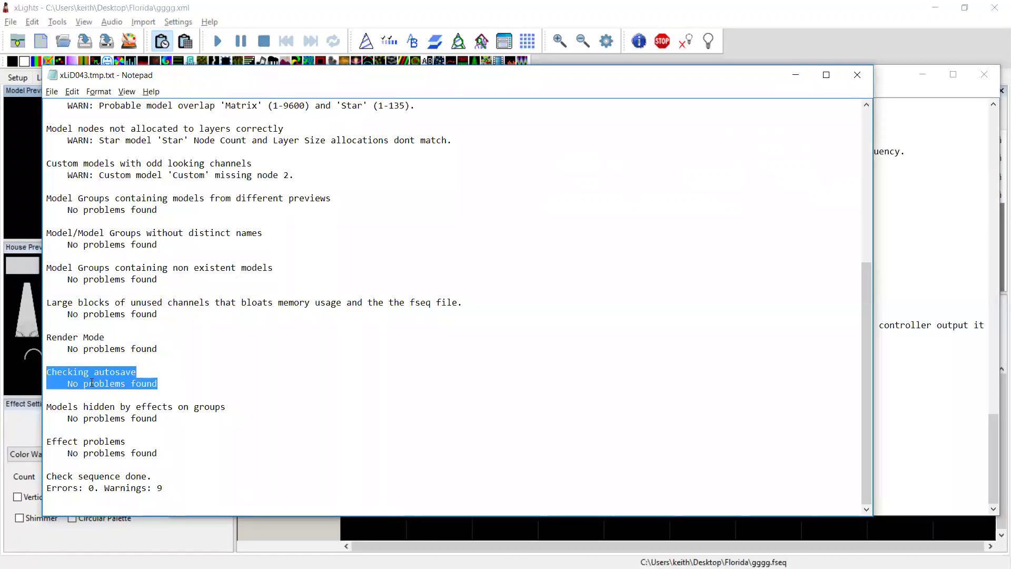
pyautogui.click(178, 383)
pyautogui.moveTo(189, 383); pyautogui.dragTo(47, 372)
# Step: Highlight the Models hidden by effects on groups section, and return to the report after viewing the sequencer and README
pyautogui.moveTo(47, 407); pyautogui.dragTo(181, 419)
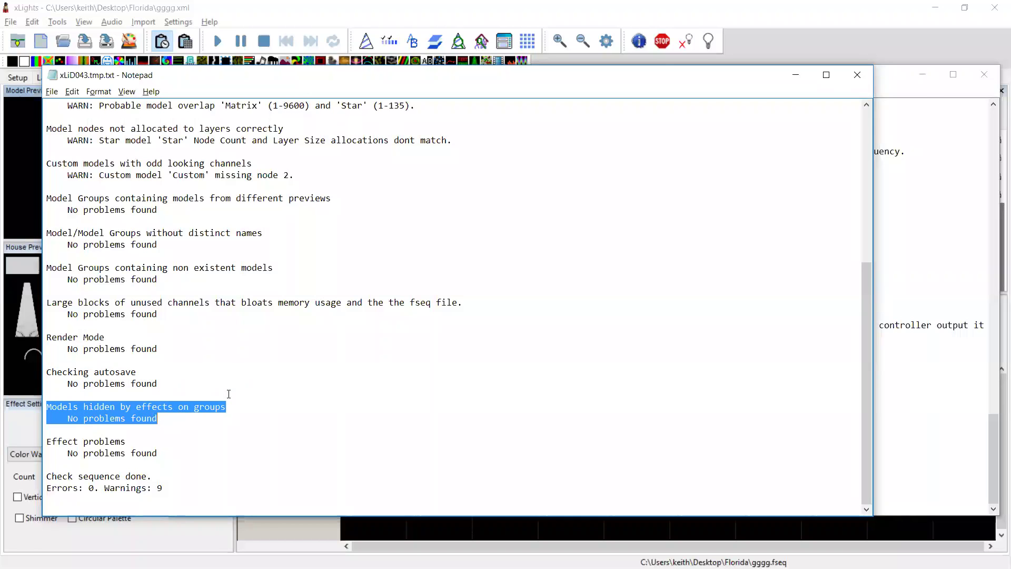
pyautogui.hotkey('alt', 'Tab')
pyautogui.hotkey('alt', 'Tab')
pyautogui.hotkey('alt', 'Tab')
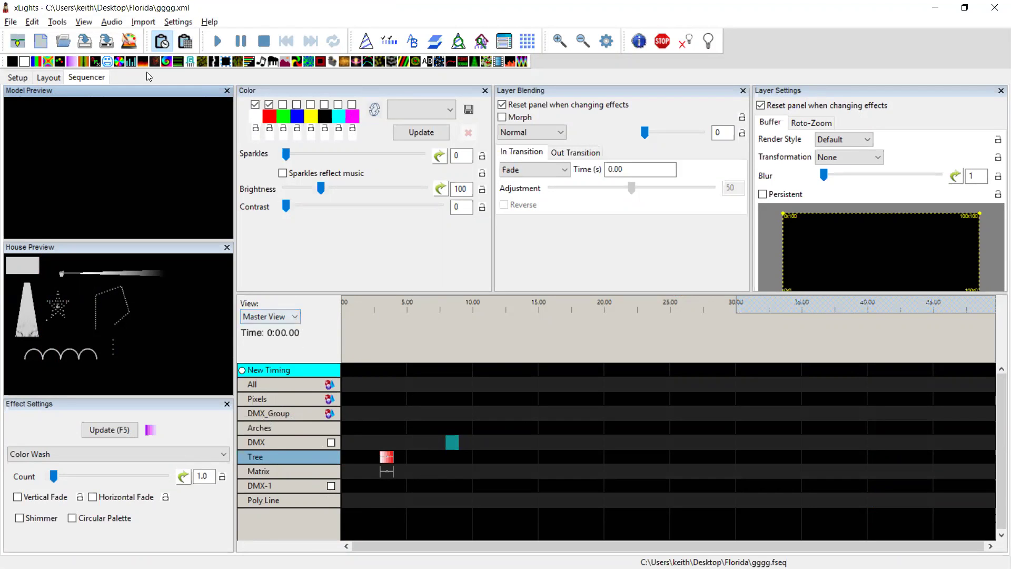
pyautogui.hotkey('alt', 'Tab')
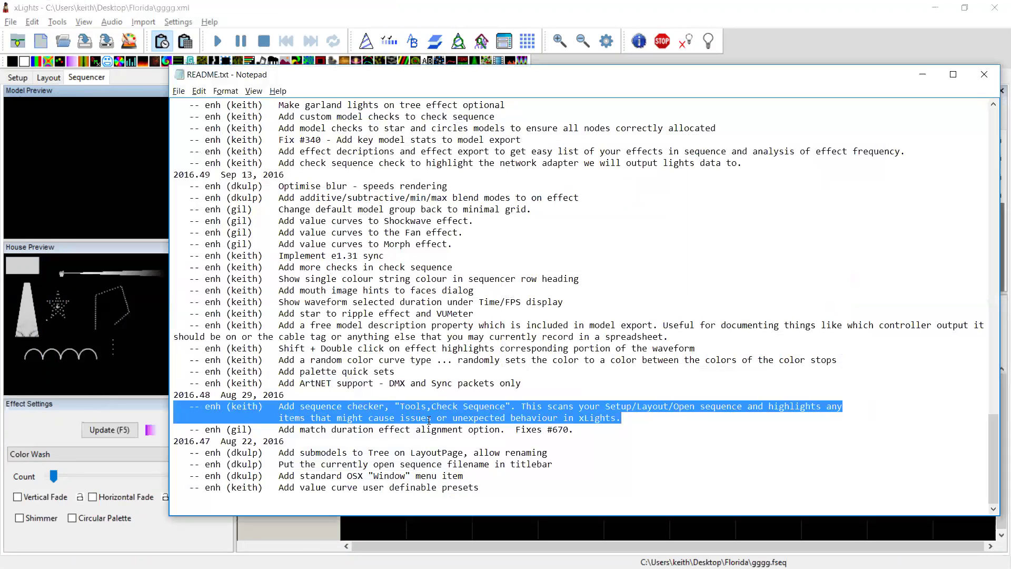
pyautogui.hotkey('alt', 'Tab')
pyautogui.hotkey('alt', 'Tab')
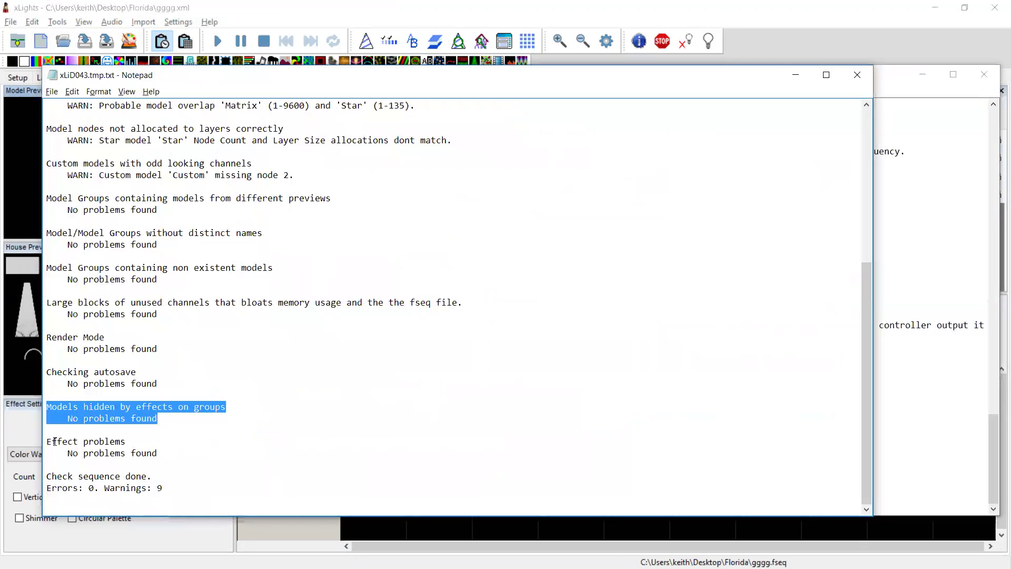
# Step: Highlight the Effect problems section, and review the whole report back to the output IP address at its start
pyautogui.moveTo(47, 441); pyautogui.dragTo(172, 451)
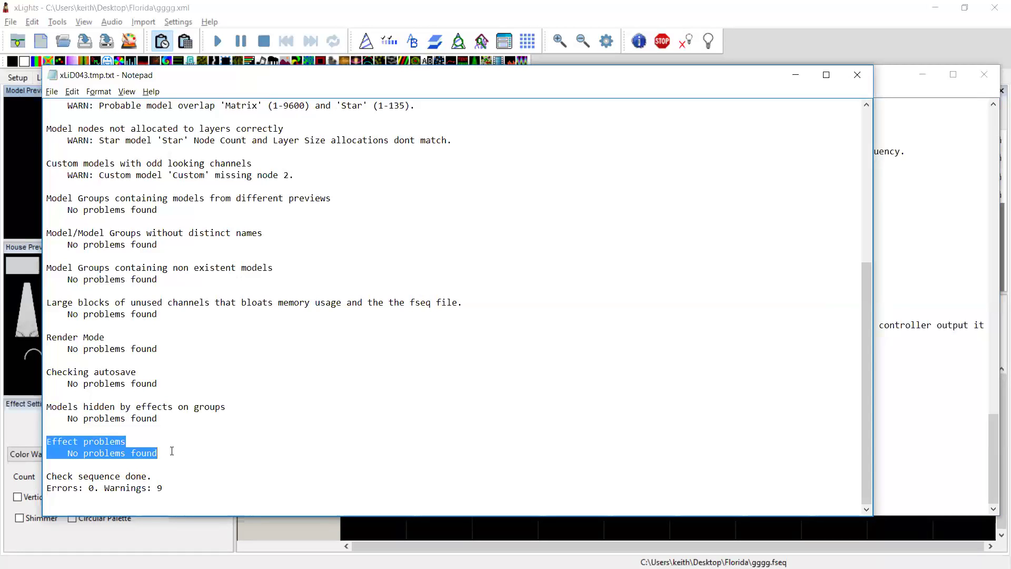
pyautogui.scroll(7, 171, 451)
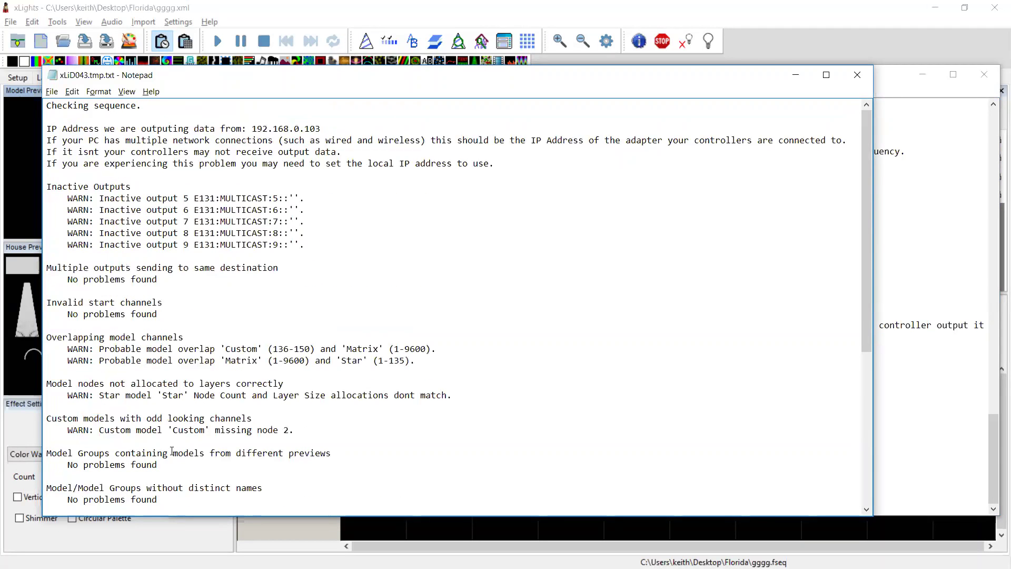
pyautogui.scroll(-7, 172, 451)
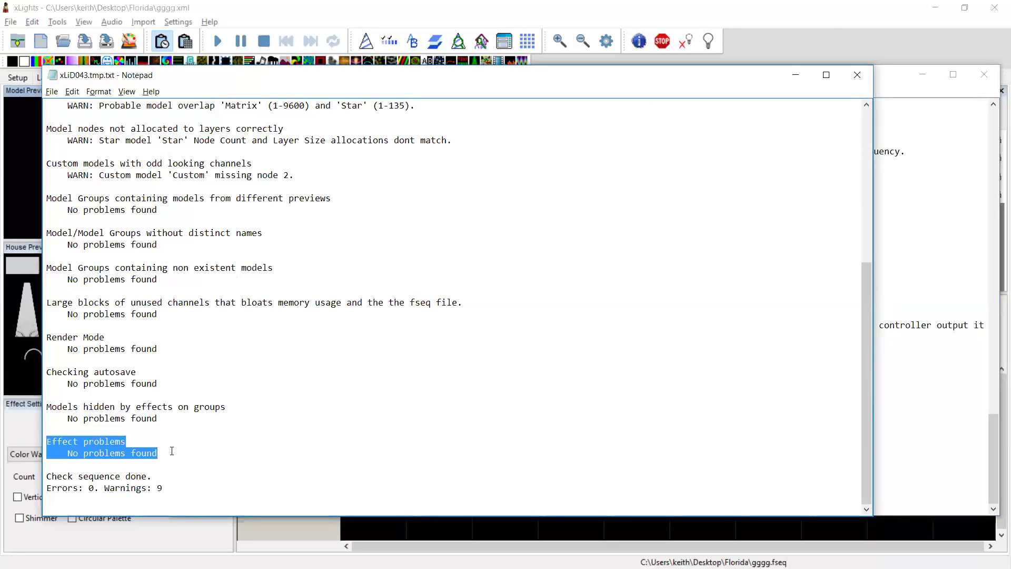
pyautogui.scroll(7, 171, 450)
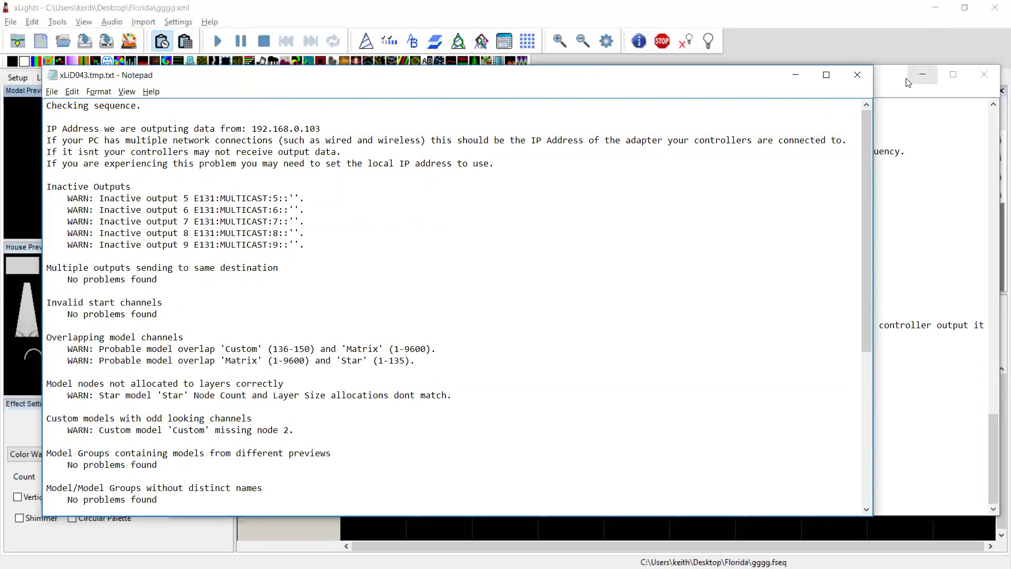
pyautogui.moveTo(864, 125); pyautogui.dragTo(871, 323)
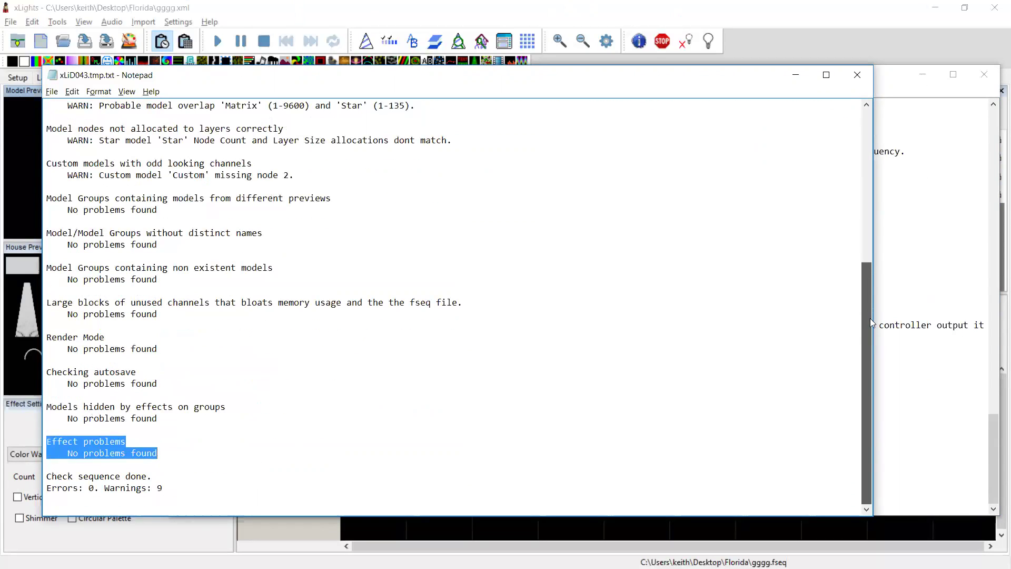
pyautogui.moveTo(869, 268); pyautogui.dragTo(877, 52)
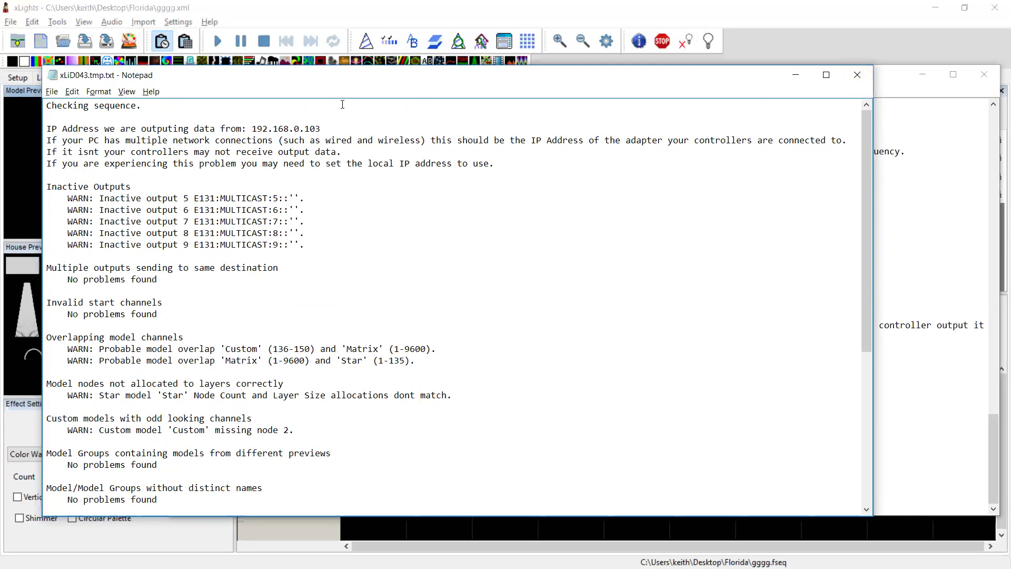
pyautogui.moveTo(334, 125); pyautogui.dragTo(253, 132)
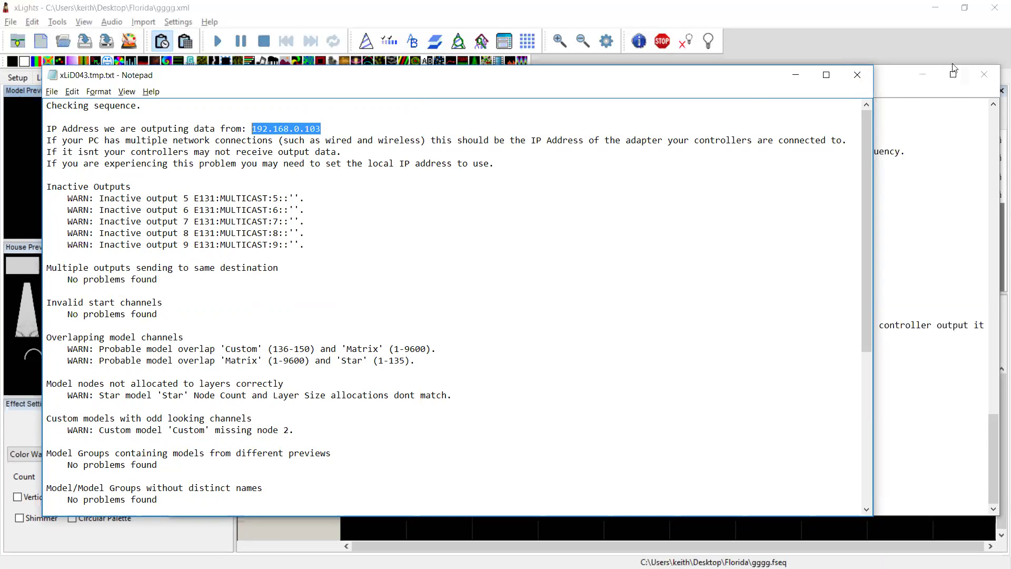
# Step: Close the check report and the README, discarding the README's unsaved changes
pyautogui.click(863, 80)
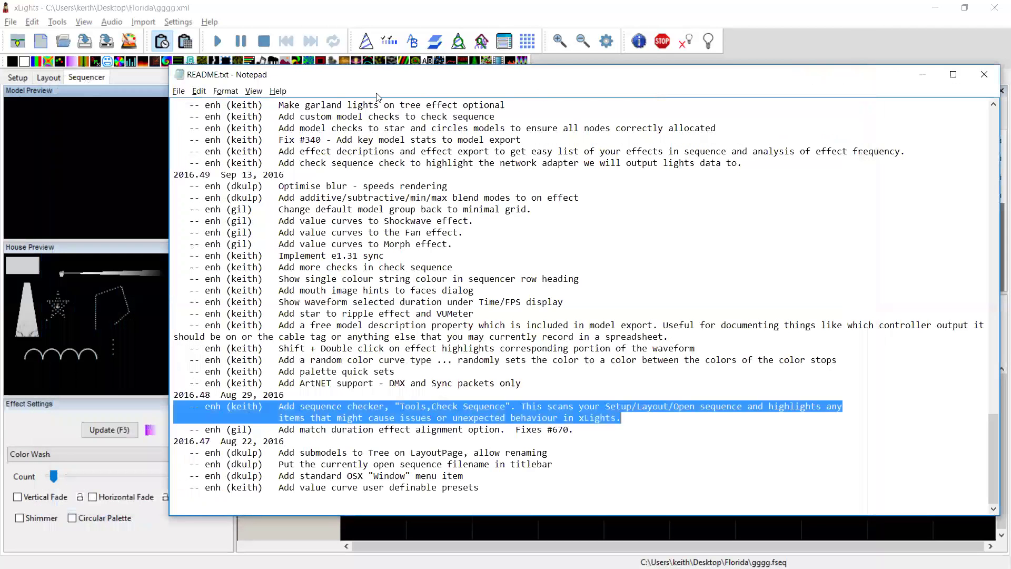
pyautogui.click(990, 72)
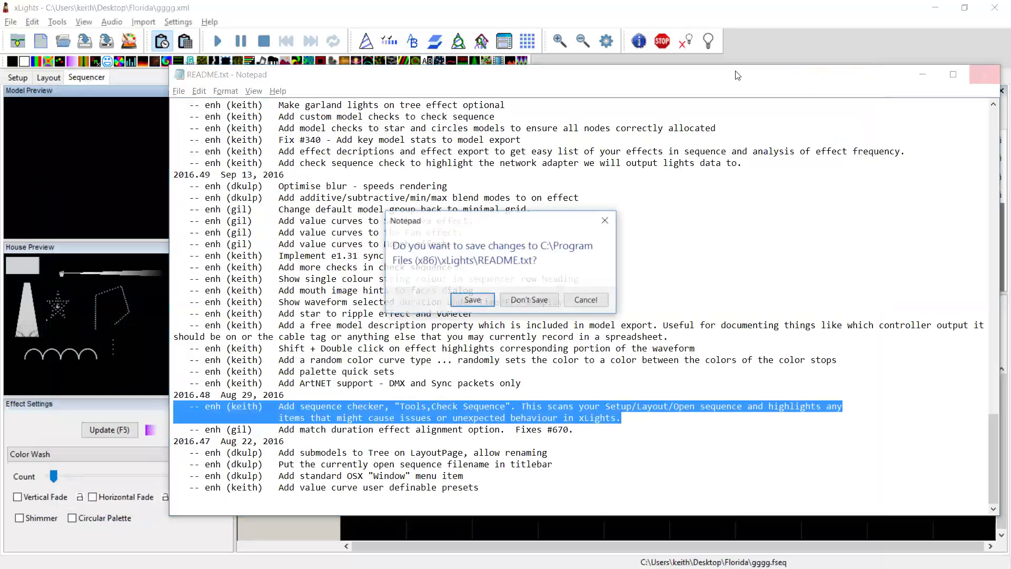
pyautogui.click(537, 305)
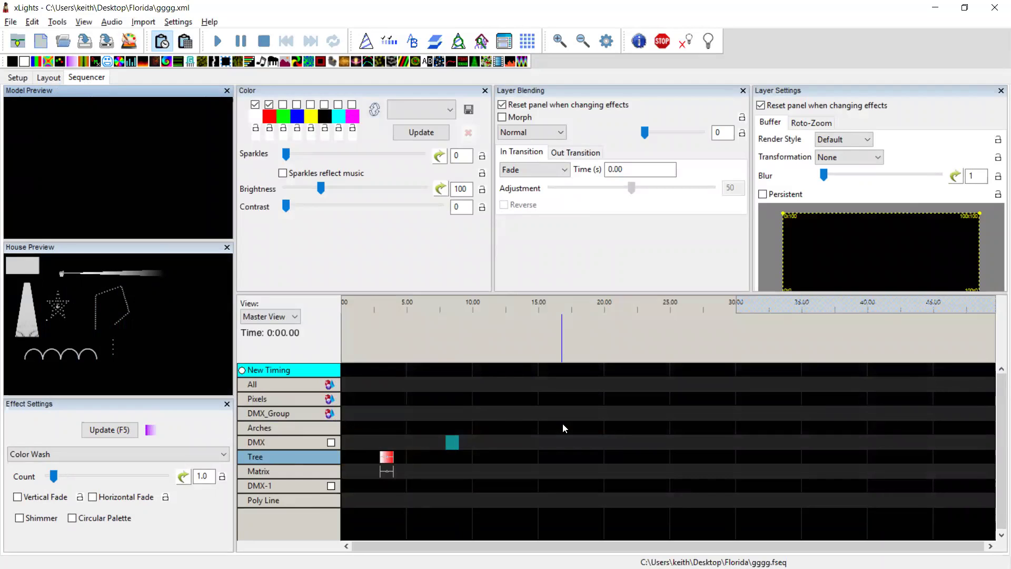
# Step: Clear the Force Local IP address so it is blank, and run Check Sequence again
pyautogui.click(609, 333)
pyautogui.click(184, 24)
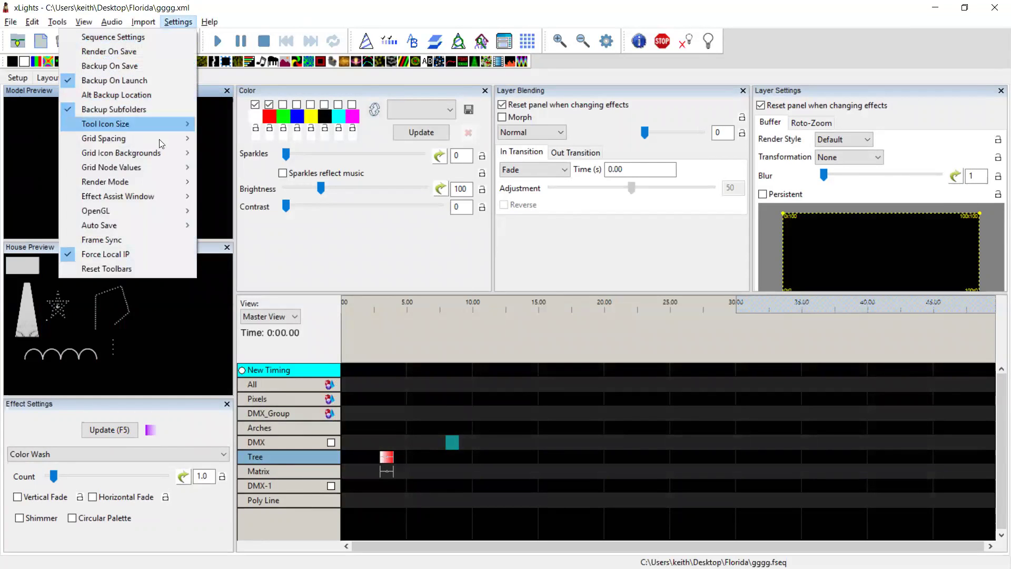
pyautogui.click(113, 256)
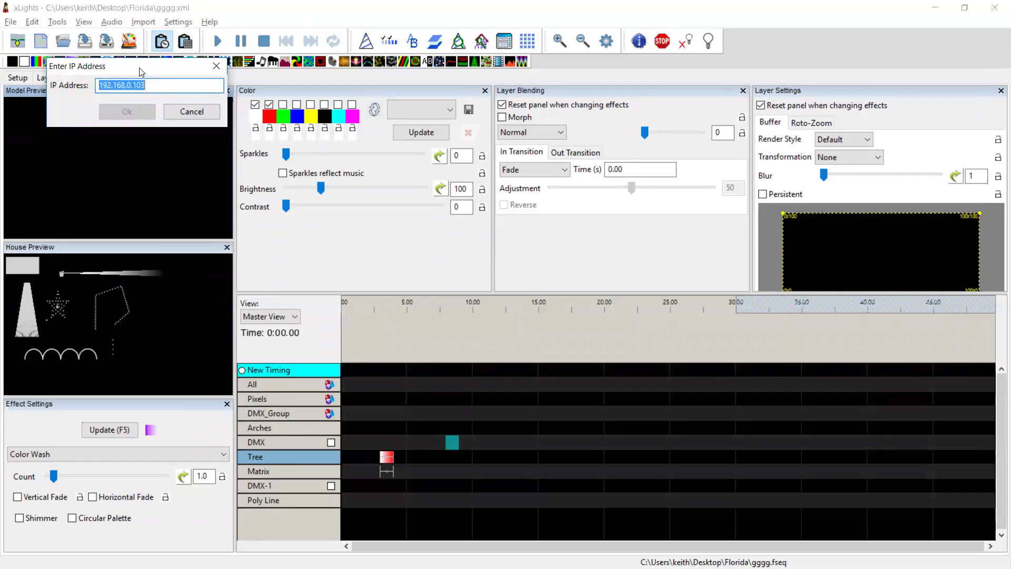
pyautogui.moveTo(143, 72); pyautogui.dragTo(413, 159)
pyautogui.click(435, 173)
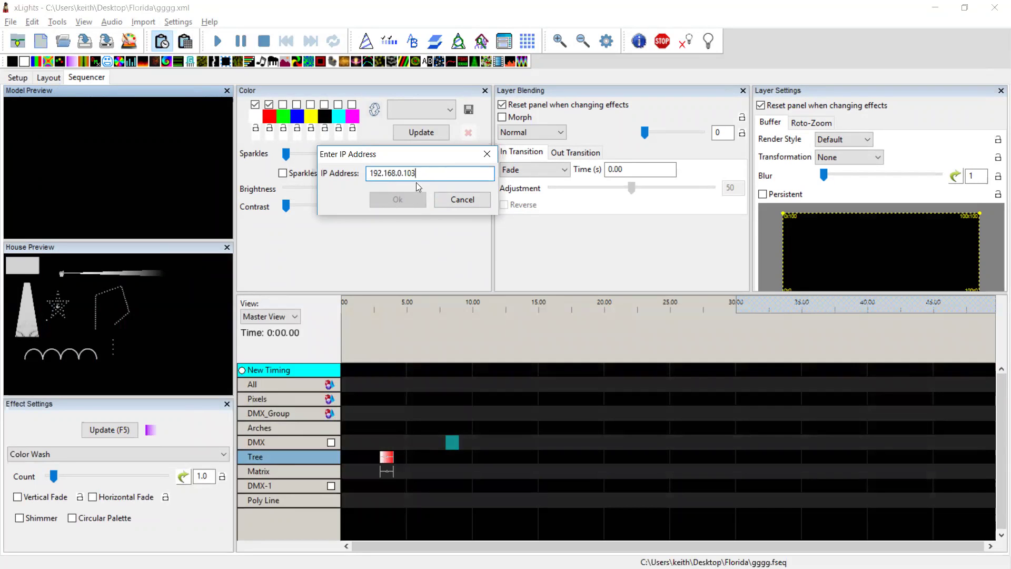
pyautogui.moveTo(424, 173); pyautogui.dragTo(368, 174)
pyautogui.press('BackSpace')
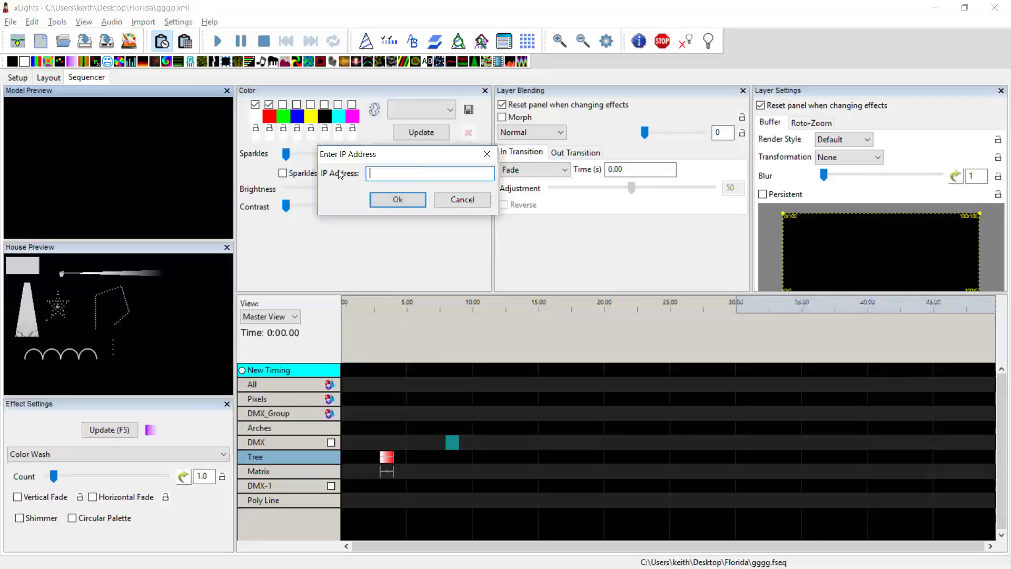
pyautogui.click(384, 198)
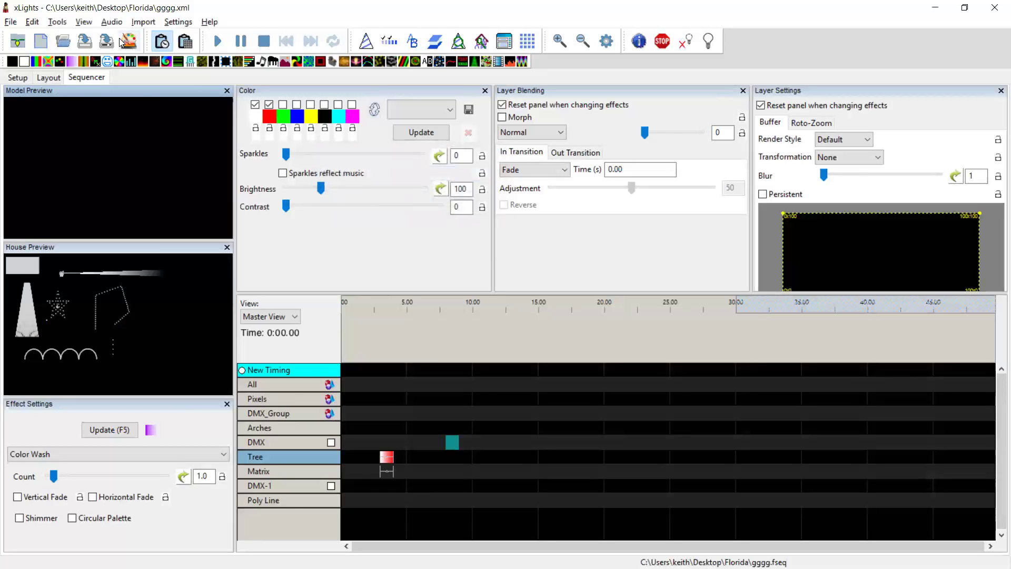
pyautogui.click(57, 22)
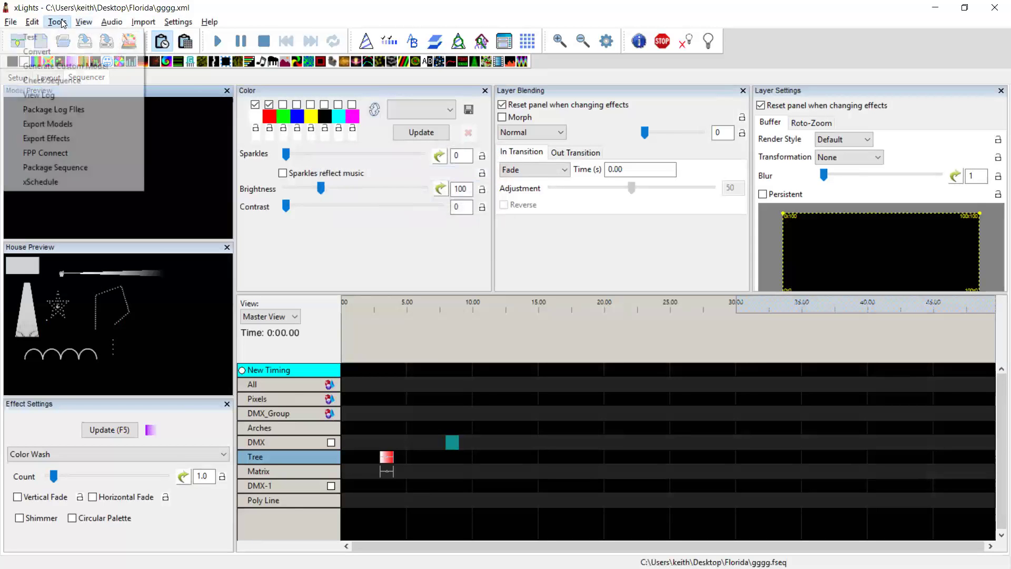
pyautogui.click(65, 80)
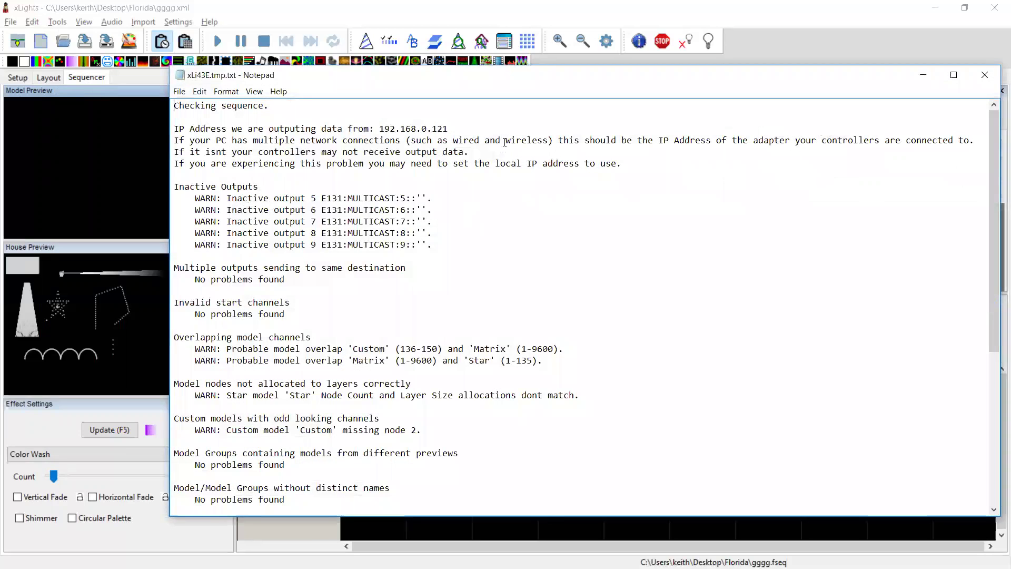
# Step: Highlight the output IP address at the start of the check report, and close the report
pyautogui.moveTo(475, 131); pyautogui.dragTo(378, 129)
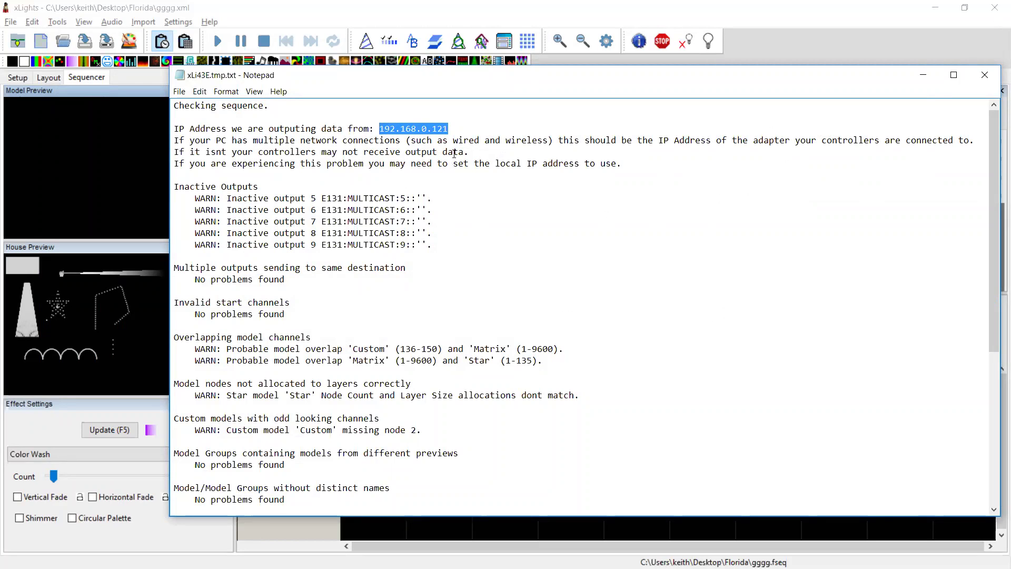
pyautogui.click(459, 132)
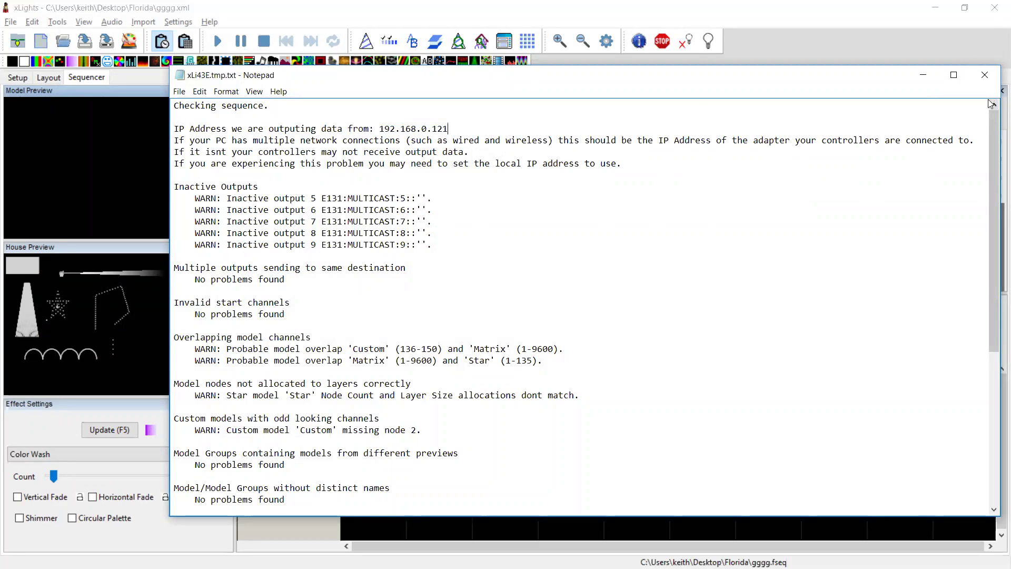
pyautogui.click(984, 74)
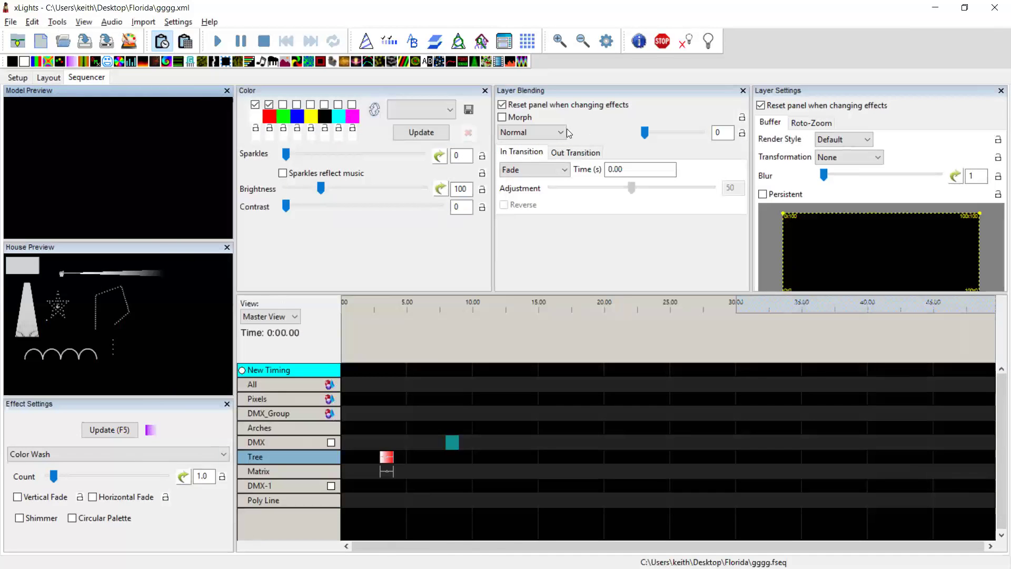
# Step: Look through the open windows for the release notes README
pyautogui.hotkey('alt', 'Tab')
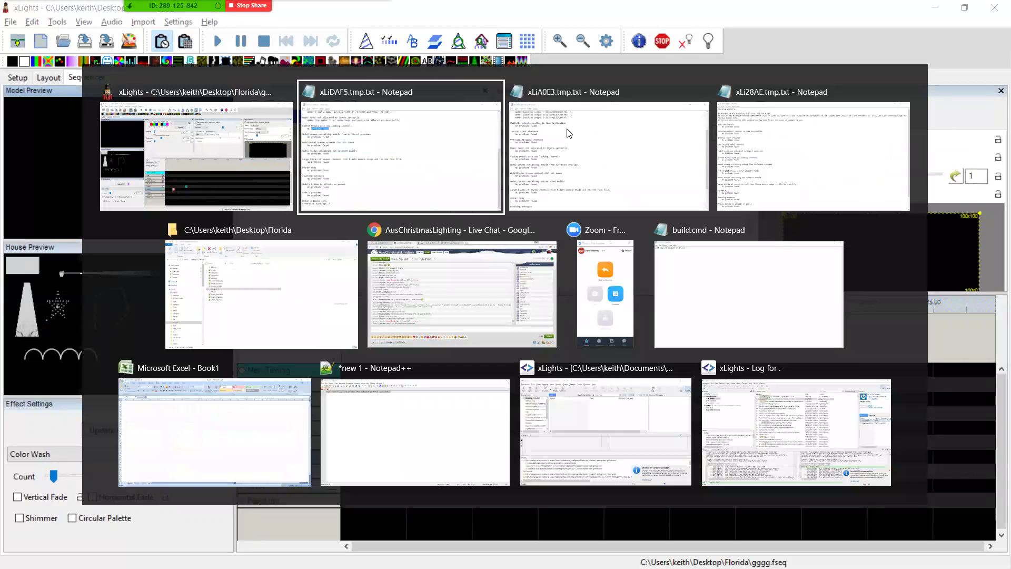
pyautogui.hotkey('alt', 'Tab')
pyautogui.hotkey('alt', 'Tab')
pyautogui.hotkey('alt', 'Tab')
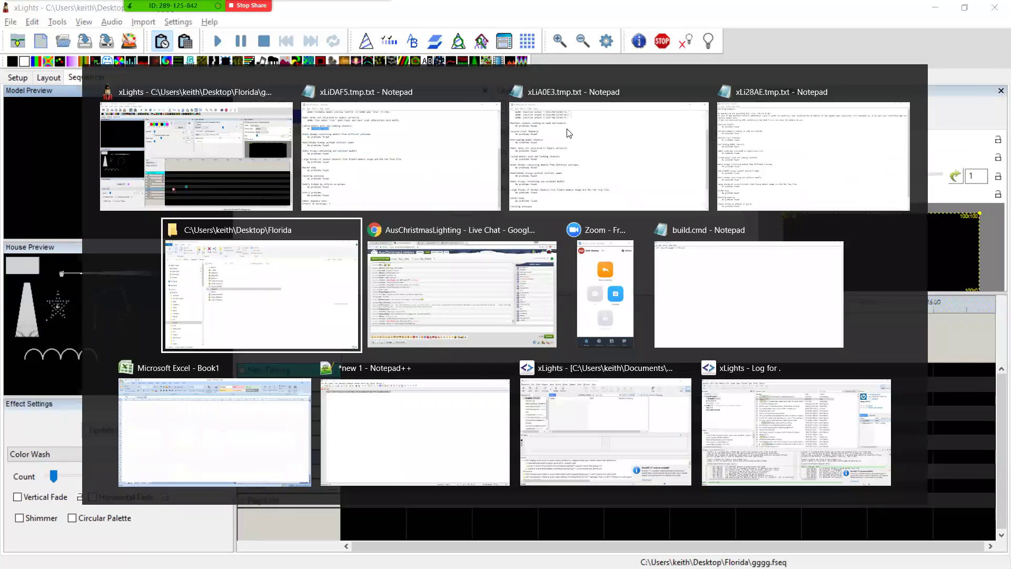
pyautogui.hotkey('alt', 'Tab')
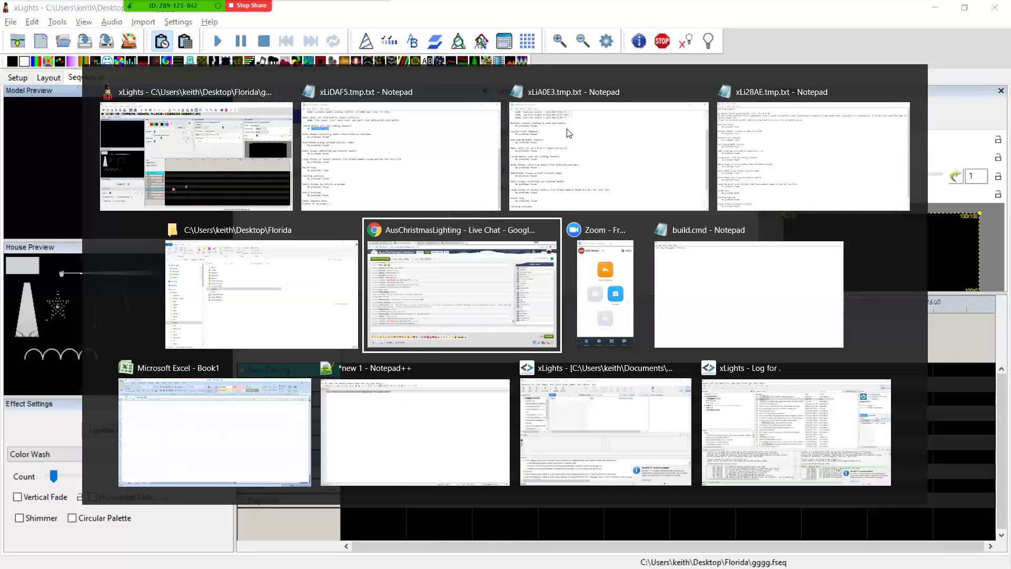
pyautogui.hotkey('alt', 'Tab')
pyautogui.hotkey('alt', 'shift', 'Tab')
pyautogui.hotkey('alt', 'shift', 'Tab')
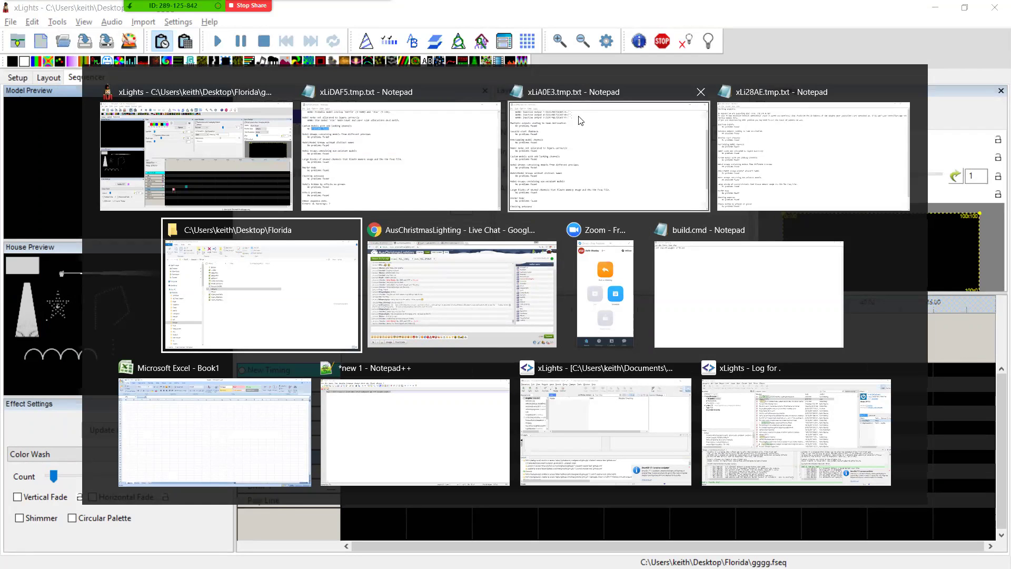
pyautogui.hotkey('alt', 'Tab')
pyautogui.hotkey('alt', 'Tab')
pyautogui.hotkey('alt', 'Tab')
pyautogui.hotkey('alt', 'Tab')
pyautogui.hotkey('alt', 'Tab')
pyautogui.hotkey('alt', 'Tab')
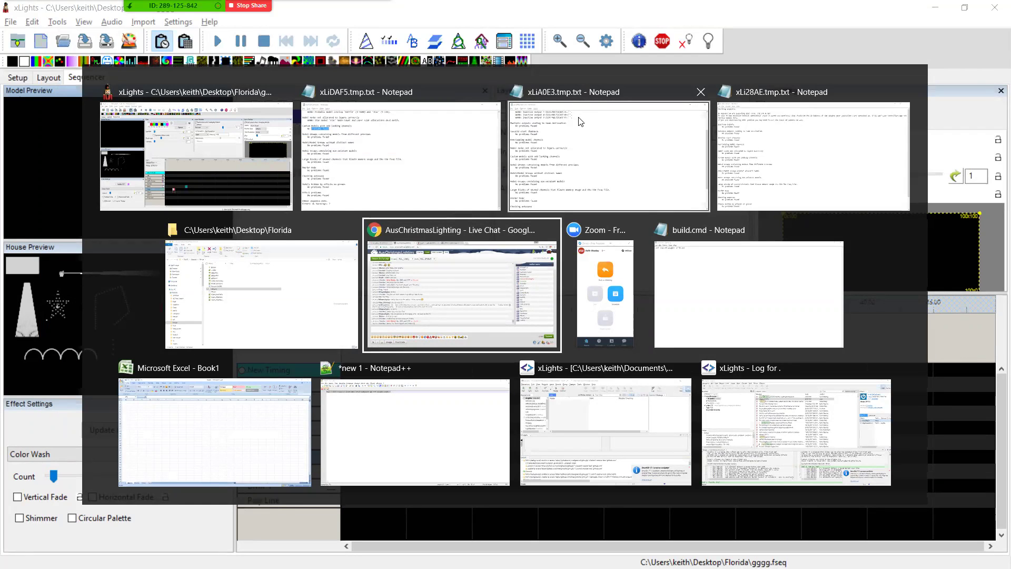
pyautogui.hotkey('alt', 'Tab')
pyautogui.hotkey('alt', 'Tab')
pyautogui.hotkey('alt', 'Tab')
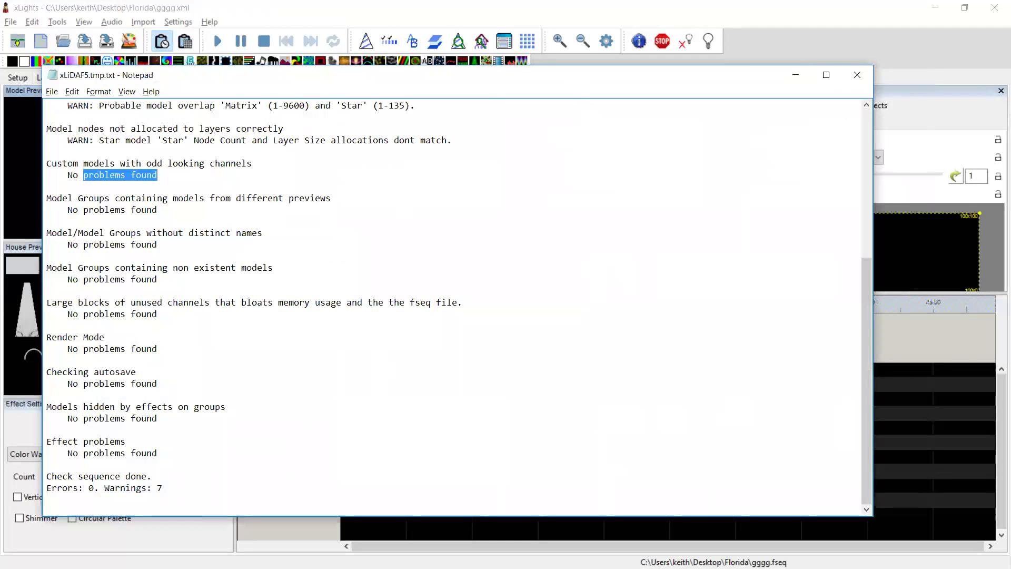
pyautogui.press('super+r')
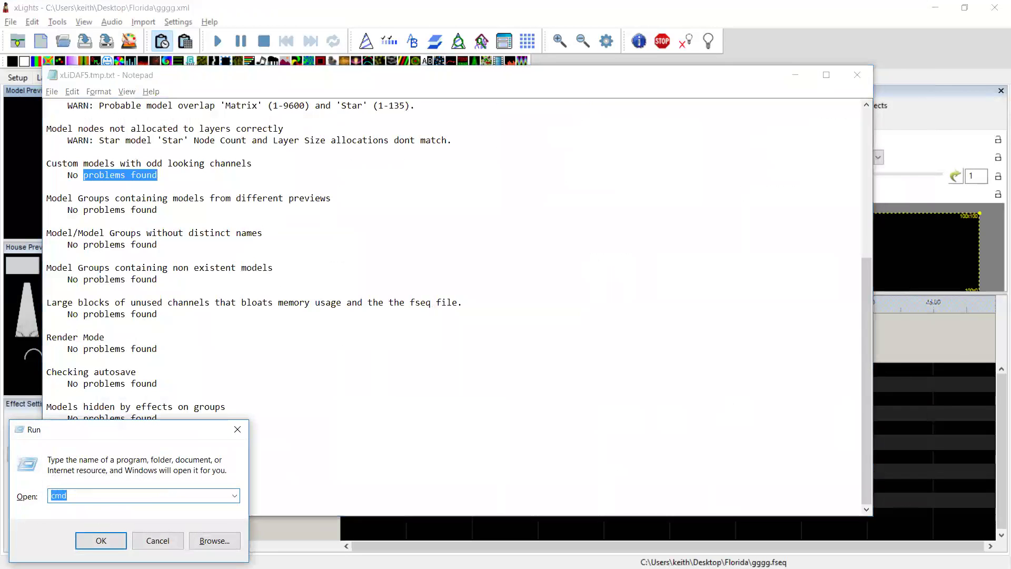
pyautogui.write('note')
pyautogui.press('Return')
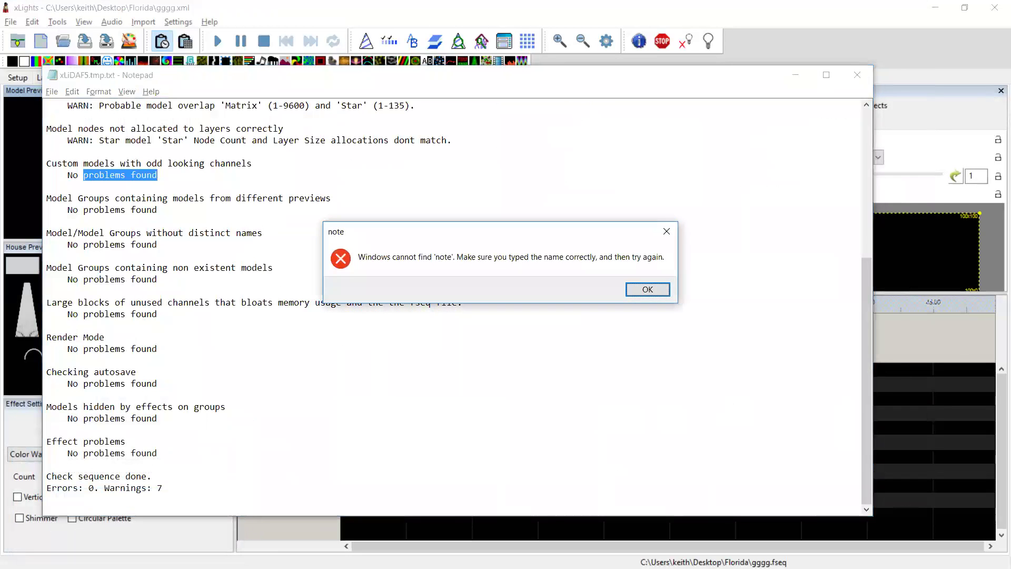
pyautogui.press('Return')
pyautogui.click(174, 542)
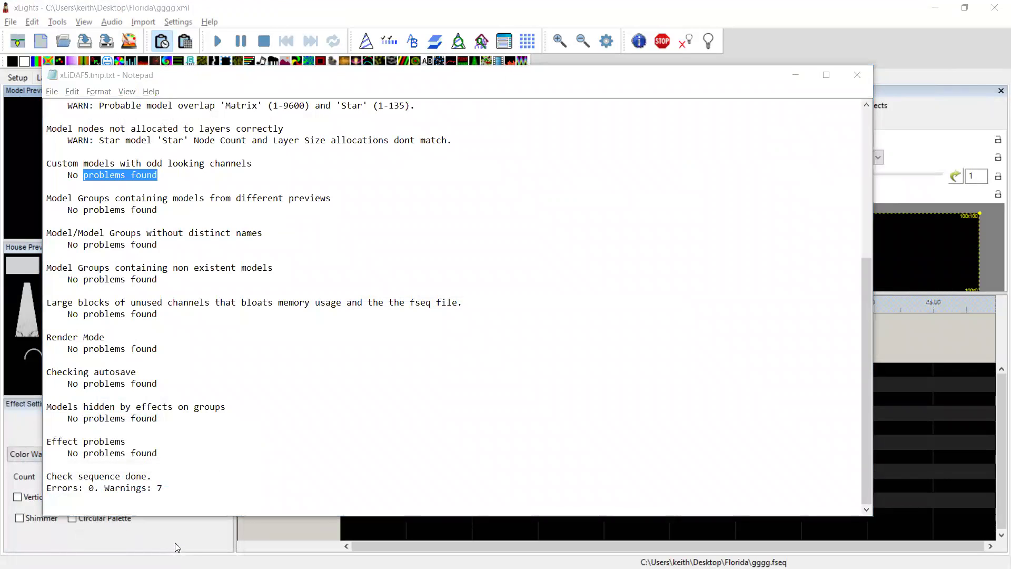
pyautogui.click(237, 368)
pyautogui.hotkey('alt', 'f')
pyautogui.press('Escape')
pyautogui.hotkey('ctrl', 'o')
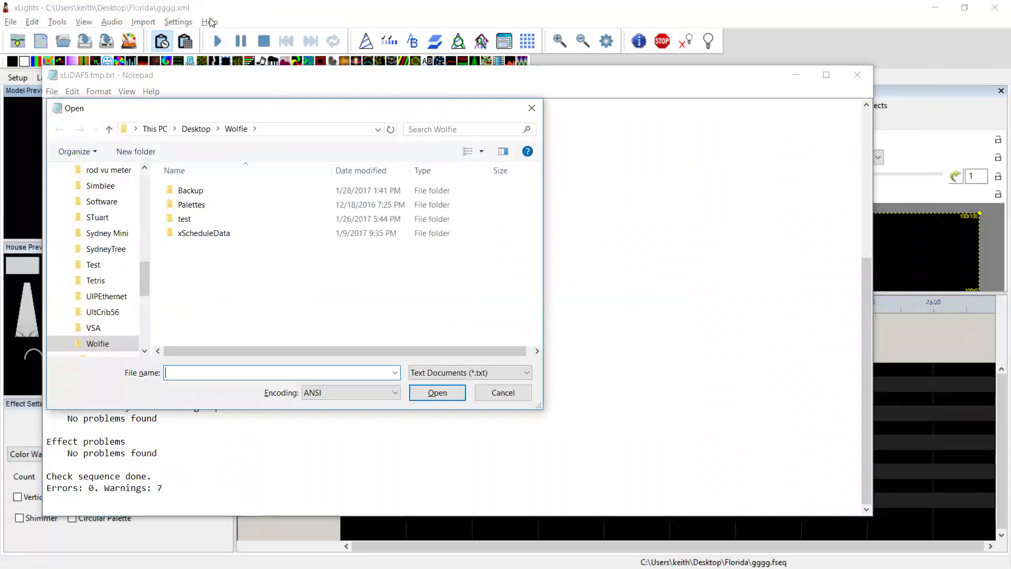
pyautogui.click(437, 5)
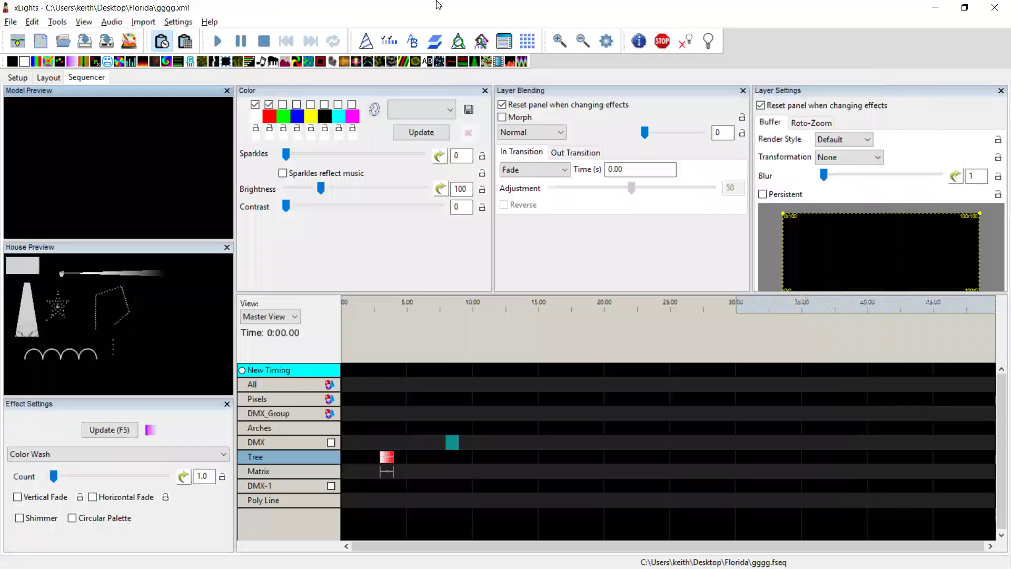
# Step: Open the release notes and go down to the version 2016.48 section
pyautogui.click(209, 22)
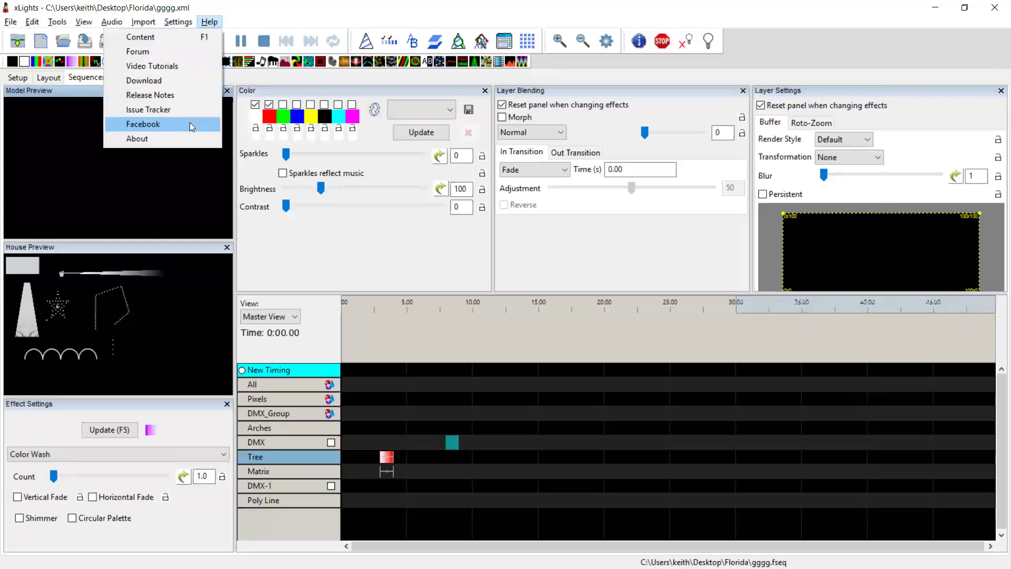
pyautogui.click(185, 96)
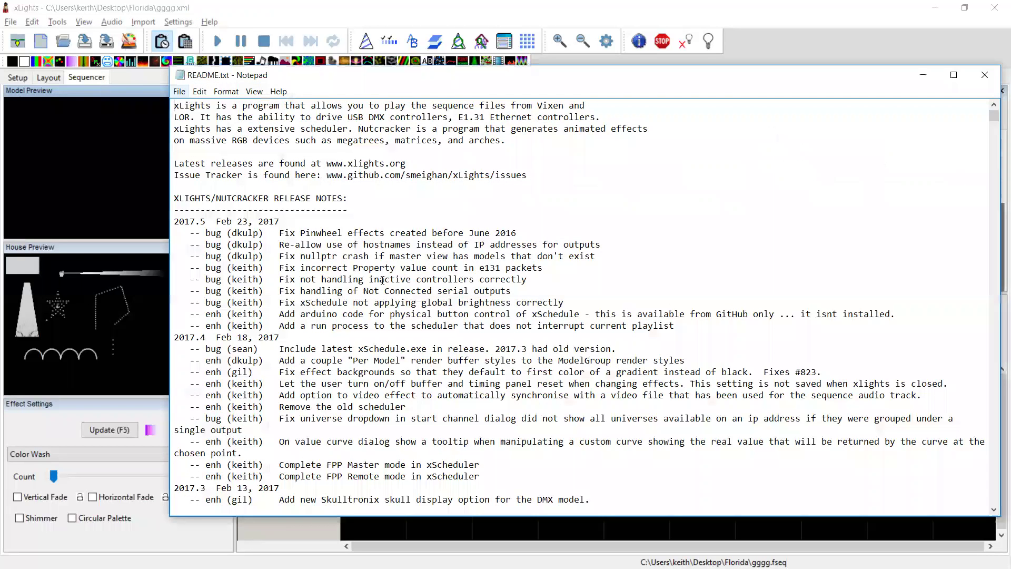
pyautogui.scroll(-20, 383, 280)
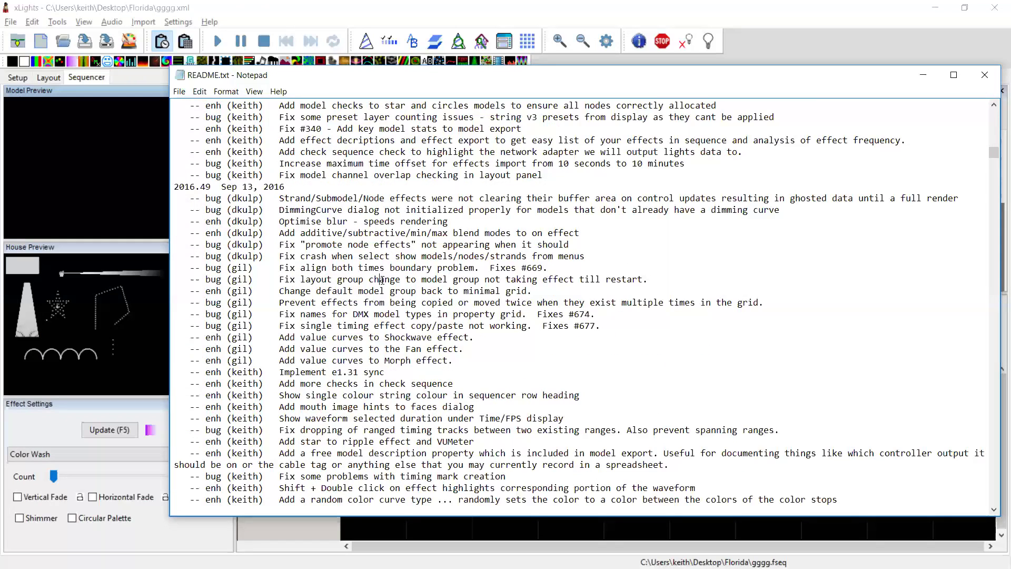
pyautogui.scroll(-11, 382, 280)
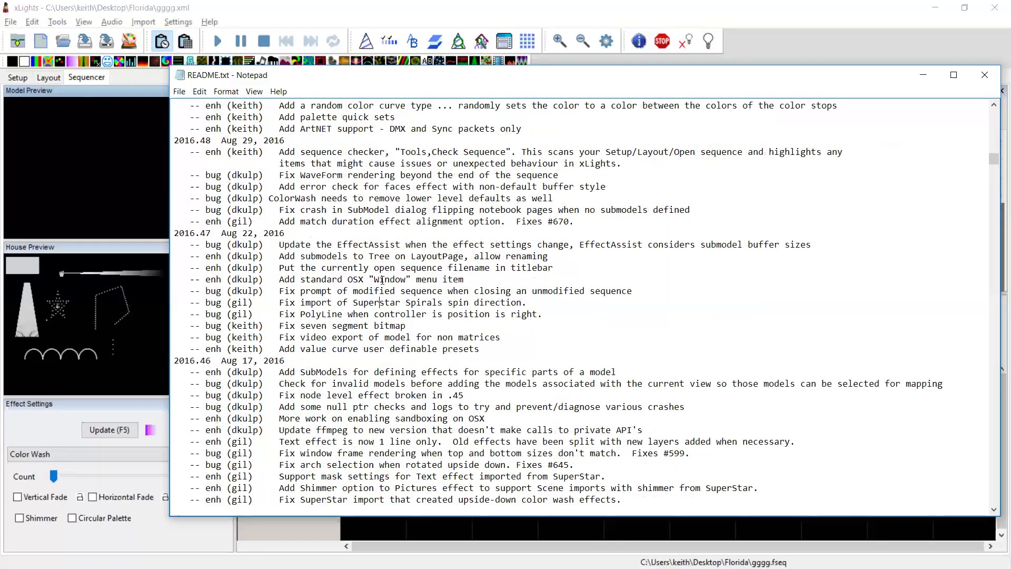
# Step: Go through the entries around version 2016.48 and highlight the line "Add ArtNET support - DMX and Sync packets only"
pyautogui.press('Up')
pyautogui.press('Up')
pyautogui.press('Down')
pyautogui.press('Down')
pyautogui.press('Up')
pyautogui.press('Up')
pyautogui.press('Up')
pyautogui.press('Up')
pyautogui.press('Up')
pyautogui.press('Up')
pyautogui.press('Up')
pyautogui.press('Up')
pyautogui.press('Up')
pyautogui.press('Up')
pyautogui.press('Up')
pyautogui.press('Down')
pyautogui.press('Down')
pyautogui.press('Up')
pyautogui.press('Up')
pyautogui.press('Up')
pyautogui.press('Up')
pyautogui.press('Up')
pyautogui.press('Up')
pyautogui.press('Up')
pyautogui.press('Up')
pyautogui.press('Up')
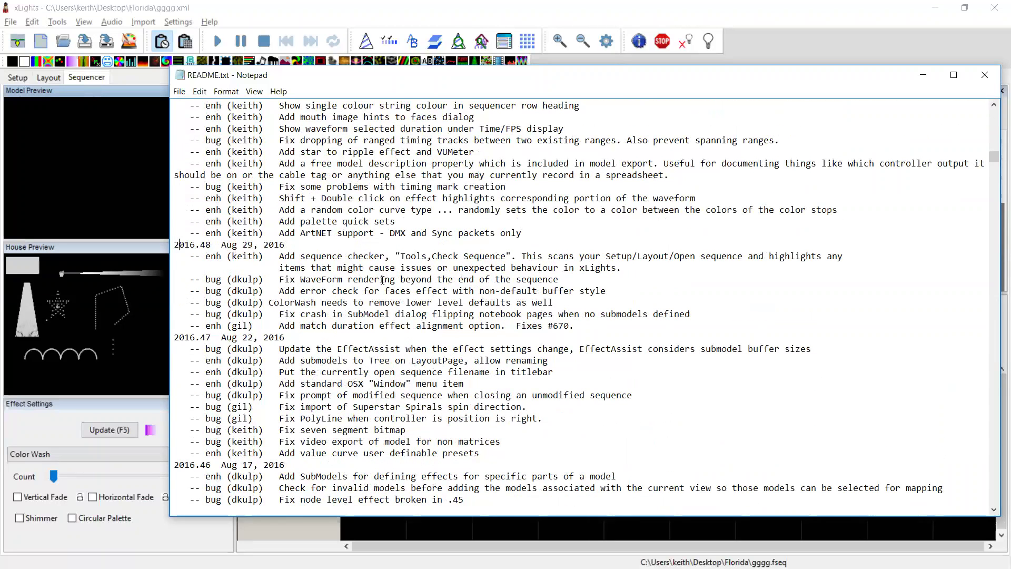
pyautogui.hotkey('shift', 'Up')
# Step: Start adding an ArtNET output in the xLights lighting networks setup, with the IP address 192.168.0.1
pyautogui.hotkey('alt', 'Tab')
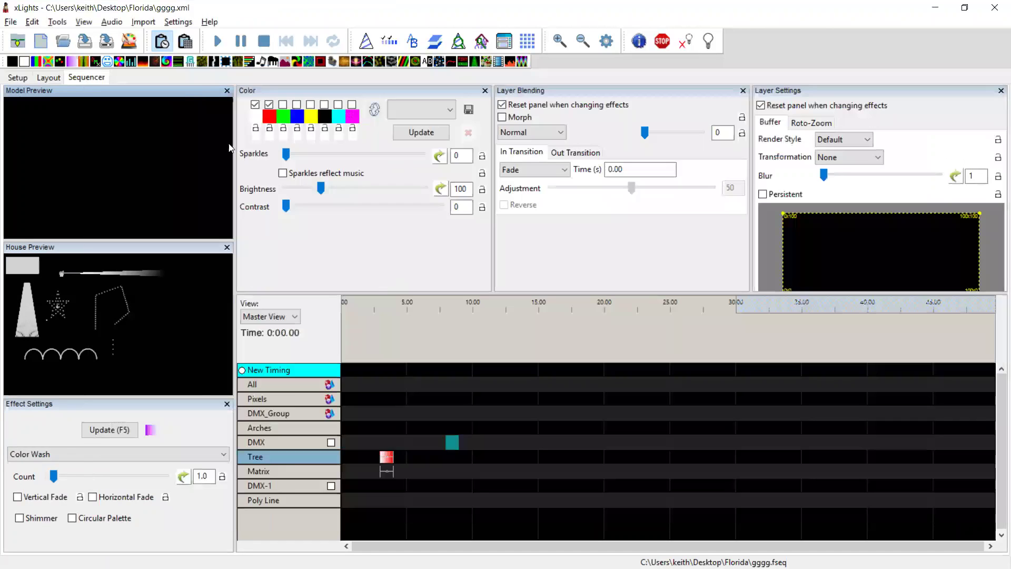
pyautogui.click(26, 78)
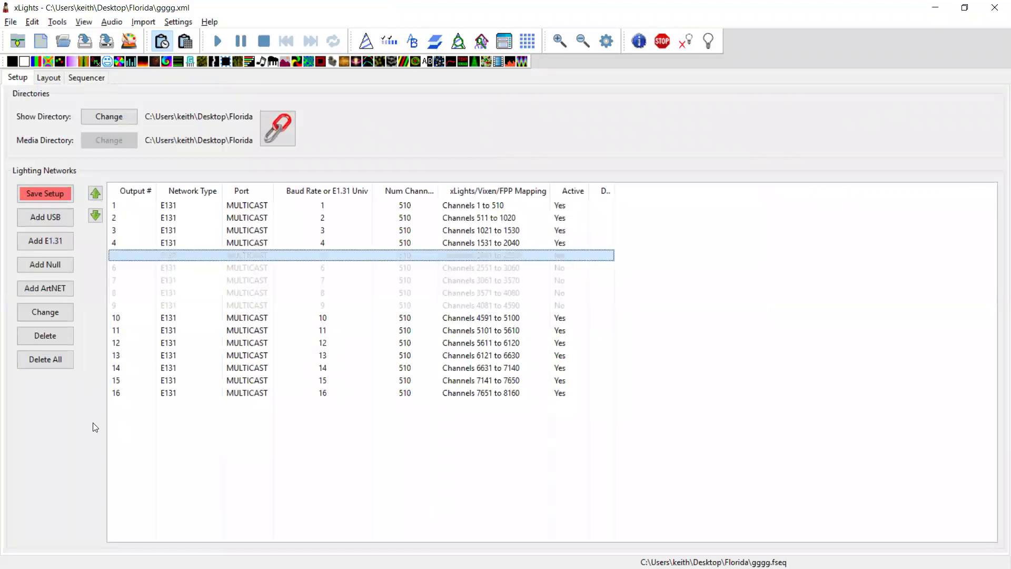
pyautogui.click(45, 288)
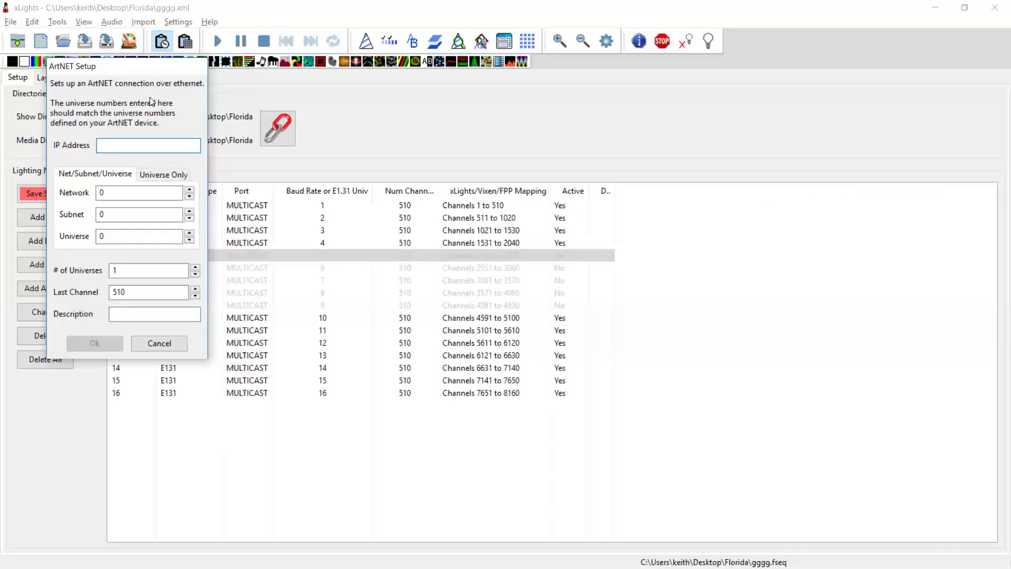
pyautogui.moveTo(129, 69); pyautogui.dragTo(422, 145)
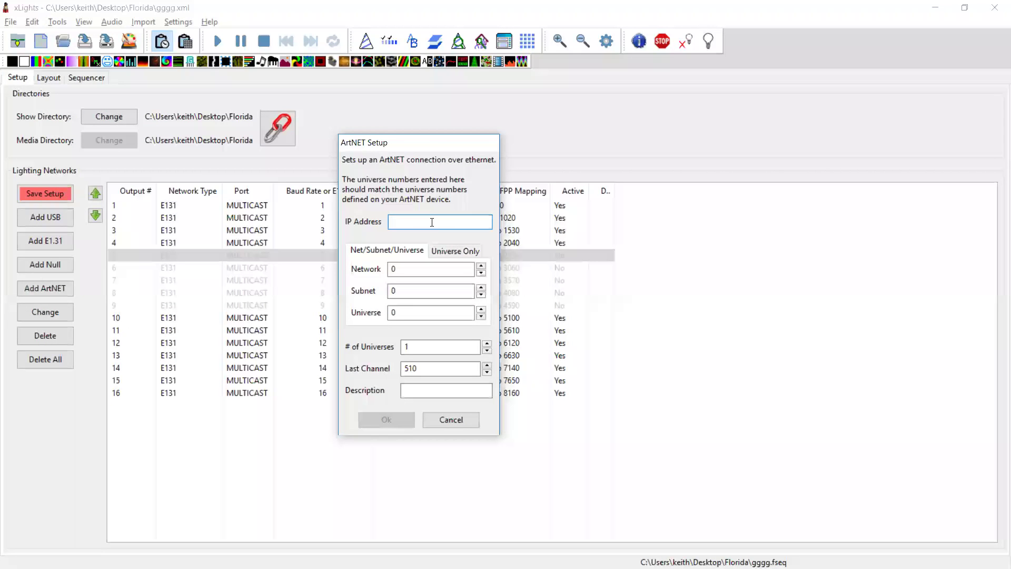
pyautogui.write('192.168.0.1')
pyautogui.press('Tab')
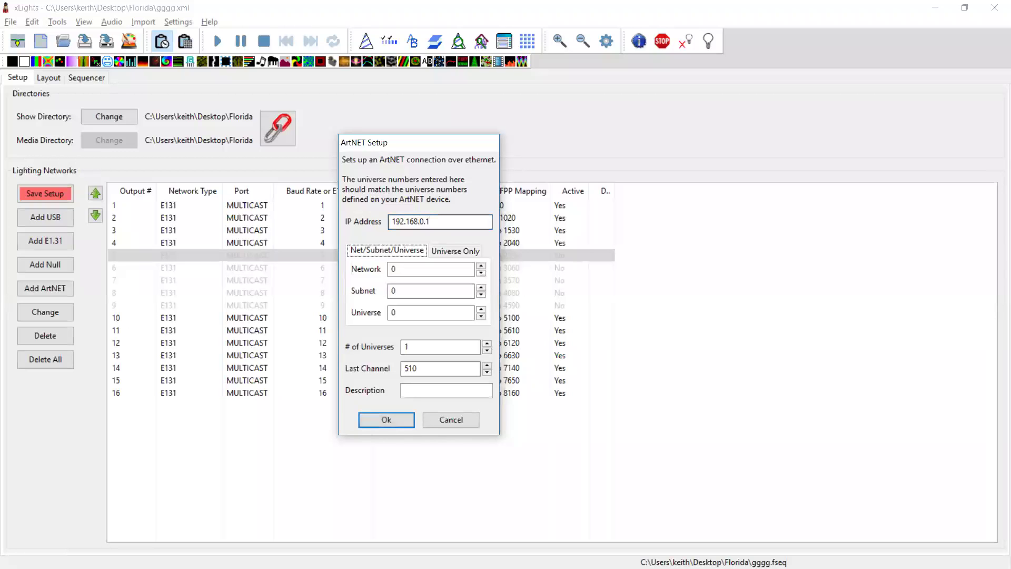
# Step: Set the ArtNET output's Subnet to 2 and Universe to 2
pyautogui.click(420, 267)
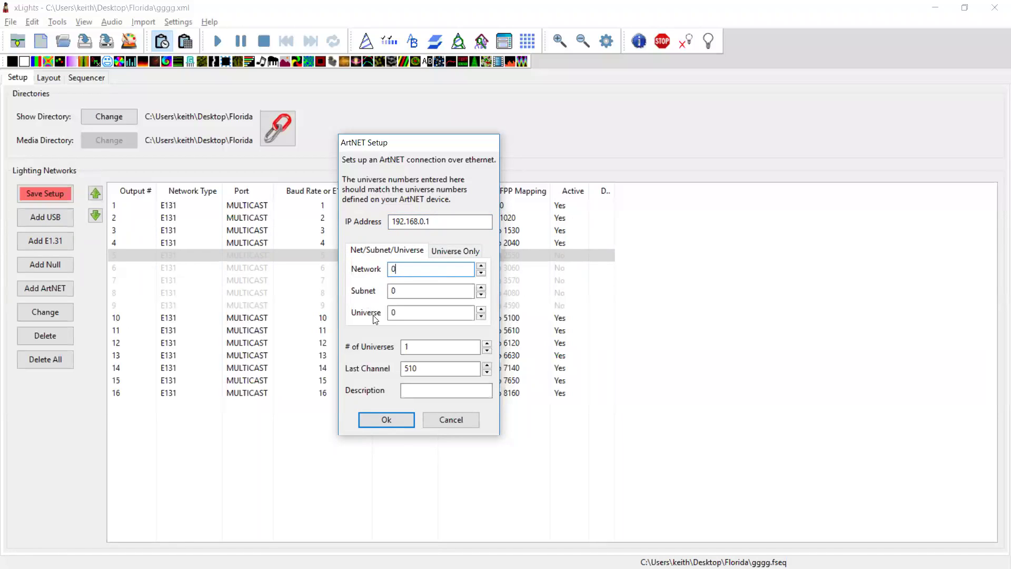
pyautogui.click(481, 287)
pyautogui.click(481, 288)
pyautogui.click(481, 309)
pyautogui.click(481, 309)
# Step: Raise the ArtNET universe by four in its universe-only form, and return to the Net/Subnet/Universe form
pyautogui.click(456, 251)
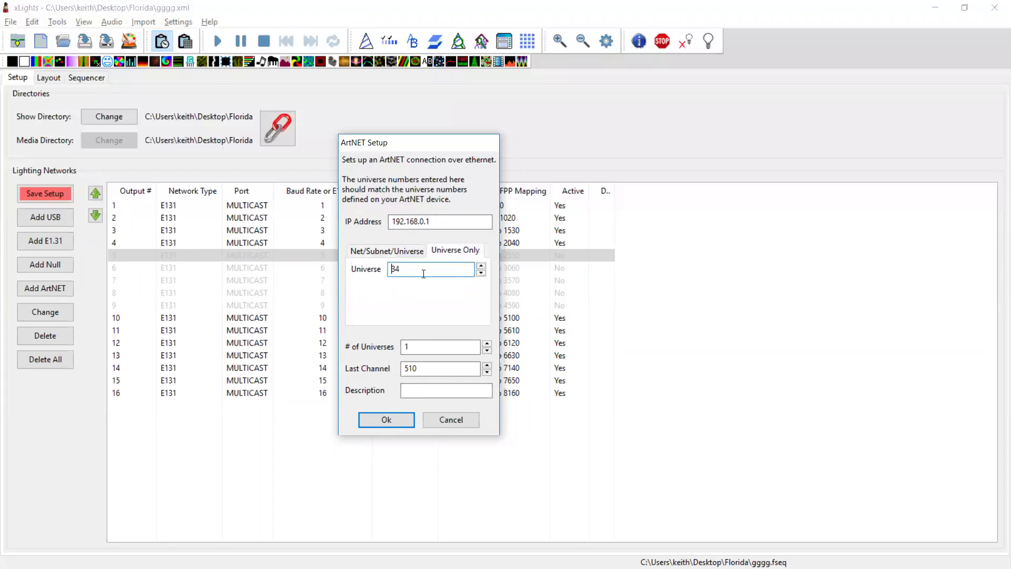
pyautogui.click(481, 266)
pyautogui.click(481, 267)
pyautogui.click(481, 267)
pyautogui.click(480, 266)
pyautogui.click(405, 252)
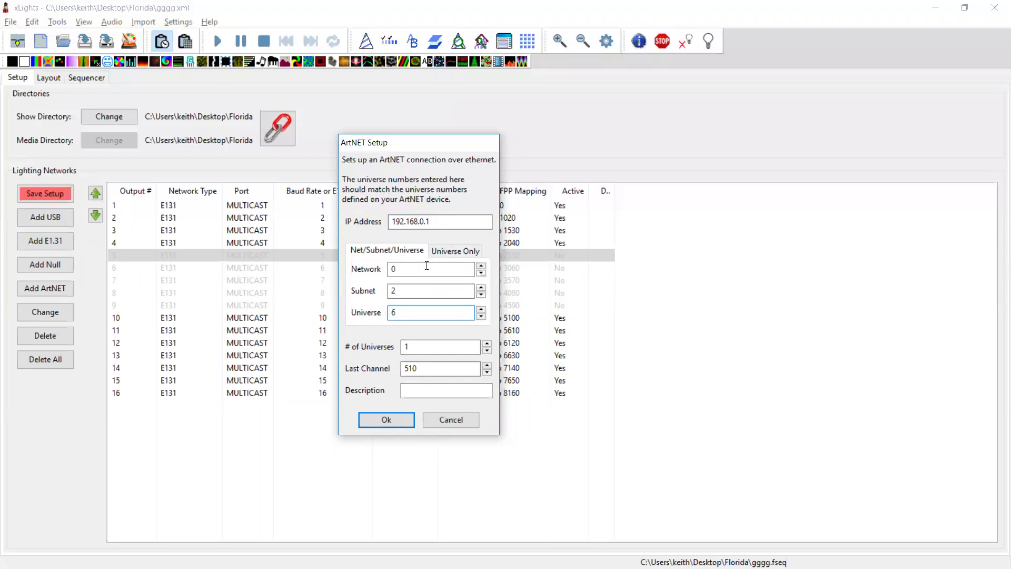
# Step: Add the ArtNET output with one universe, and select it in the lighting networks list
pyautogui.click(437, 345)
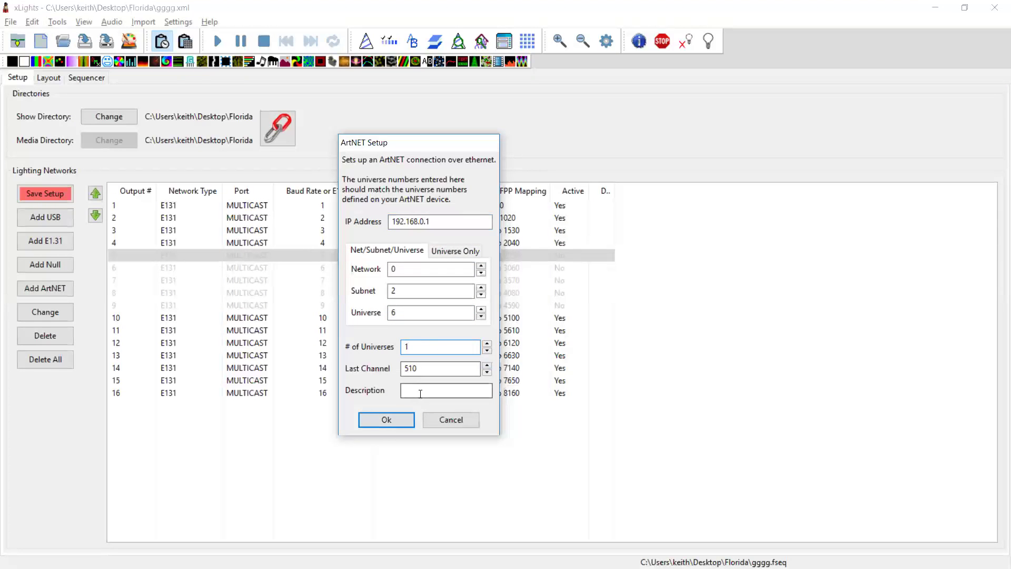
pyautogui.click(388, 420)
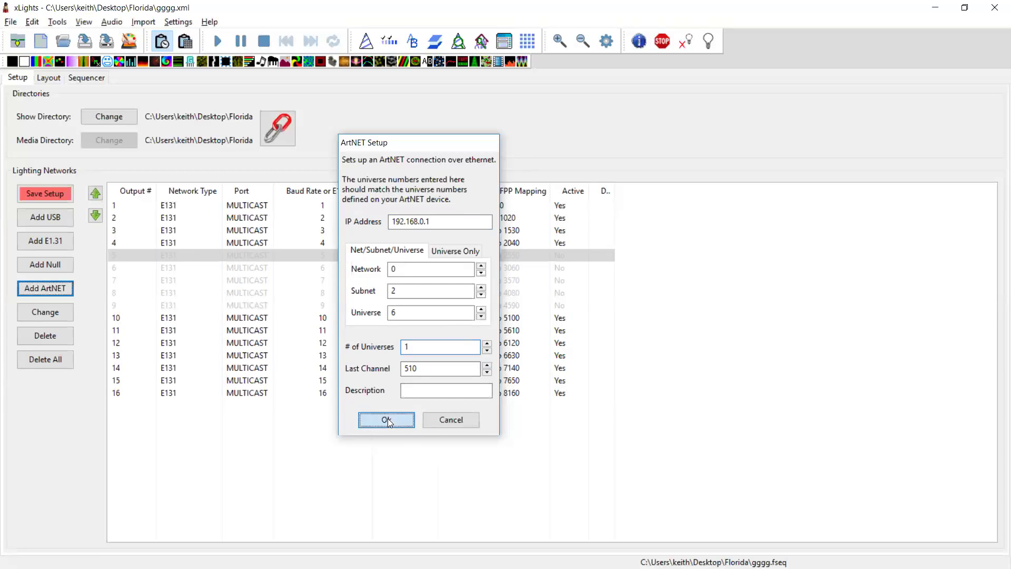
pyautogui.click(199, 408)
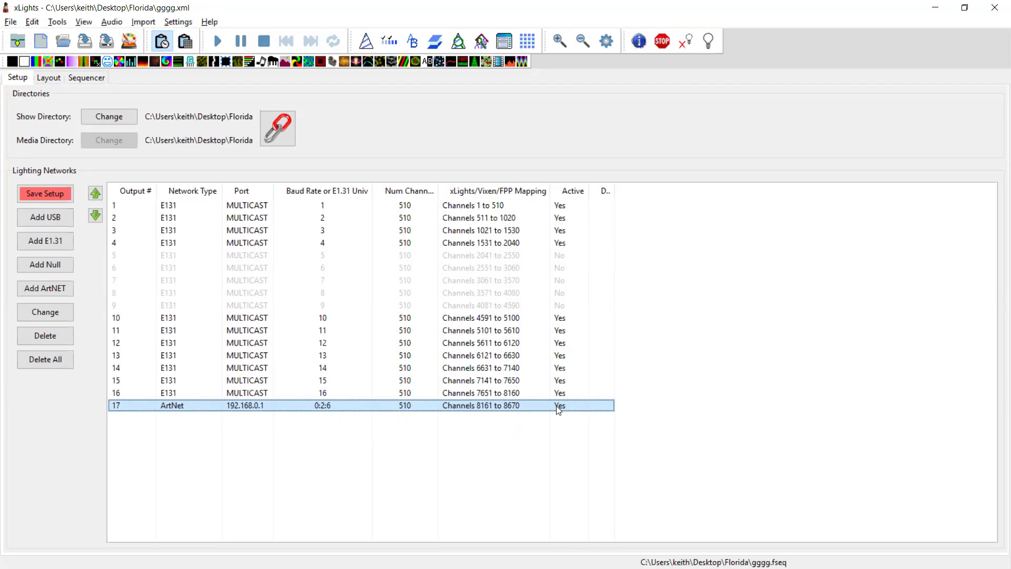
pyautogui.moveTo(562, 404); pyautogui.dragTo(560, 407)
# Step: Turn on Frame Sync and set the E1.31 Sync Universe to 20000
pyautogui.click(182, 25)
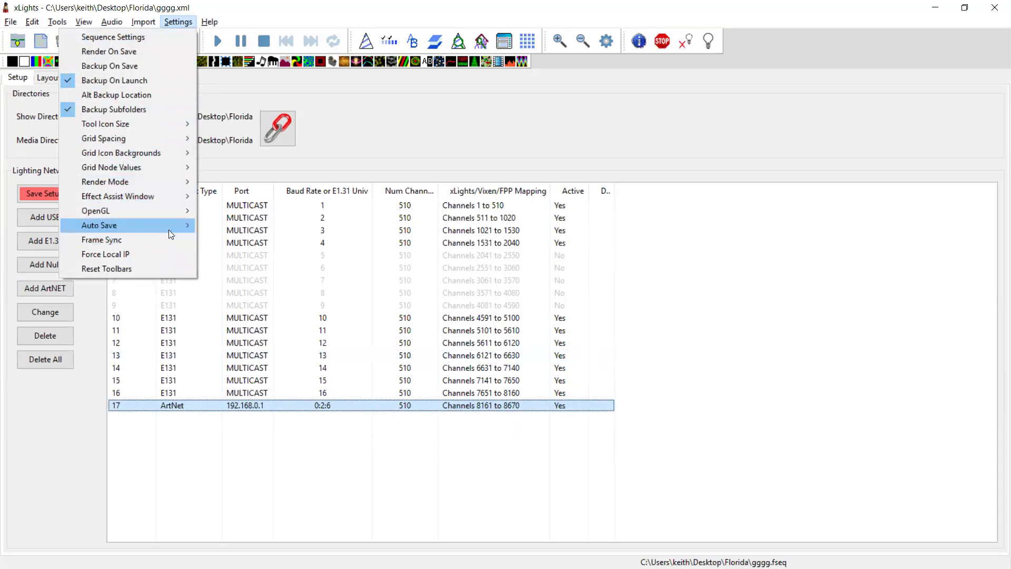
pyautogui.click(105, 239)
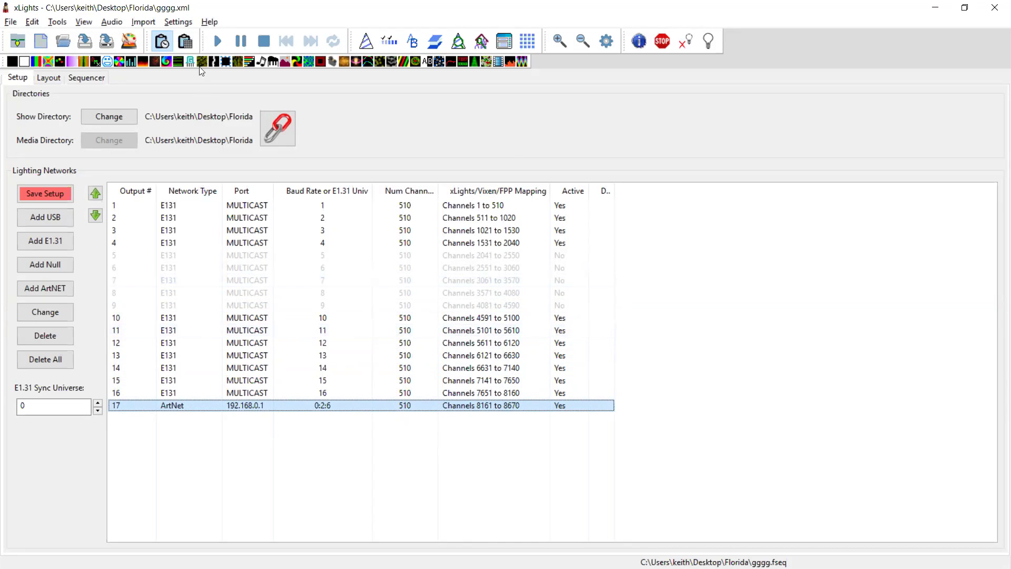
pyautogui.click(200, 404)
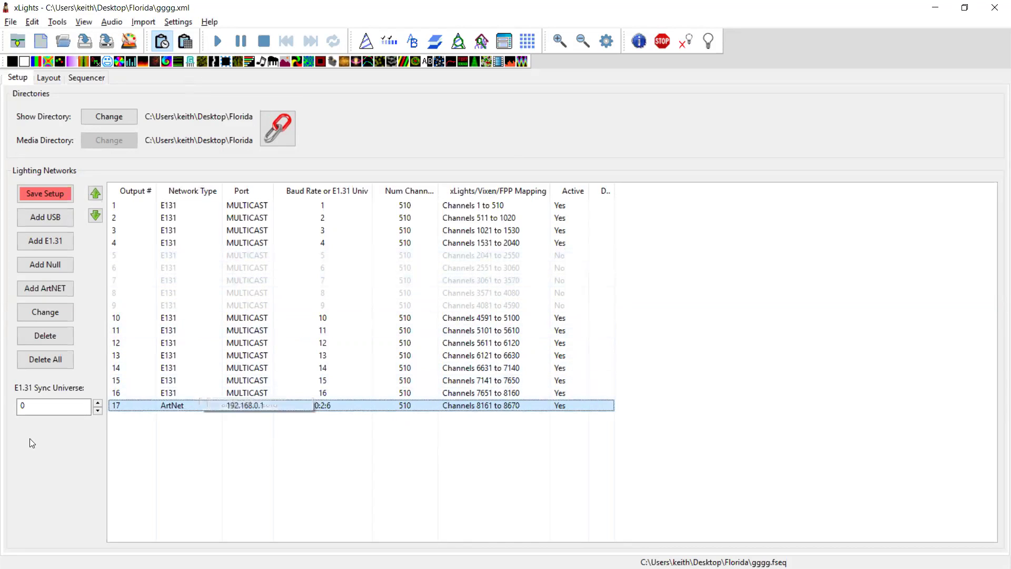
pyautogui.click(41, 406)
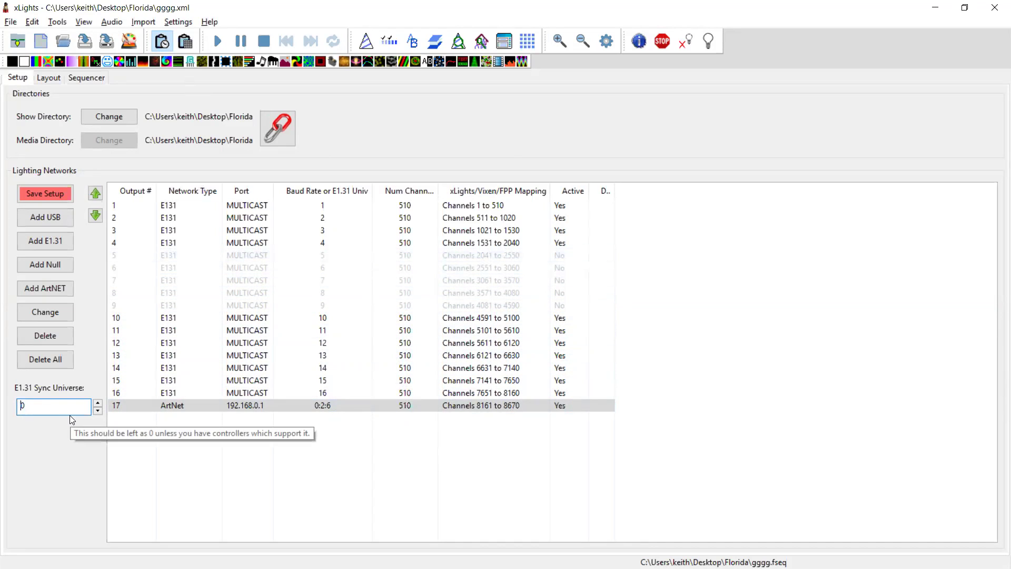
pyautogui.write('20000')
pyautogui.click(120, 403)
pyautogui.click(121, 428)
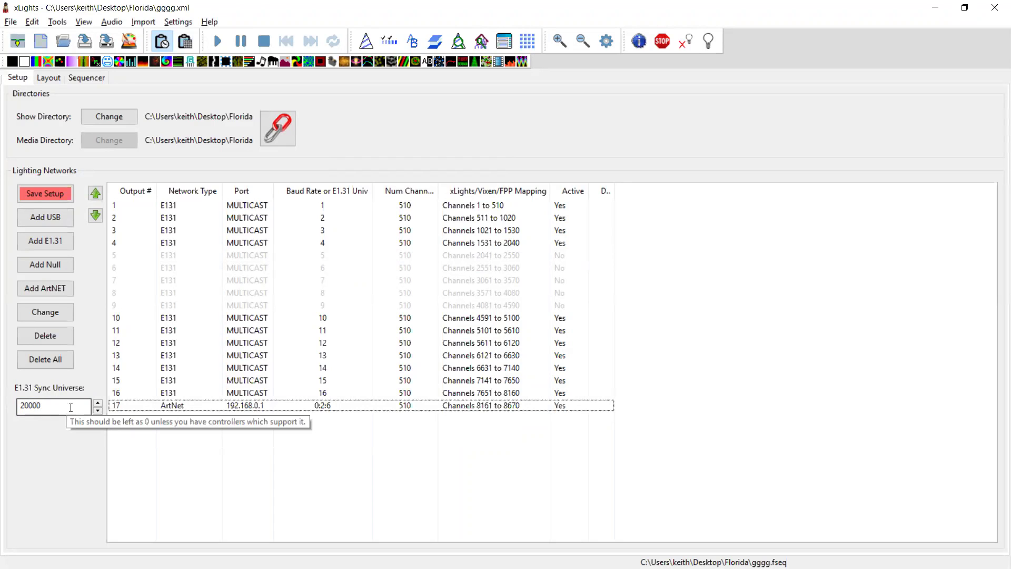
# Step: Select the E1.31 Sync Universe value, and turn Frame Sync back off
pyautogui.click(42, 406)
pyautogui.moveTo(42, 405); pyautogui.dragTo(6, 403)
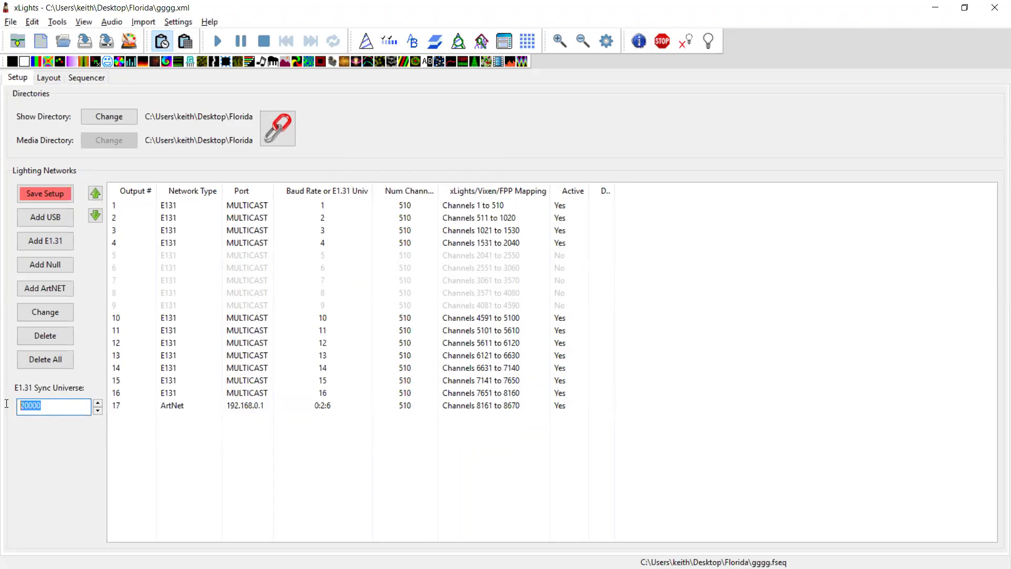
pyautogui.click(36, 405)
pyautogui.doubleClick(37, 405)
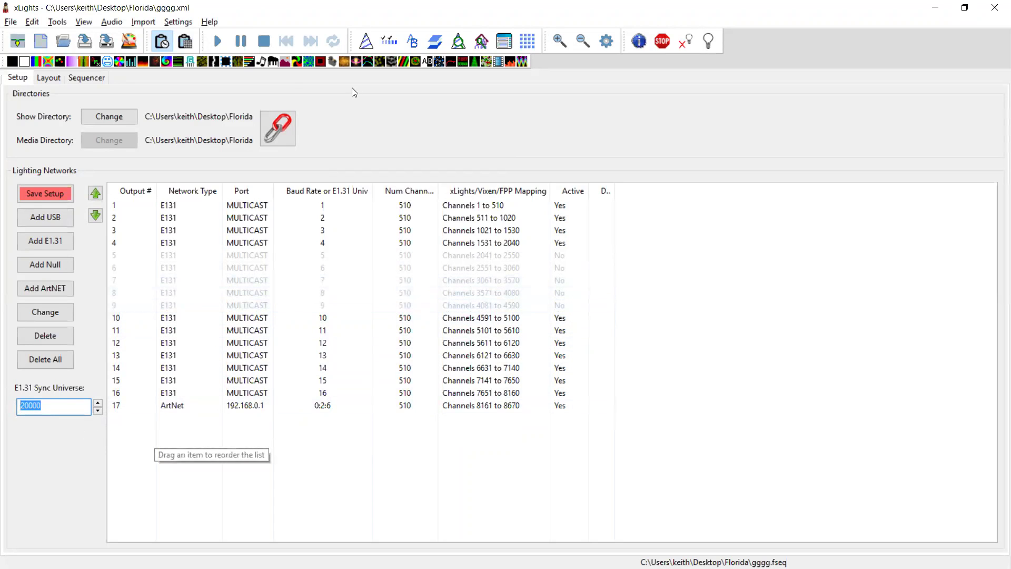
pyautogui.click(179, 22)
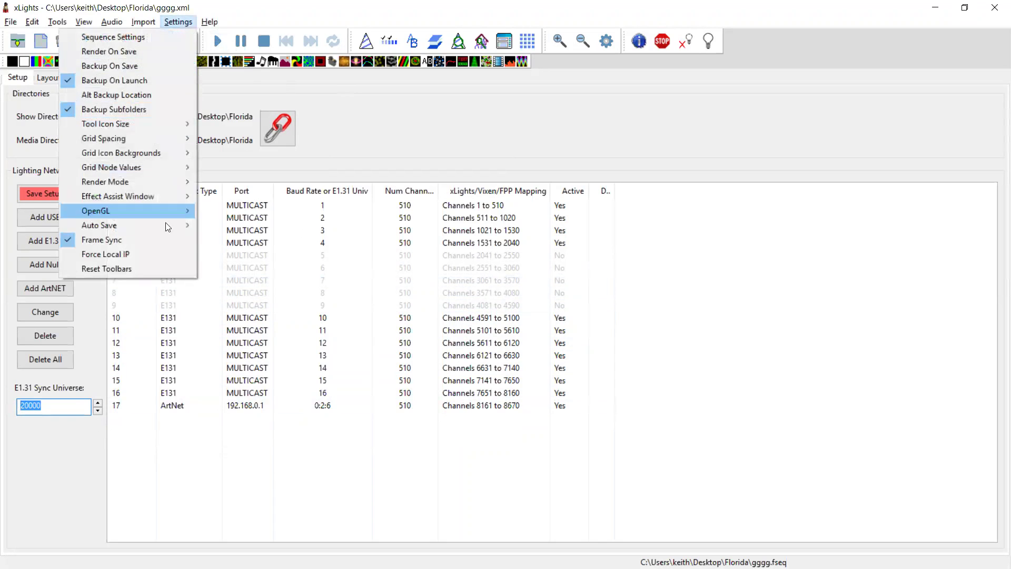
pyautogui.click(162, 239)
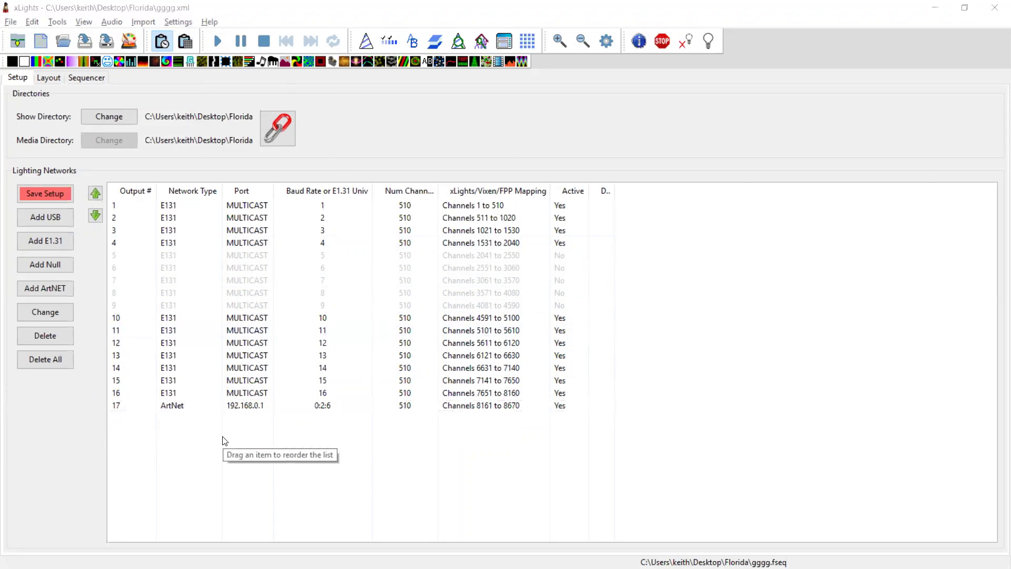
# Step: Switch to README.txt in Notepad and highlight the "Add palette quick sets" line in the release notes
pyautogui.hotkey('alt', 'Tab')
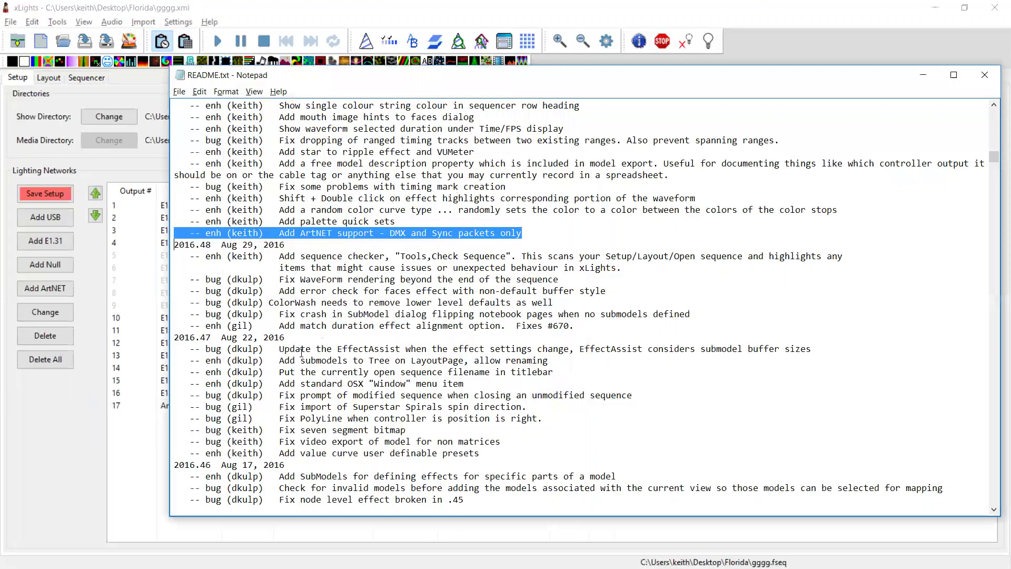
pyautogui.click(486, 223)
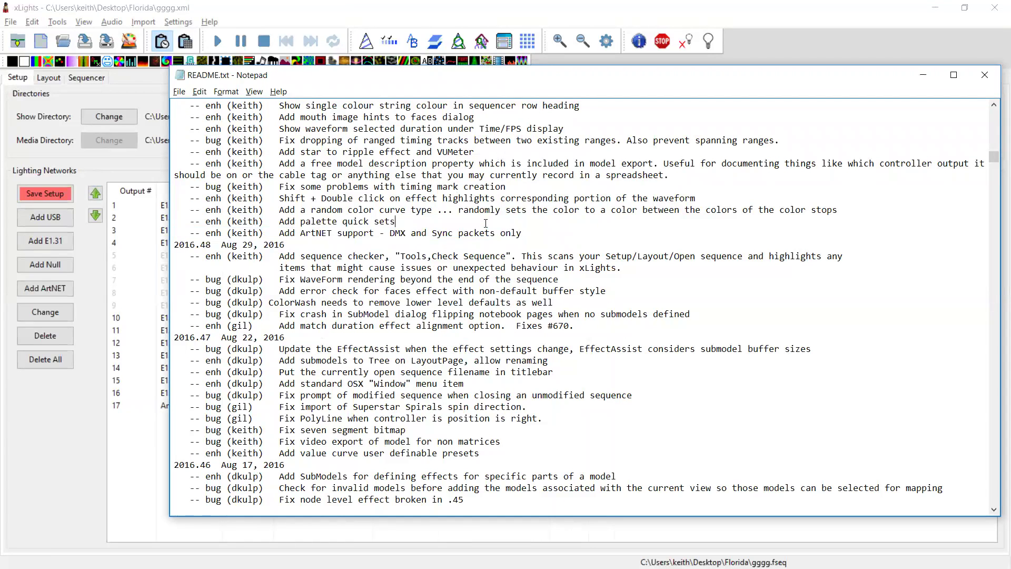
pyautogui.hotkey('shift', 'Up')
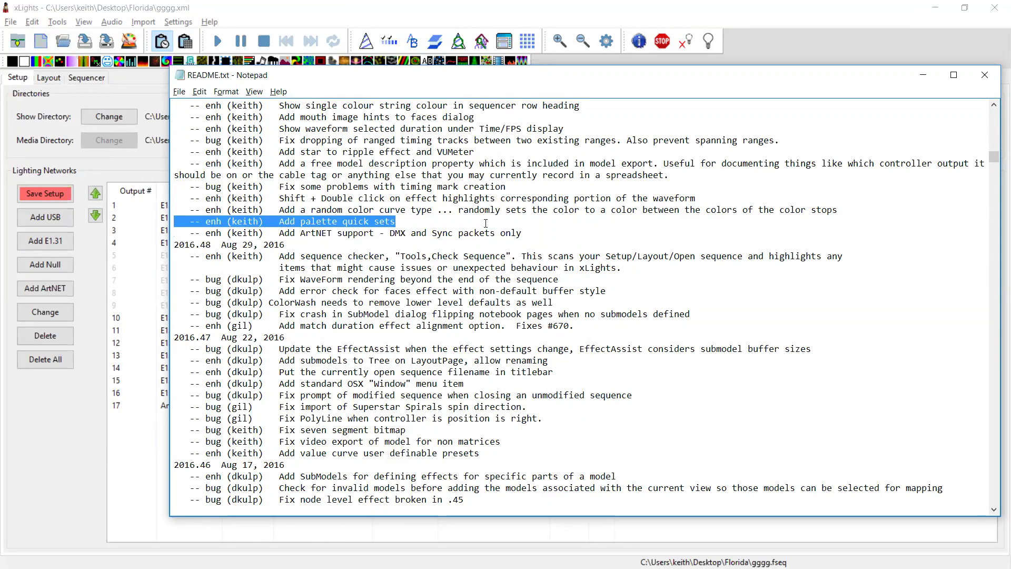
# Step: Switch back to xLights and add a Bars effect to the Matrix row in the Sequencer, spanning about 8.2 to 13.65 seconds
pyautogui.hotkey('alt', 'Tab')
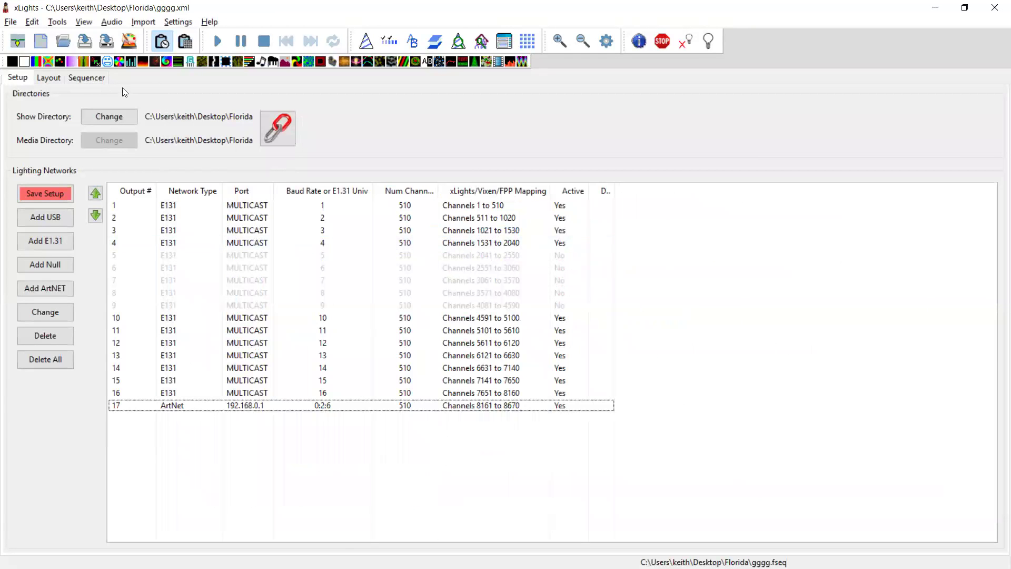
pyautogui.click(86, 78)
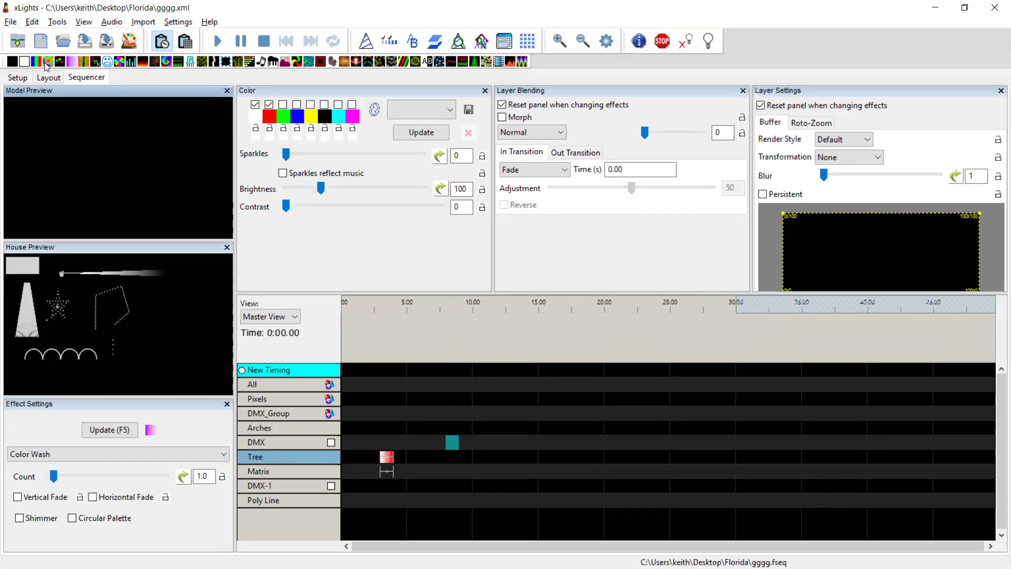
pyautogui.moveTo(338, 327); pyautogui.dragTo(450, 472)
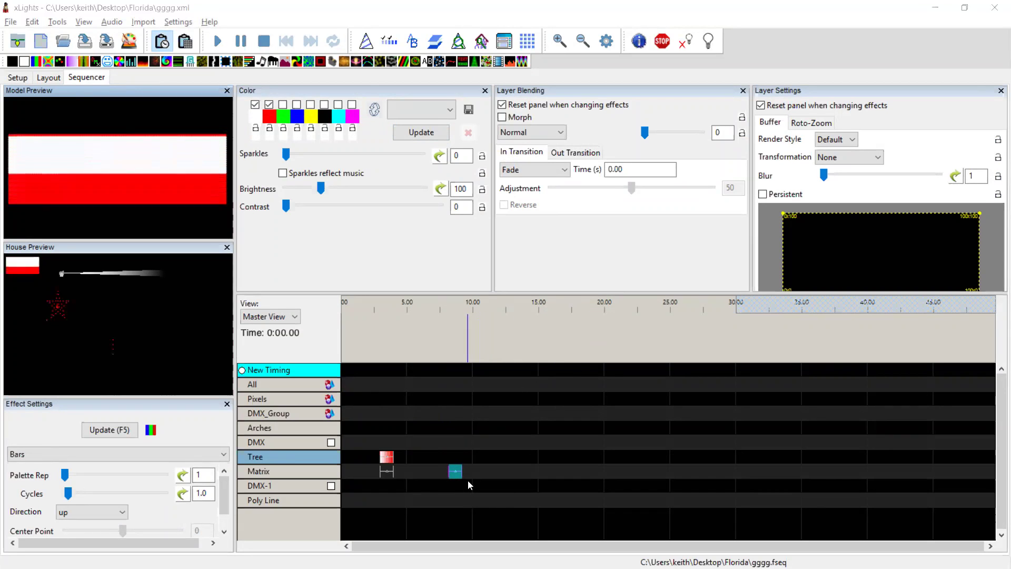
pyautogui.moveTo(461, 475); pyautogui.dragTo(520, 475)
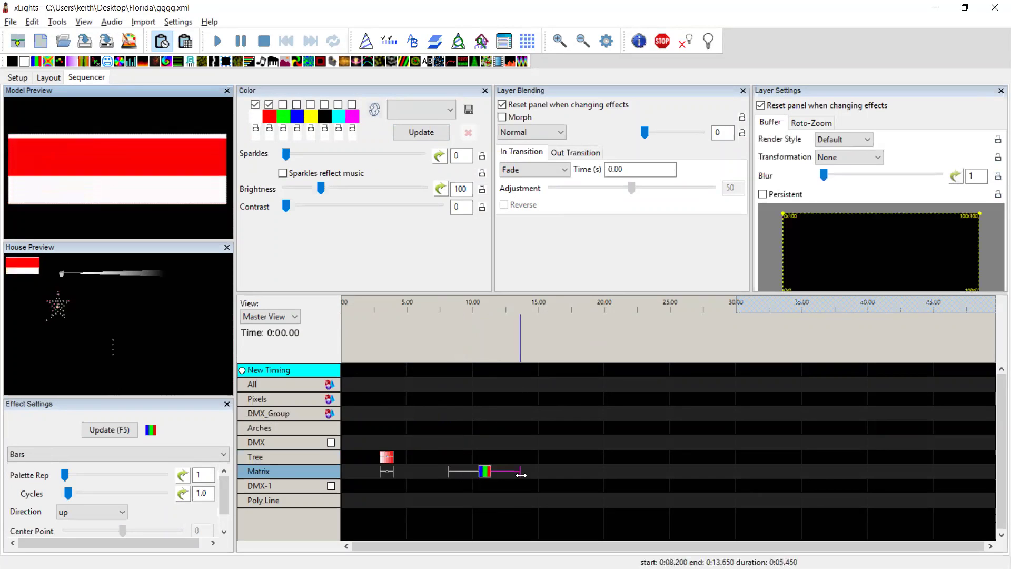
# Step: Enable the green color alongside white and red for the Bars effect, and save the palette as a quick set
pyautogui.click(283, 104)
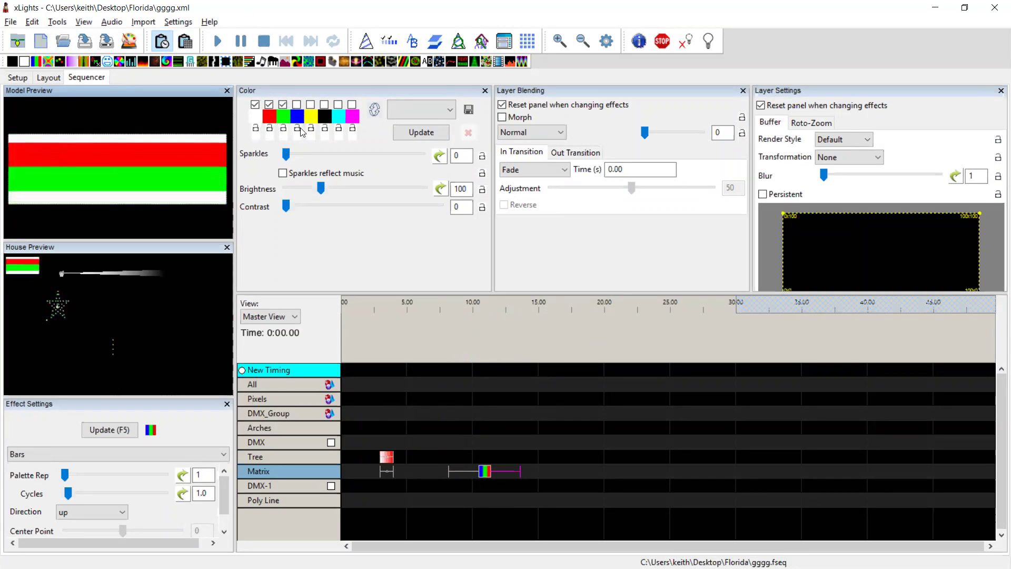
pyautogui.click(467, 111)
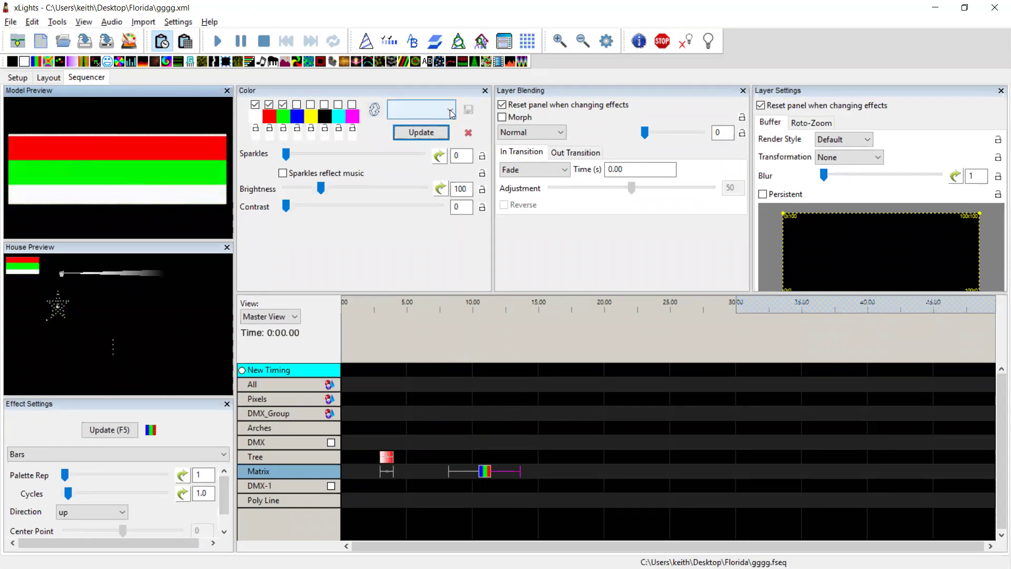
# Step: Change the effect's green color to dark green, and restore the colors by loading the saved palette
pyautogui.click(283, 118)
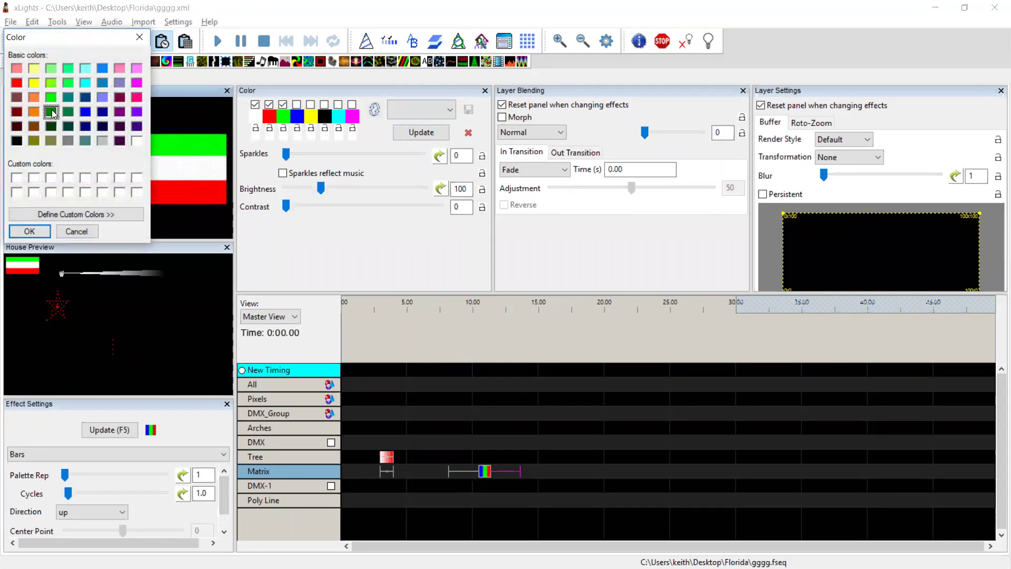
pyautogui.click(29, 231)
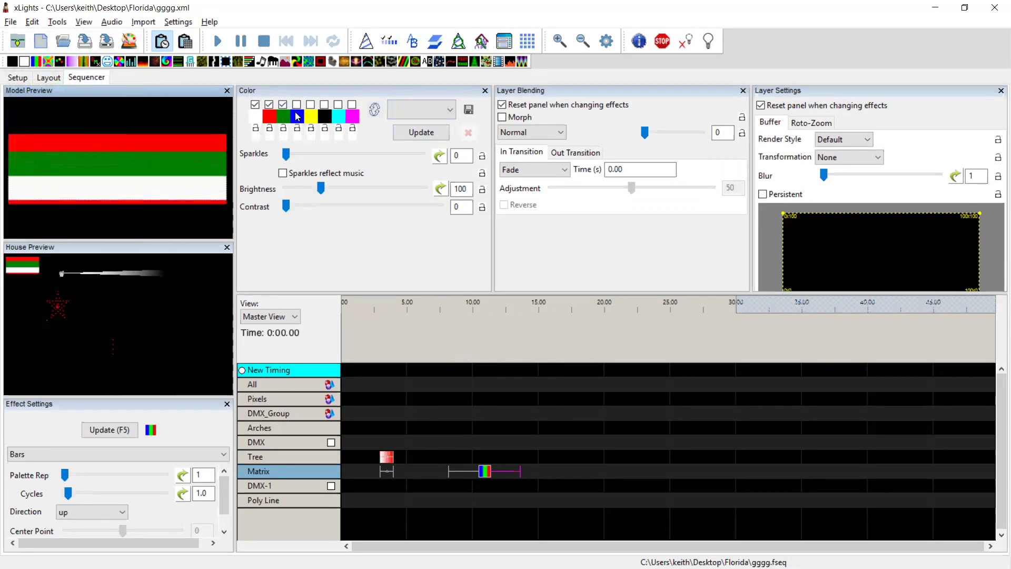
pyautogui.click(445, 109)
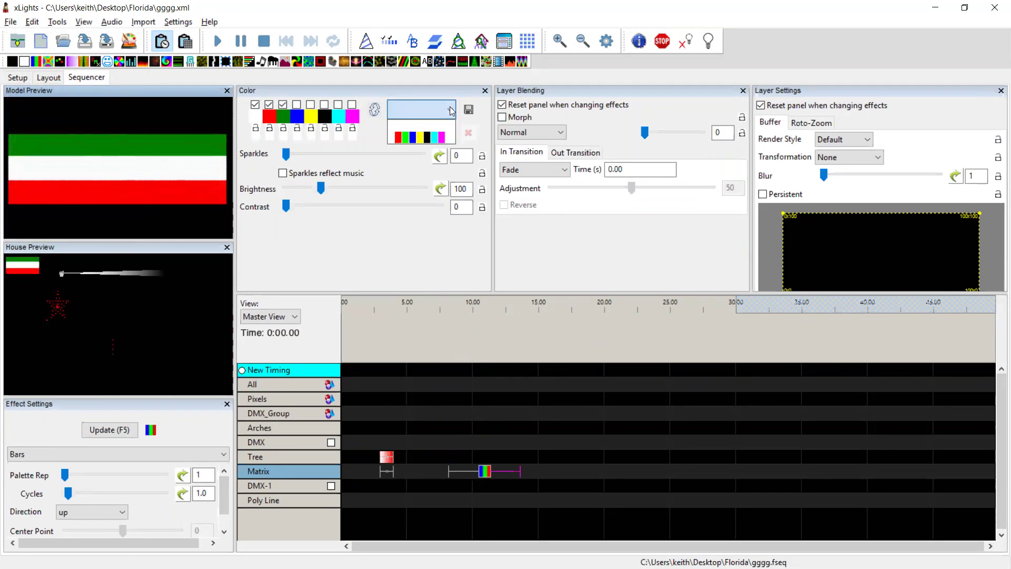
pyautogui.click(431, 133)
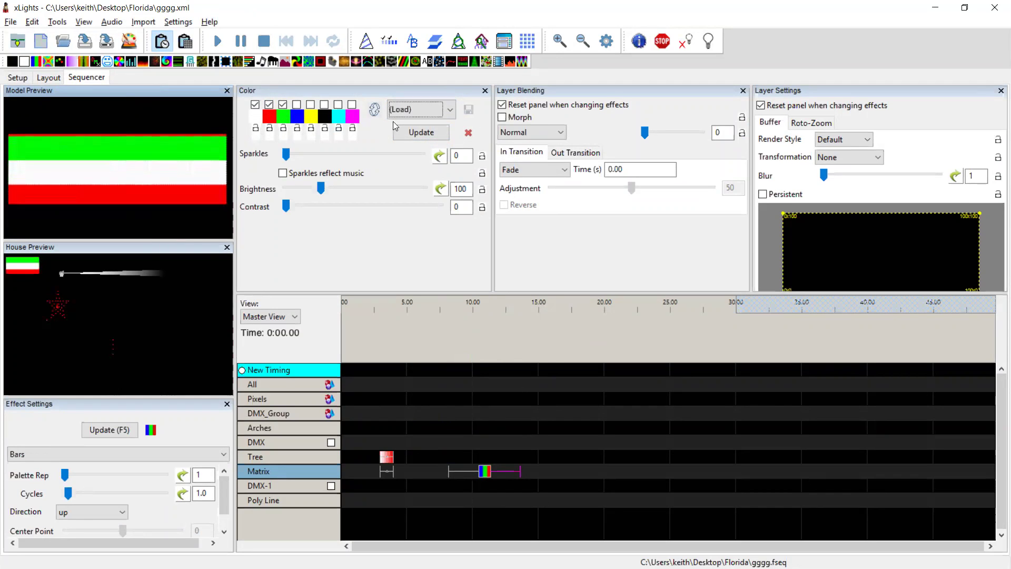
# Step: Reverse the palette's color order back and forth, and reload the saved palette
pyautogui.click(375, 109)
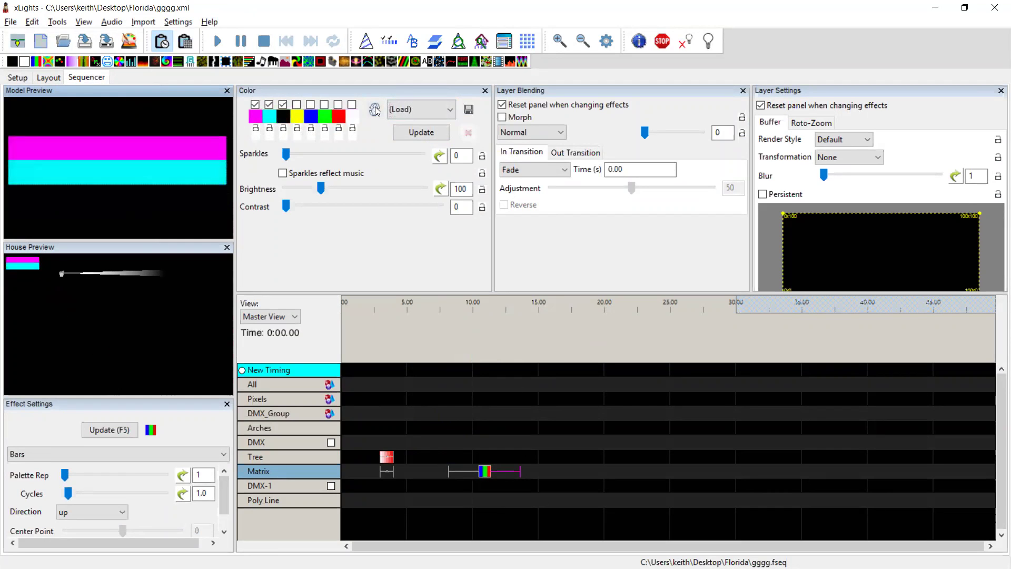
pyautogui.click(375, 109)
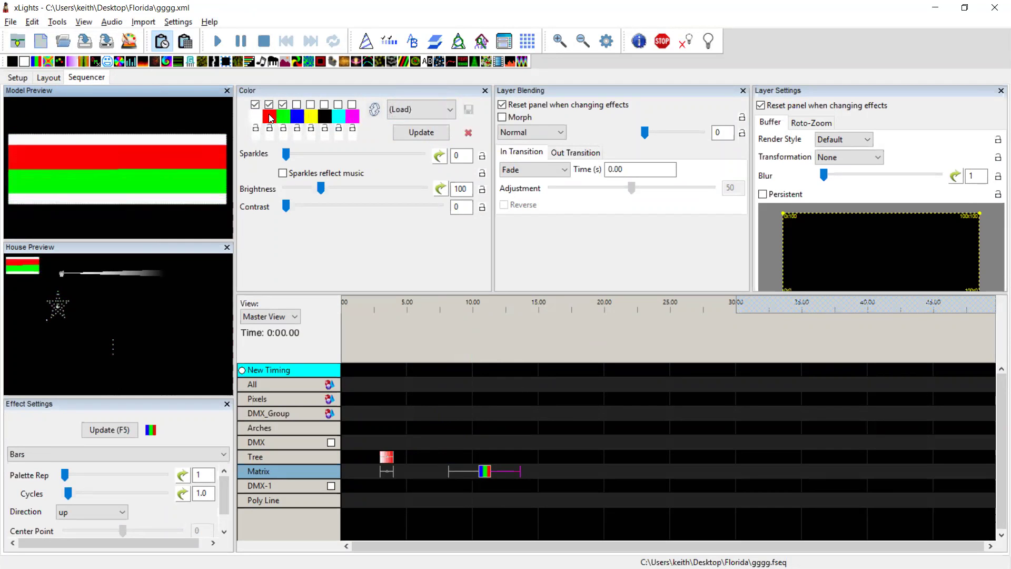
pyautogui.click(374, 109)
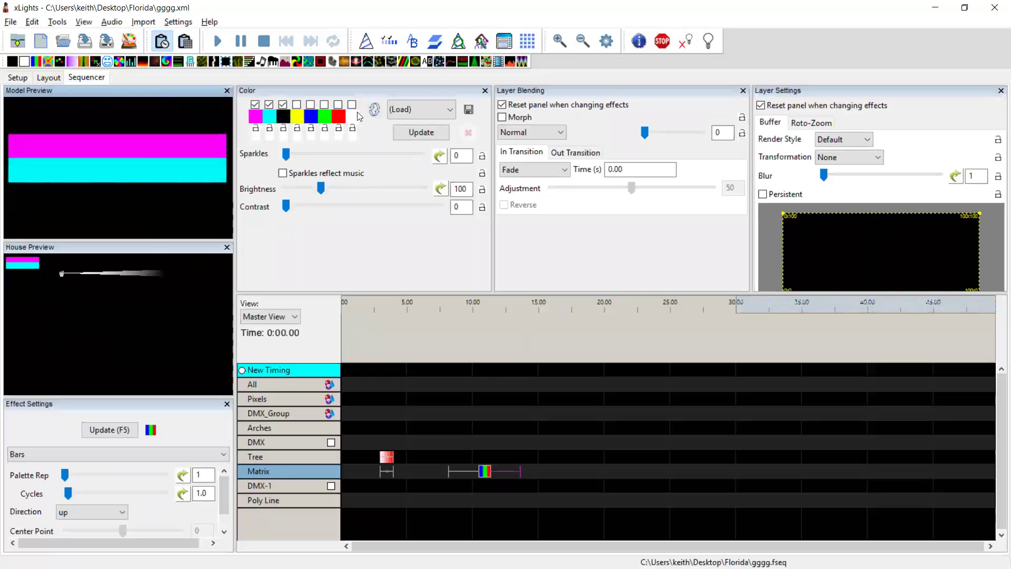
pyautogui.click(351, 117)
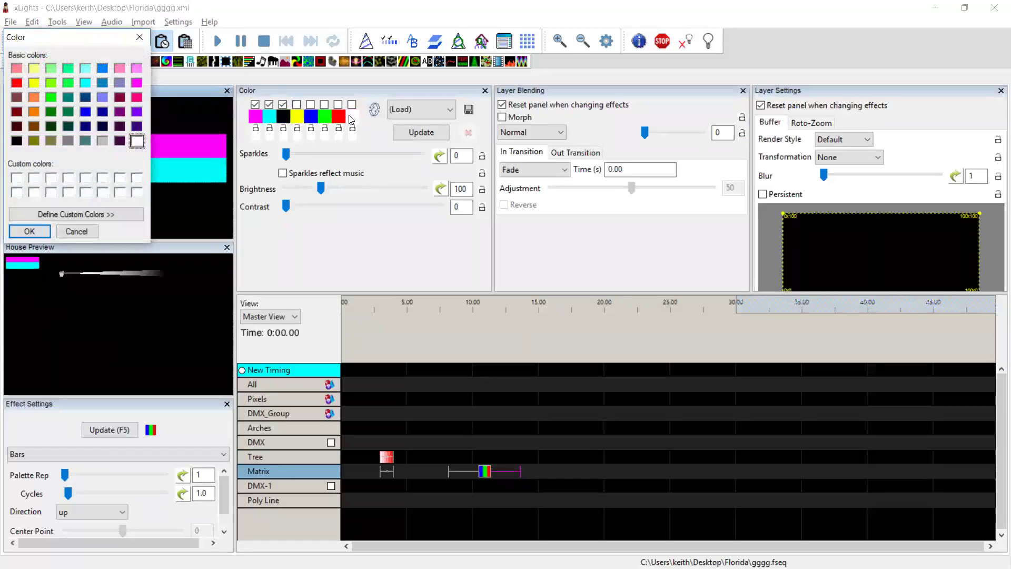
pyautogui.click(76, 232)
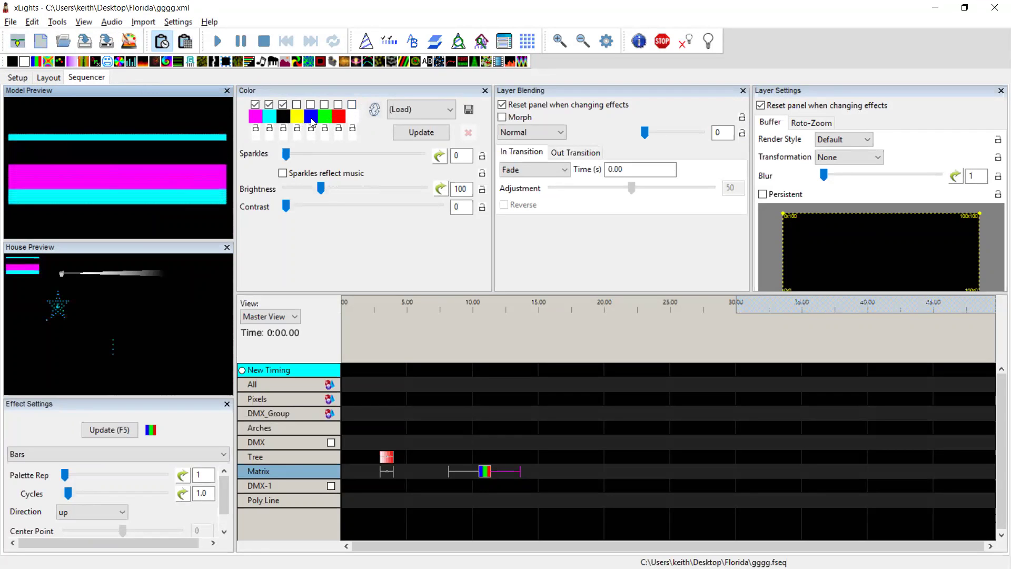
pyautogui.click(416, 109)
pyautogui.click(416, 138)
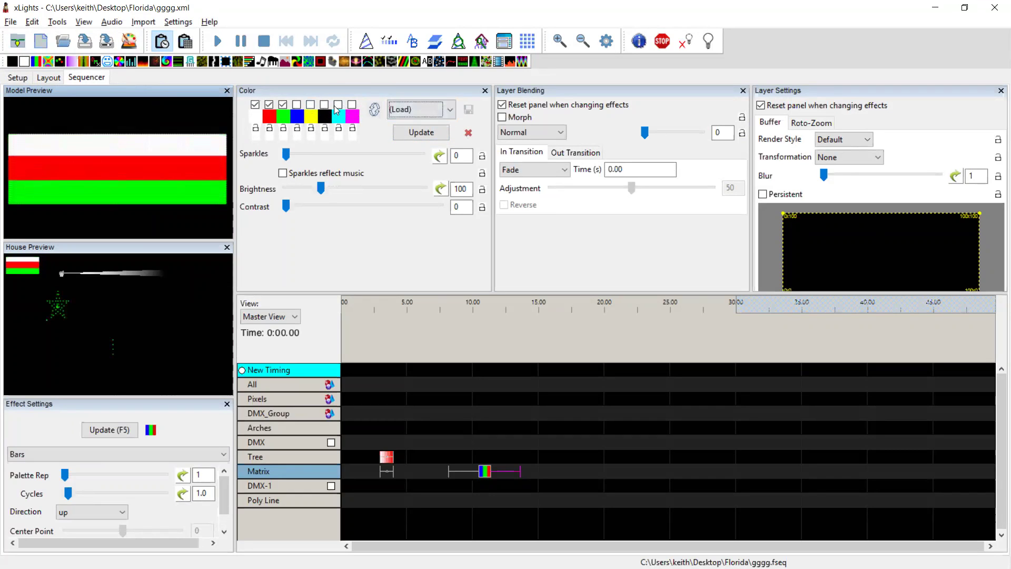
# Step: Delete the saved palette quick set, and check the list of saved palettes
pyautogui.click(449, 113)
pyautogui.click(450, 114)
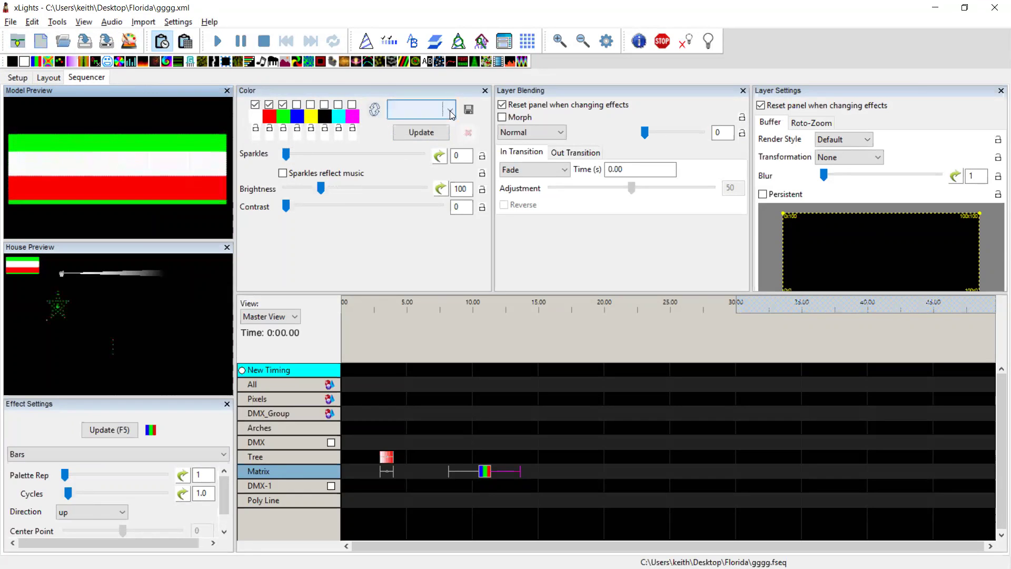
pyautogui.click(451, 114)
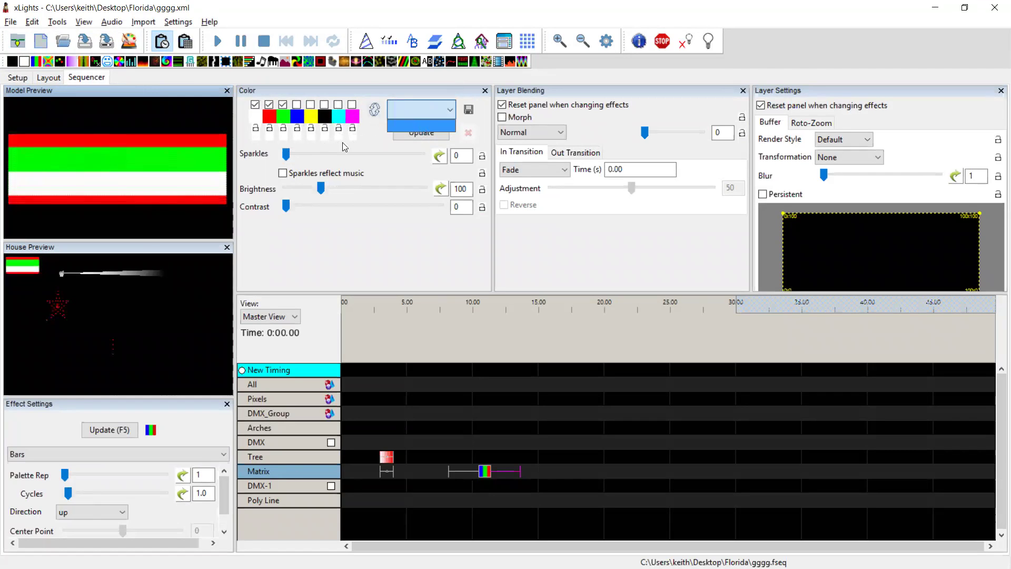
pyautogui.click(342, 142)
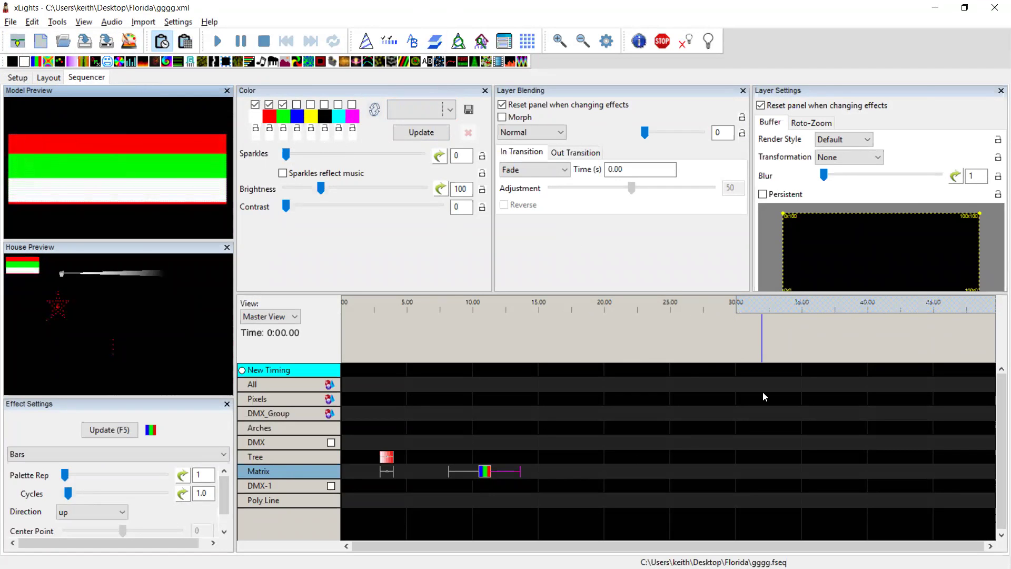
# Step: Switch to the README.txt release notes in Notepad
pyautogui.hotkey('alt', 'Tab')
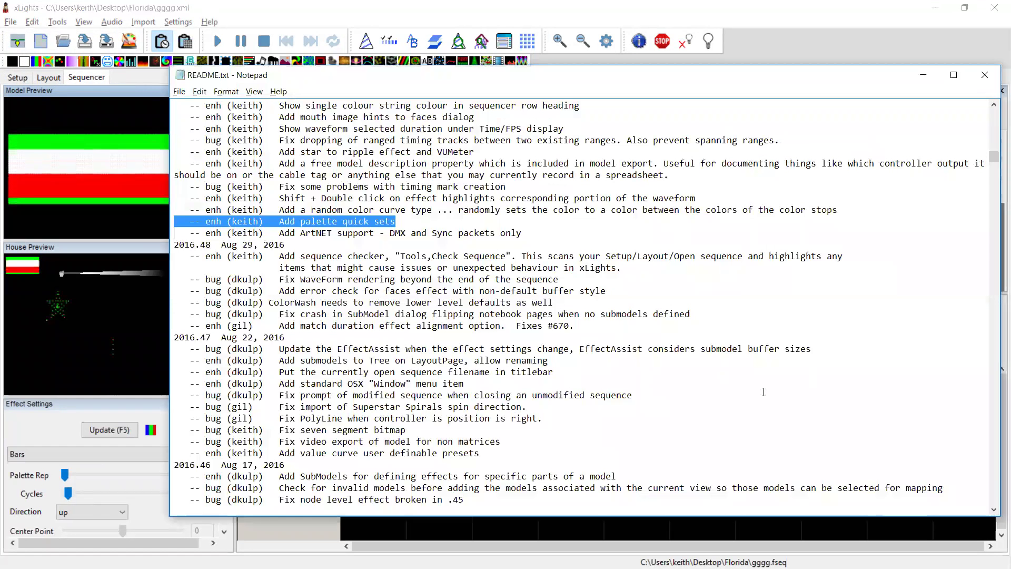